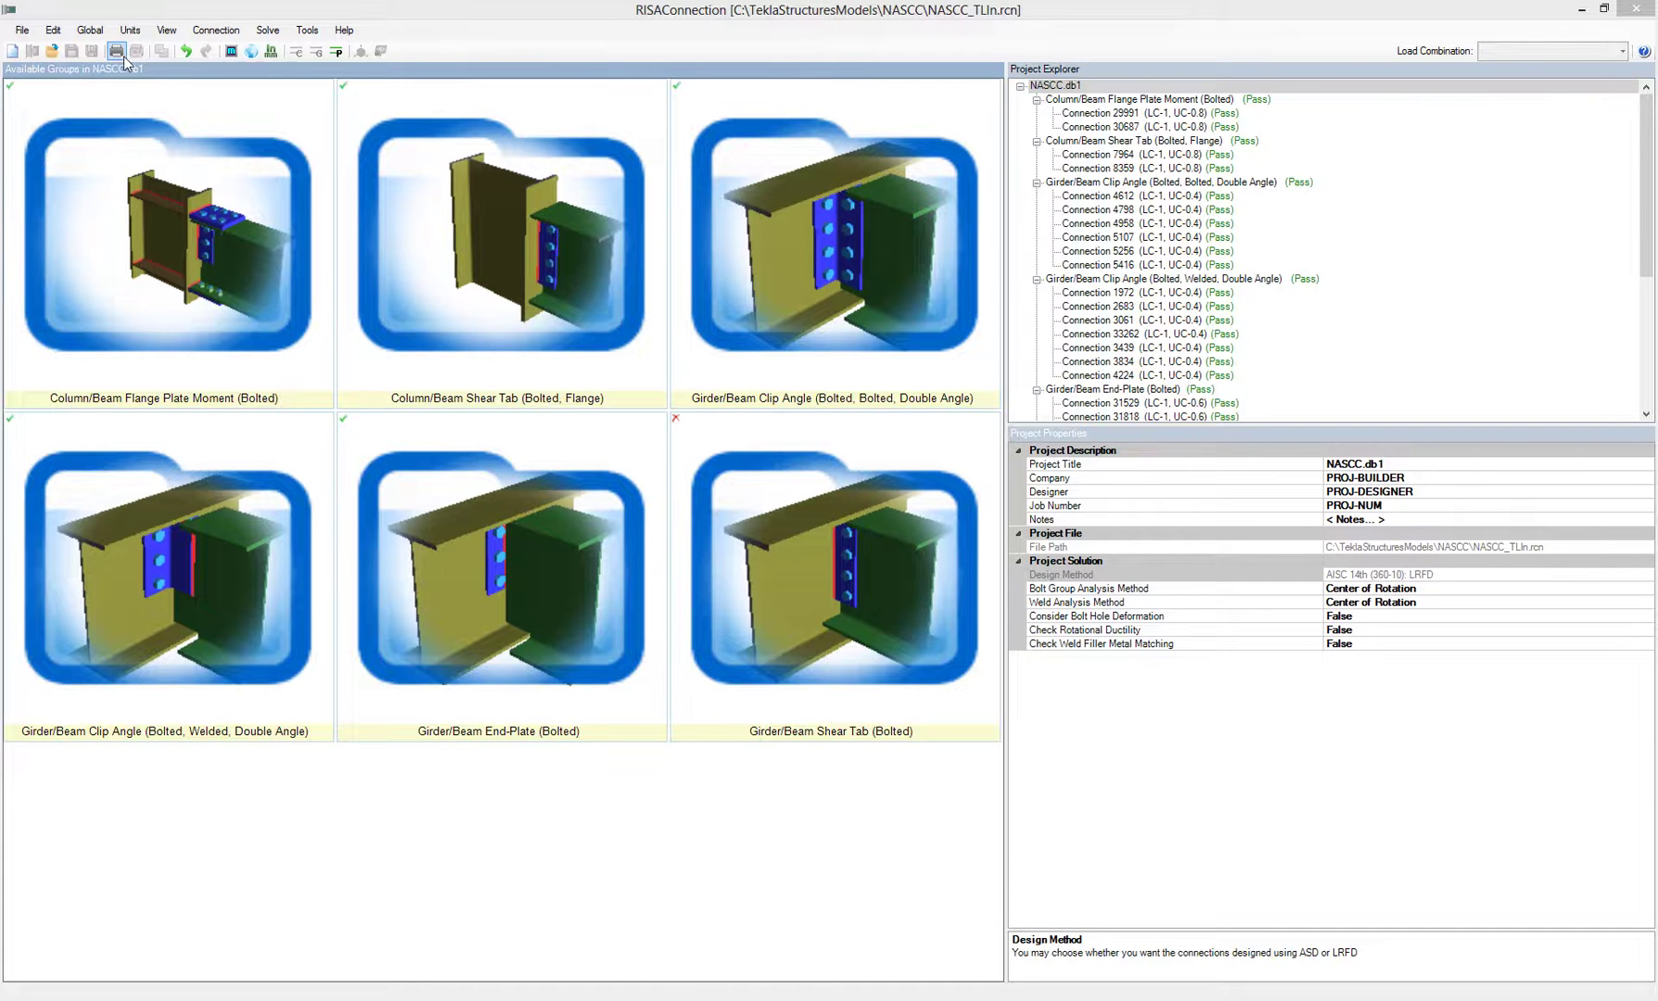
pyautogui.click(22, 30)
pyautogui.click(63, 173)
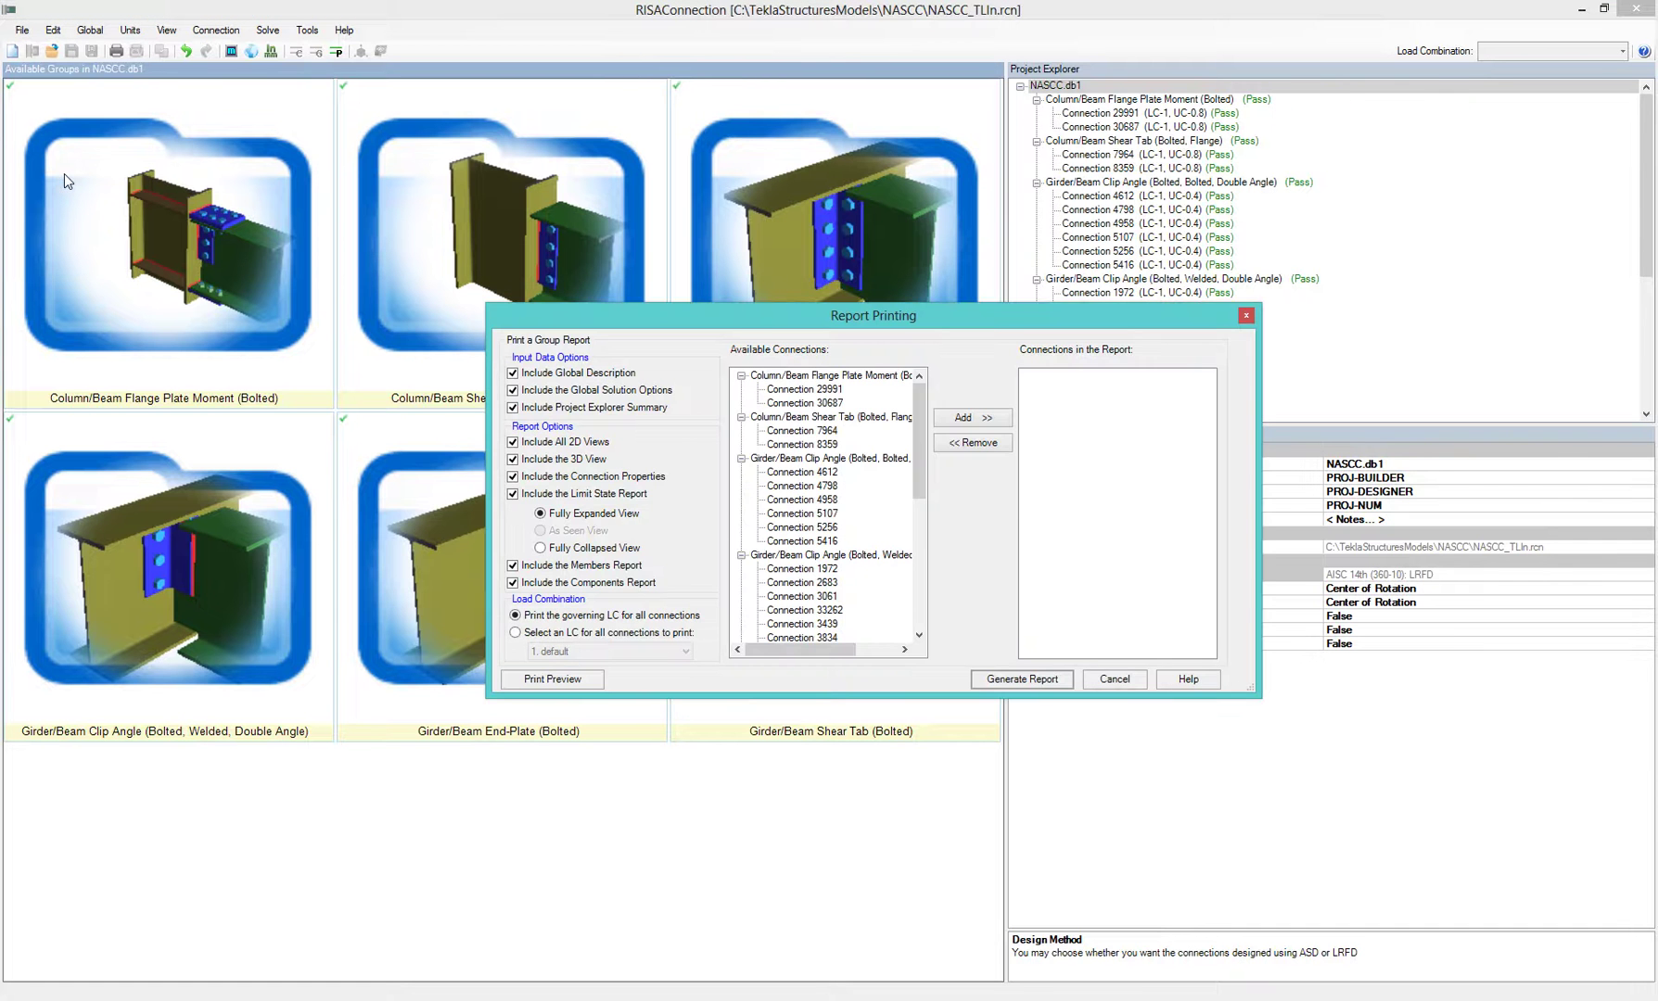
pyautogui.moveTo(709, 314); pyautogui.dragTo(512, 293)
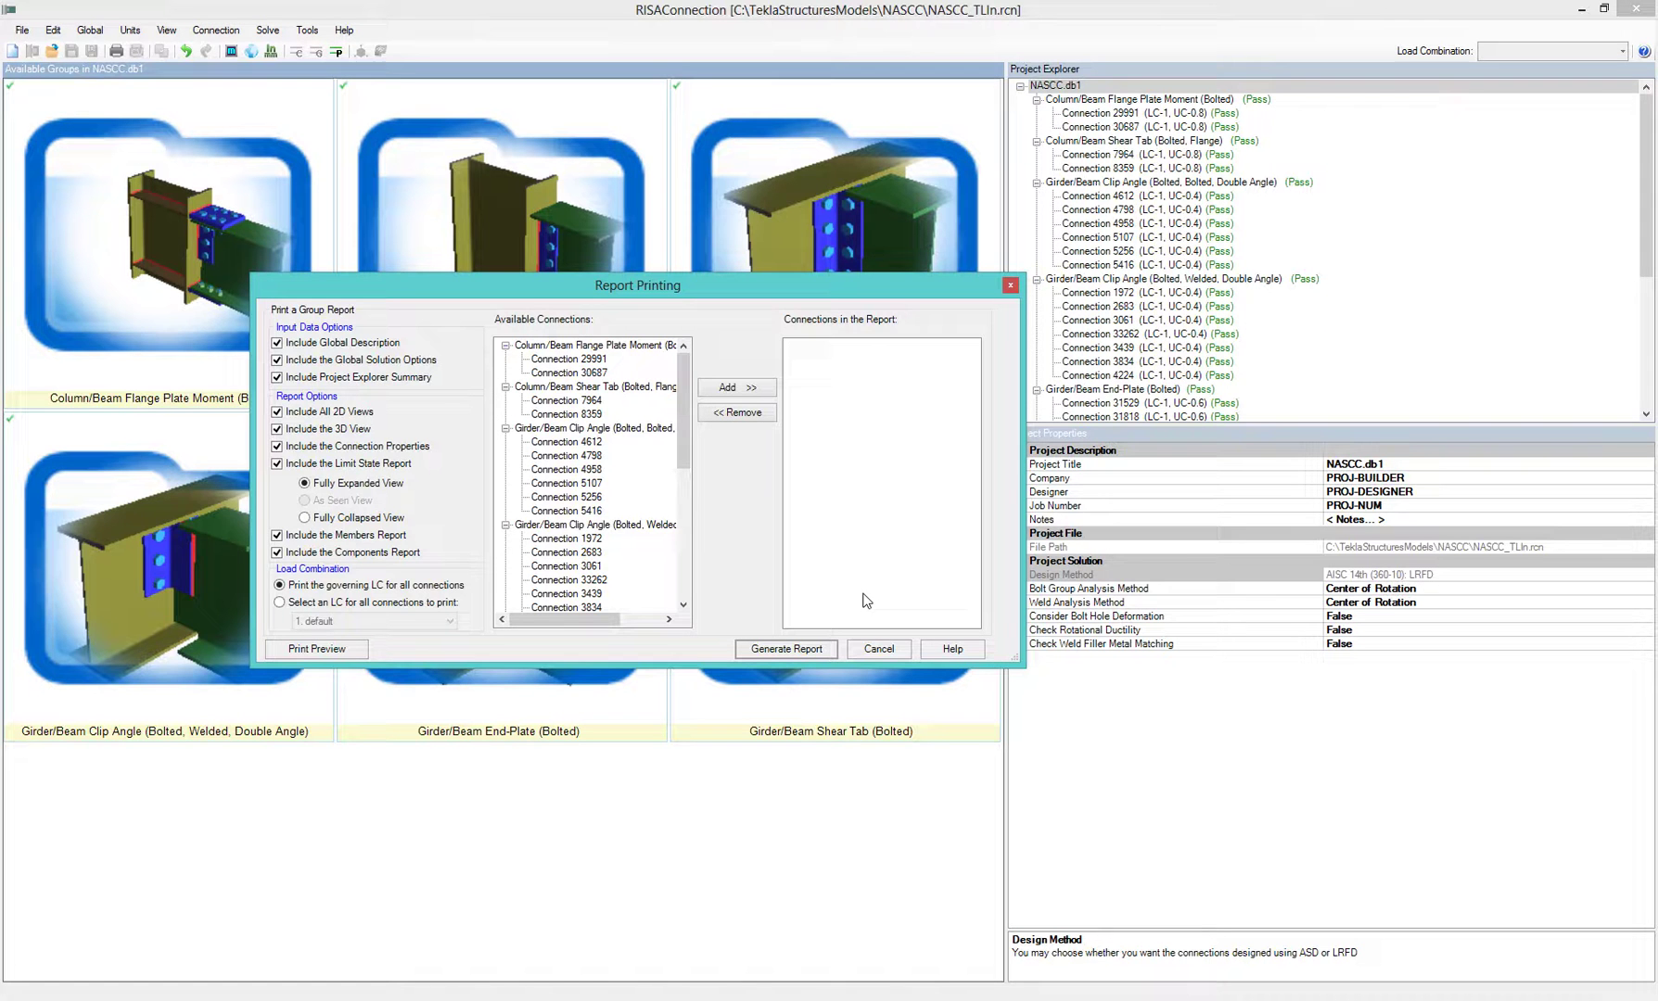
pyautogui.click(566, 373)
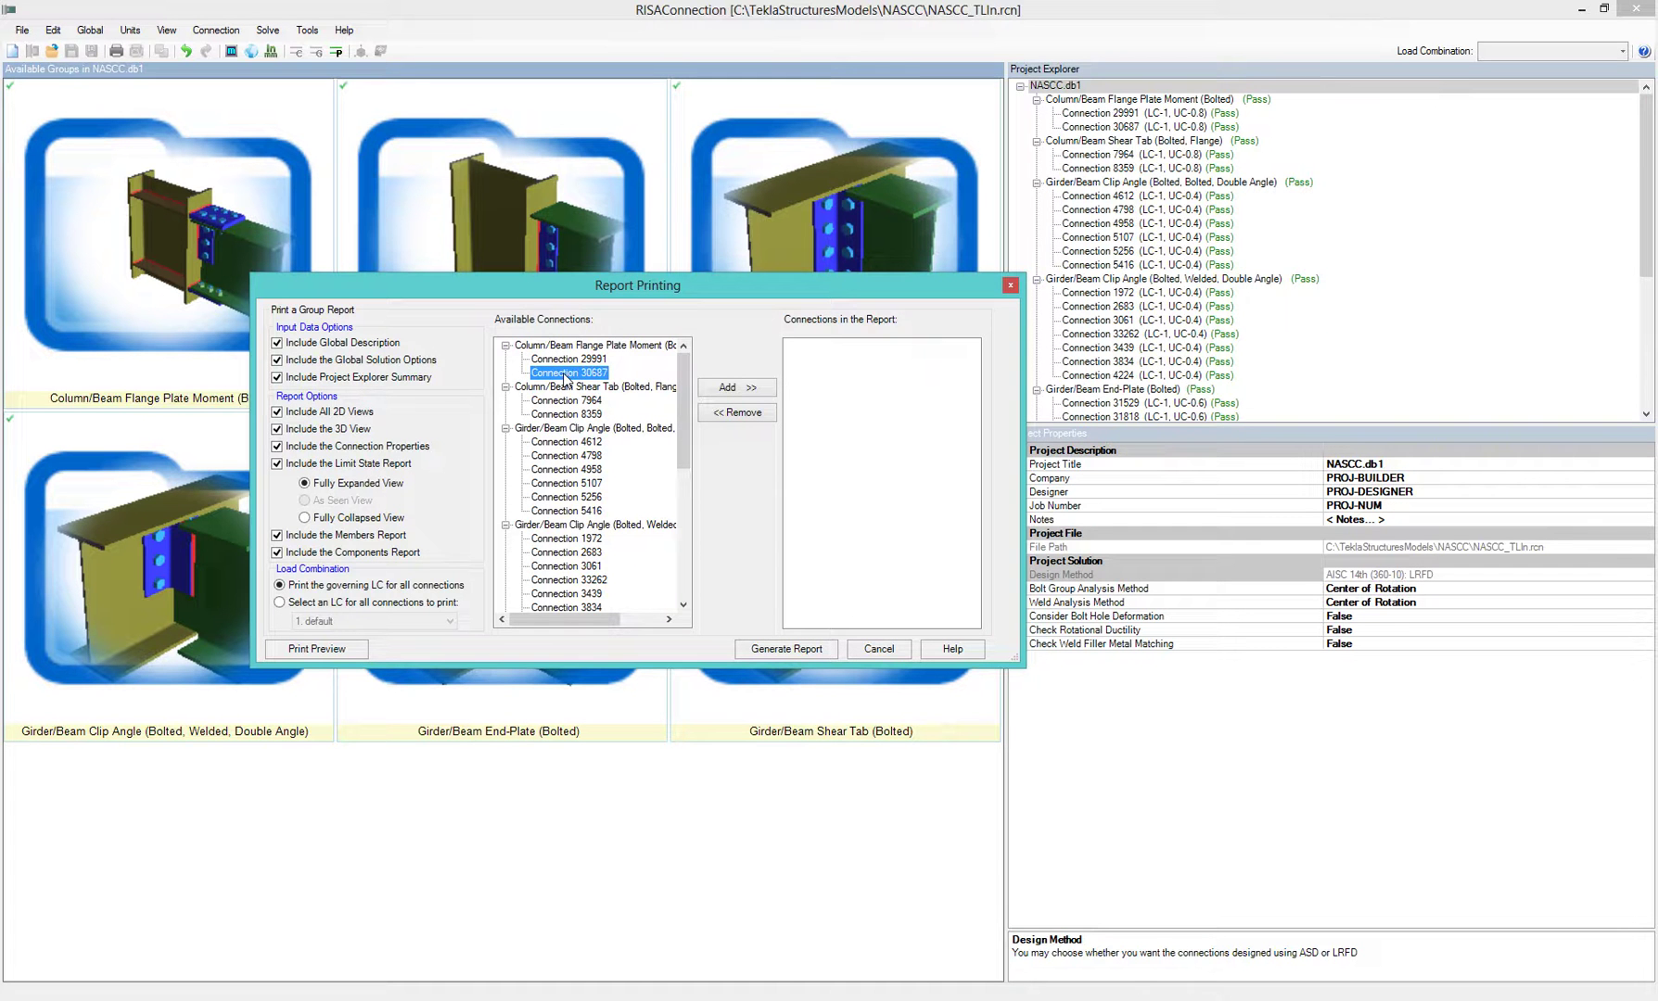
pyautogui.click(746, 388)
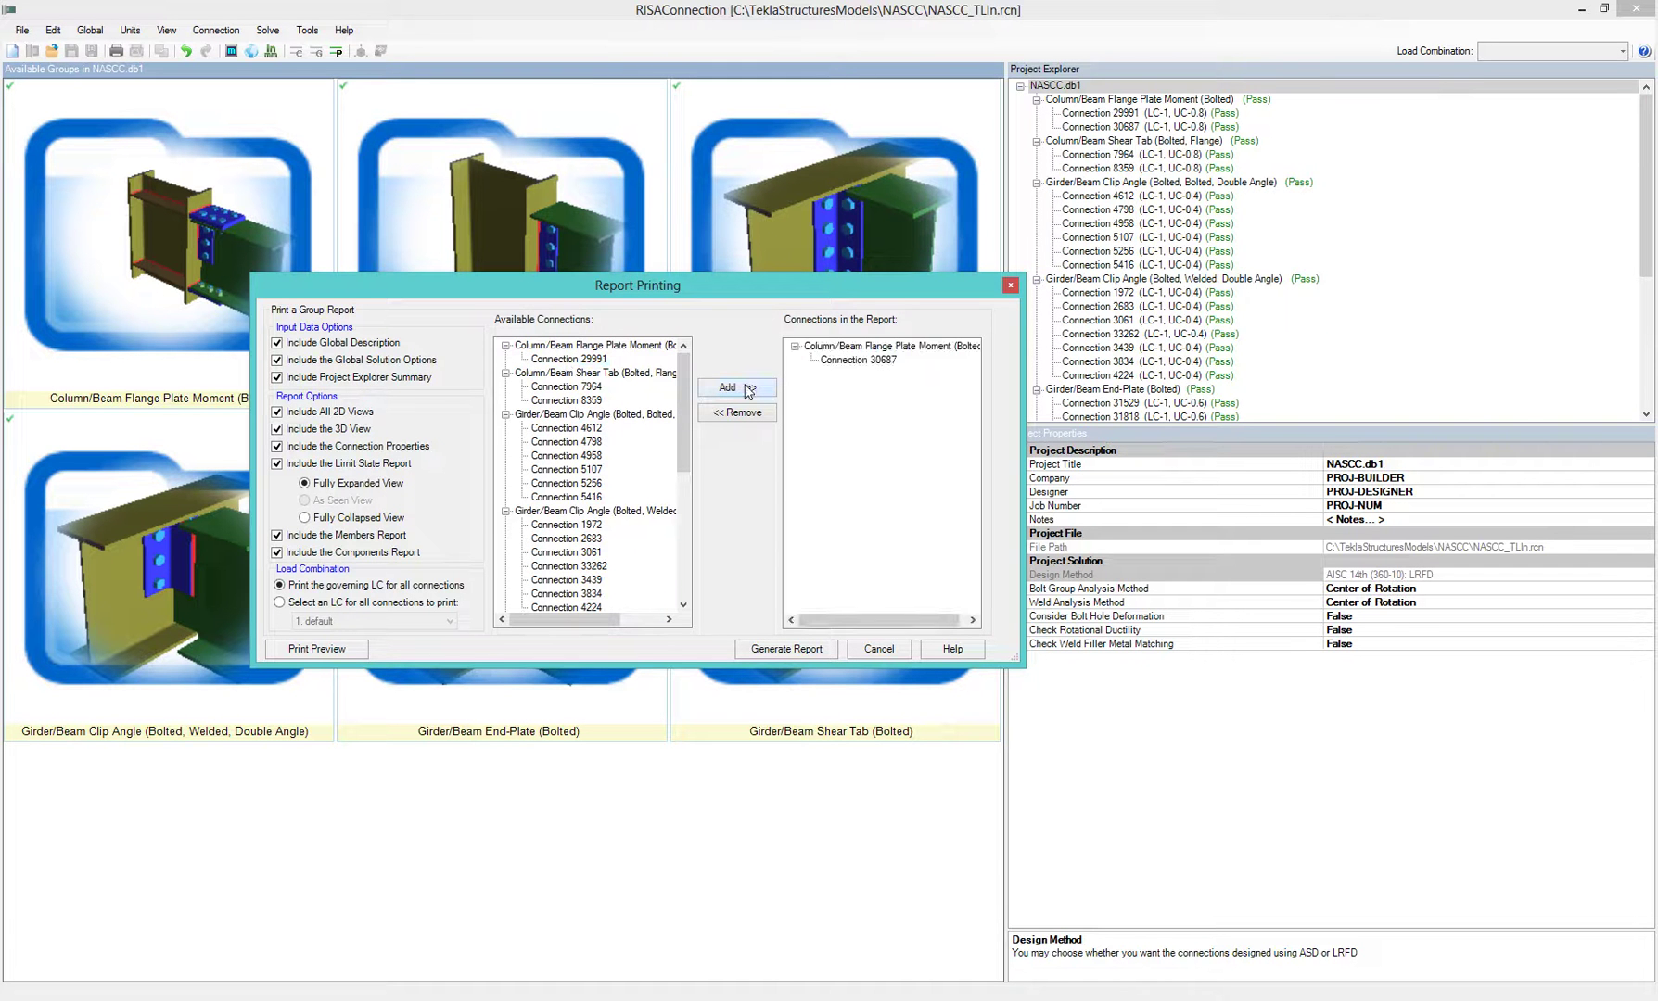
pyautogui.doubleClick(533, 414)
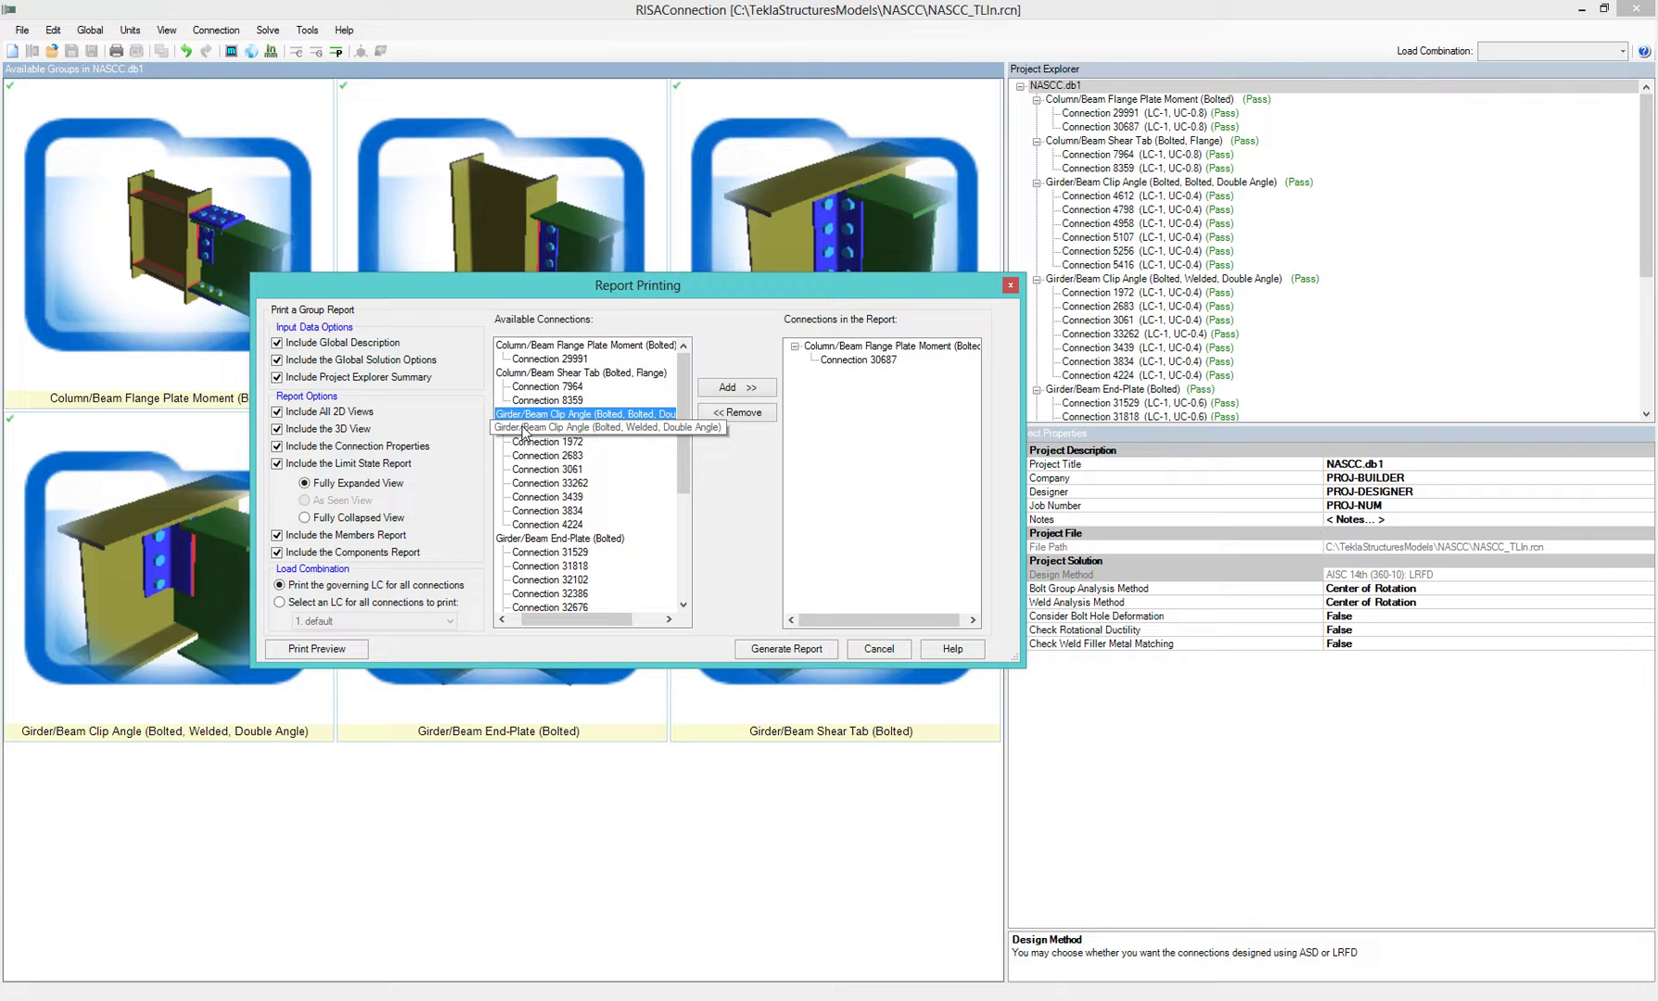
pyautogui.doubleClick(524, 414)
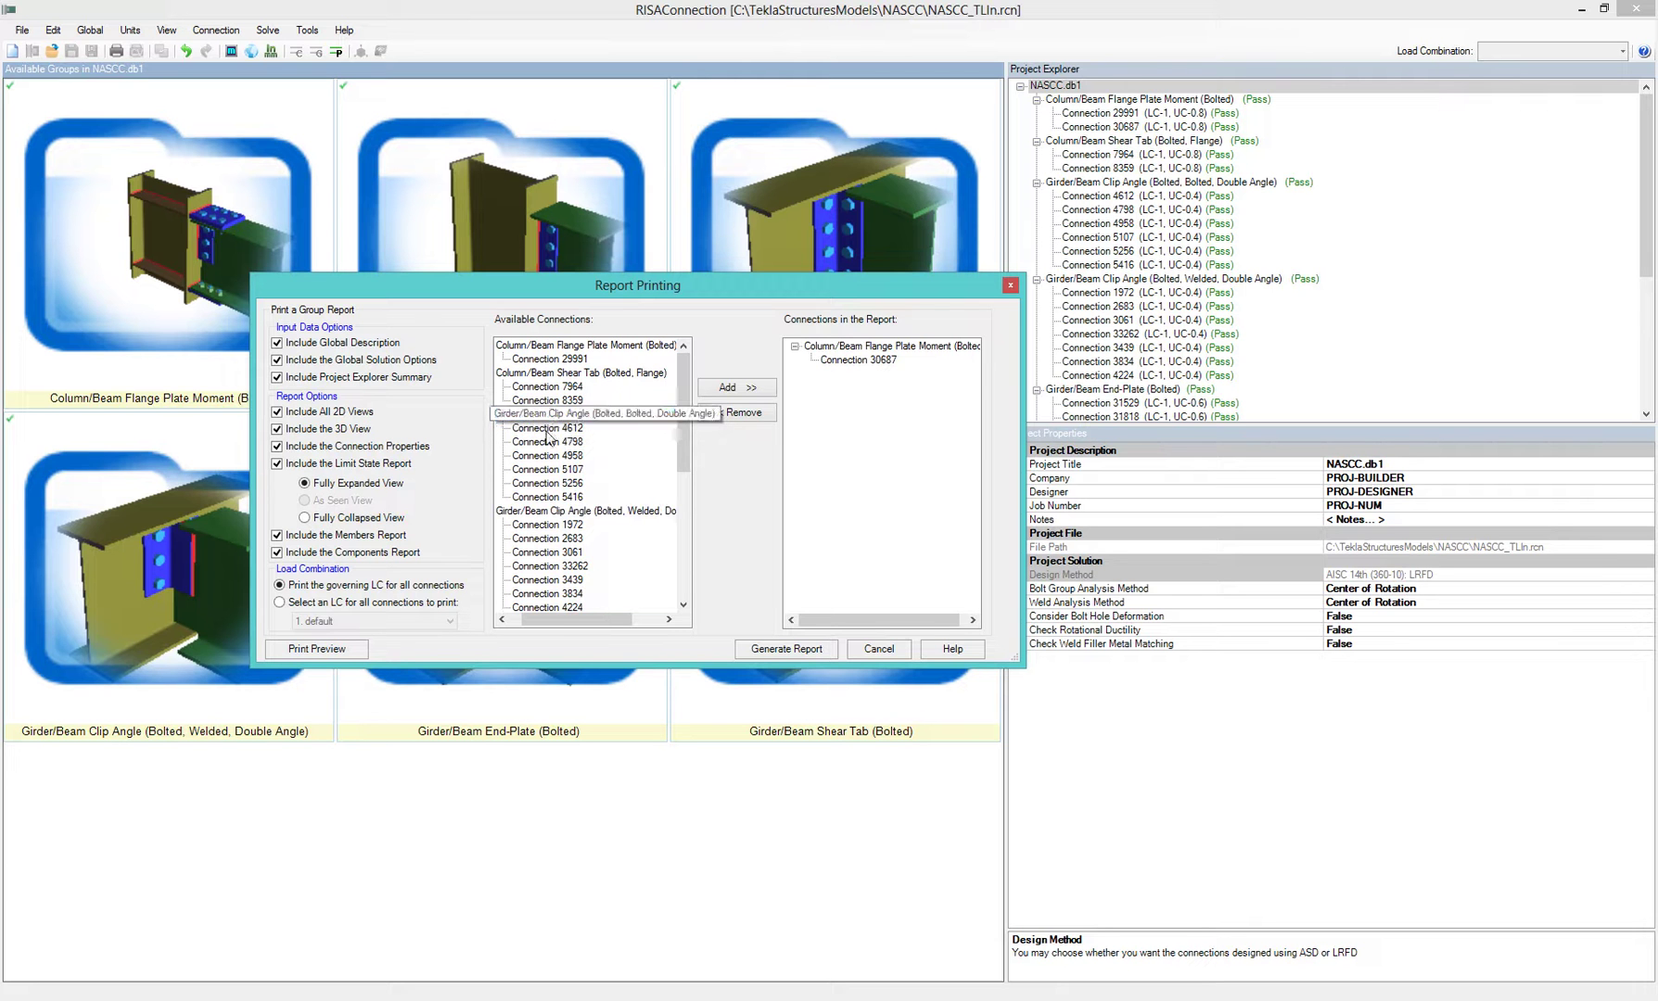
pyautogui.doubleClick(563, 429)
pyautogui.doubleClick(563, 429)
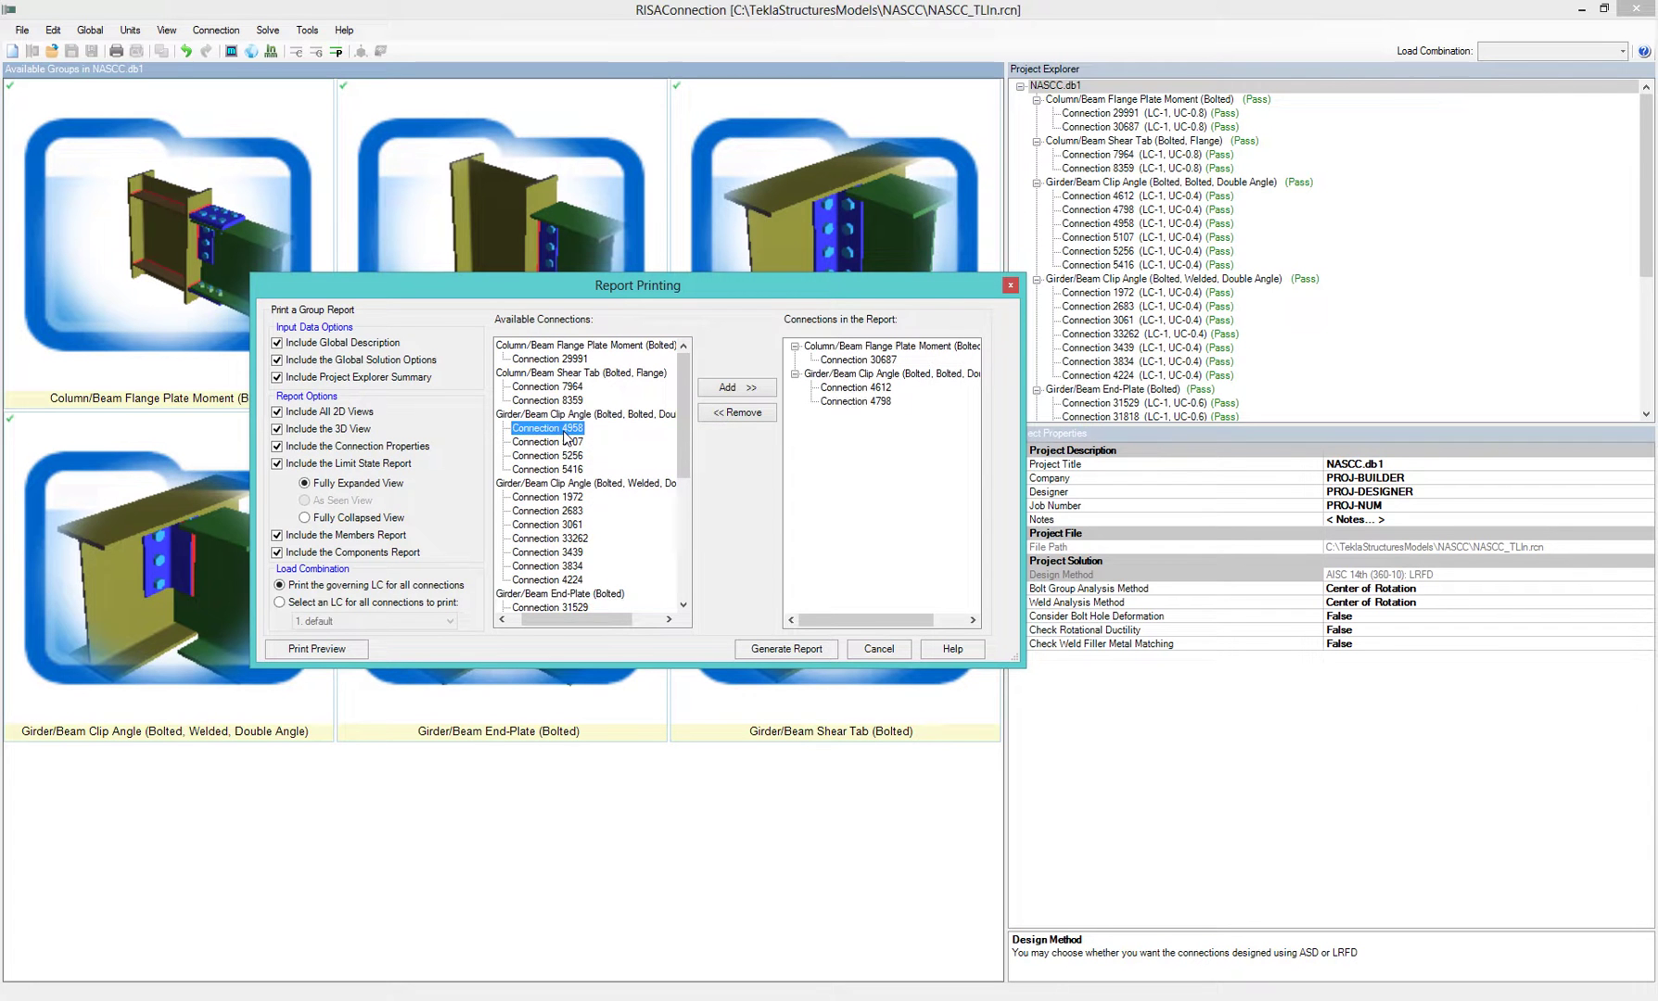
pyautogui.doubleClick(563, 431)
pyautogui.doubleClick(563, 431)
pyautogui.doubleClick(564, 431)
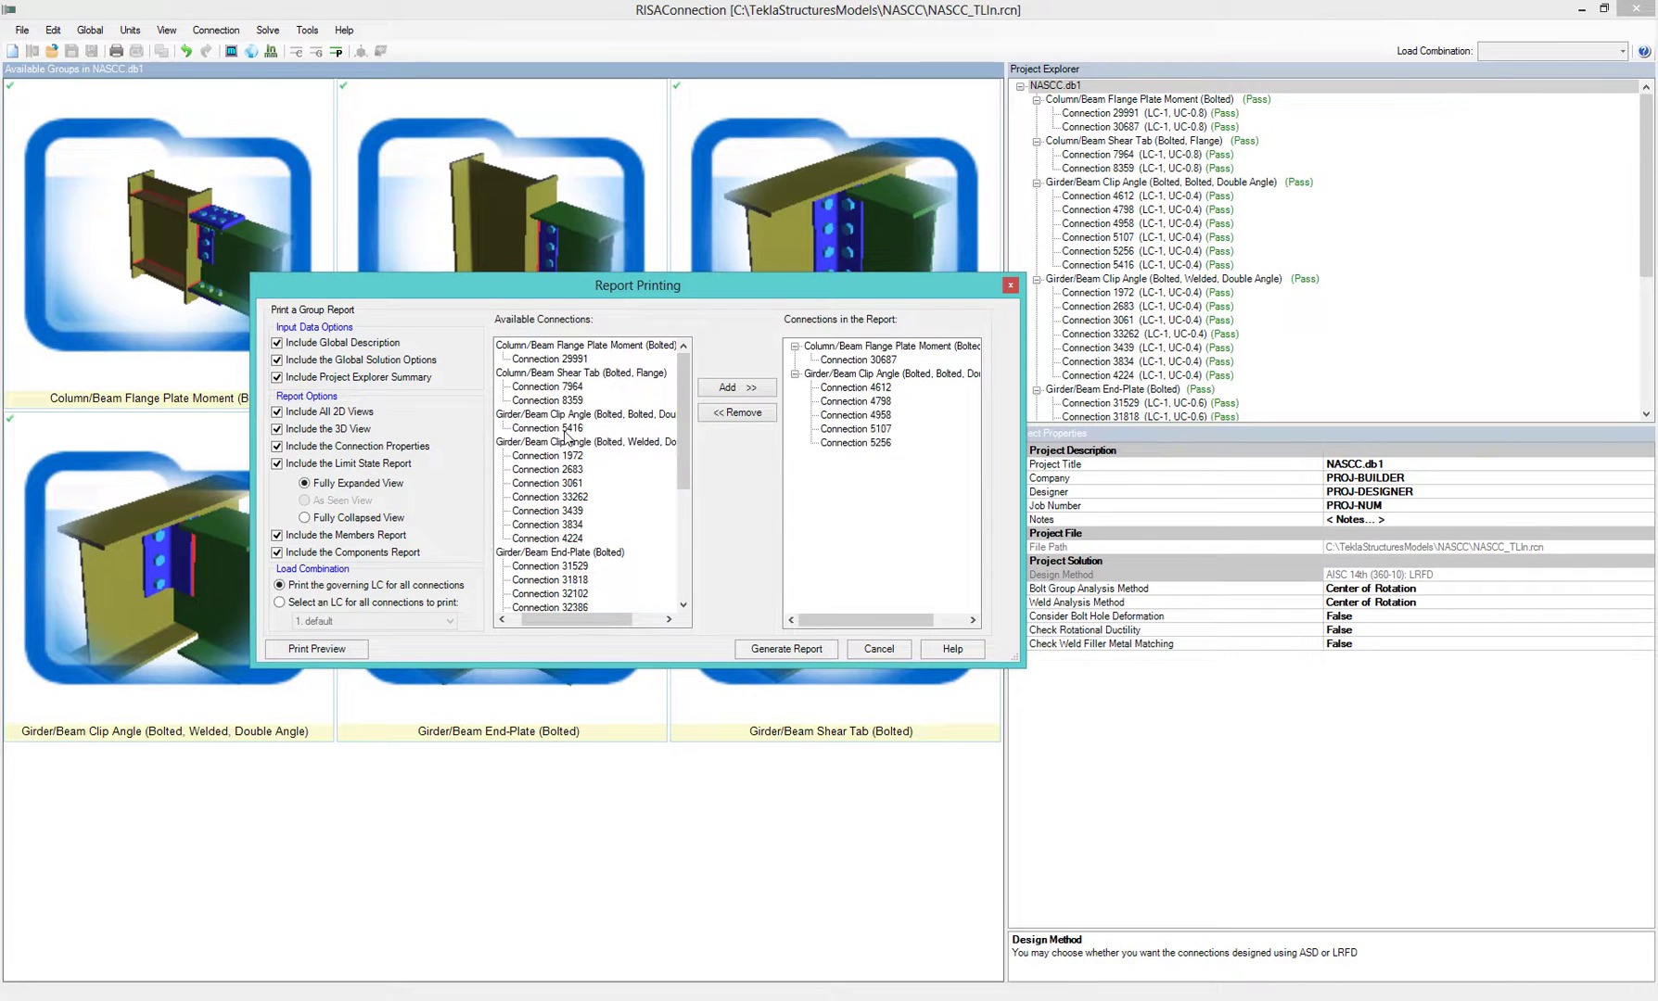
pyautogui.doubleClick(563, 431)
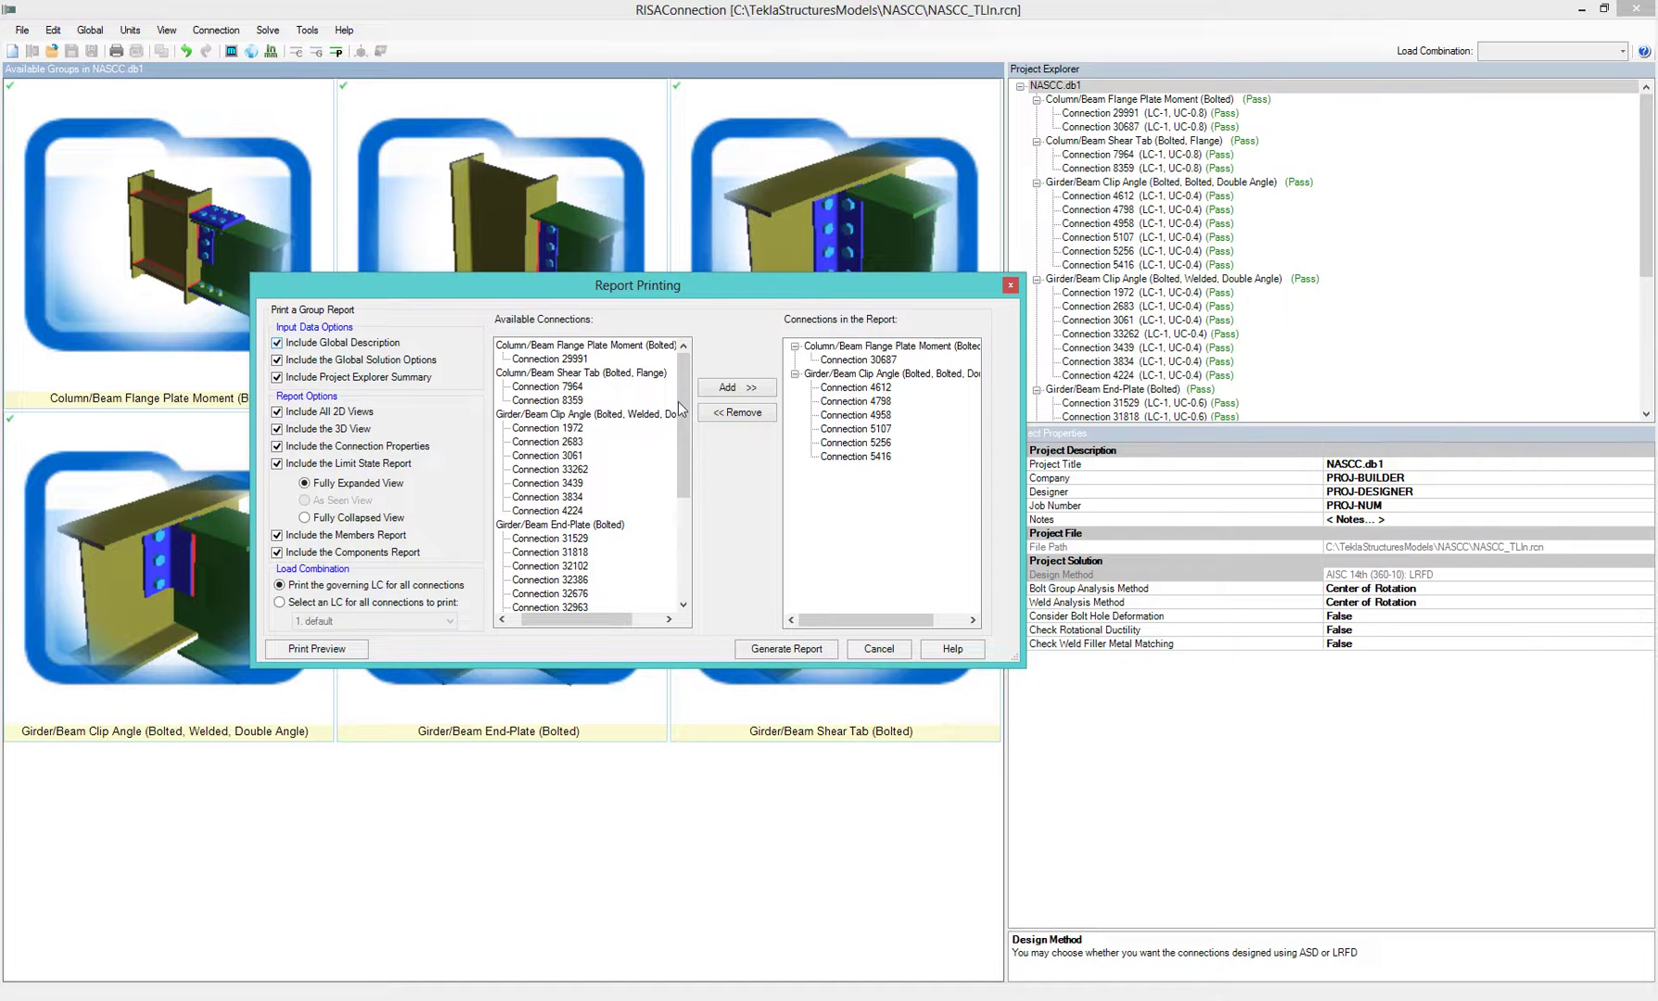
pyautogui.click(872, 649)
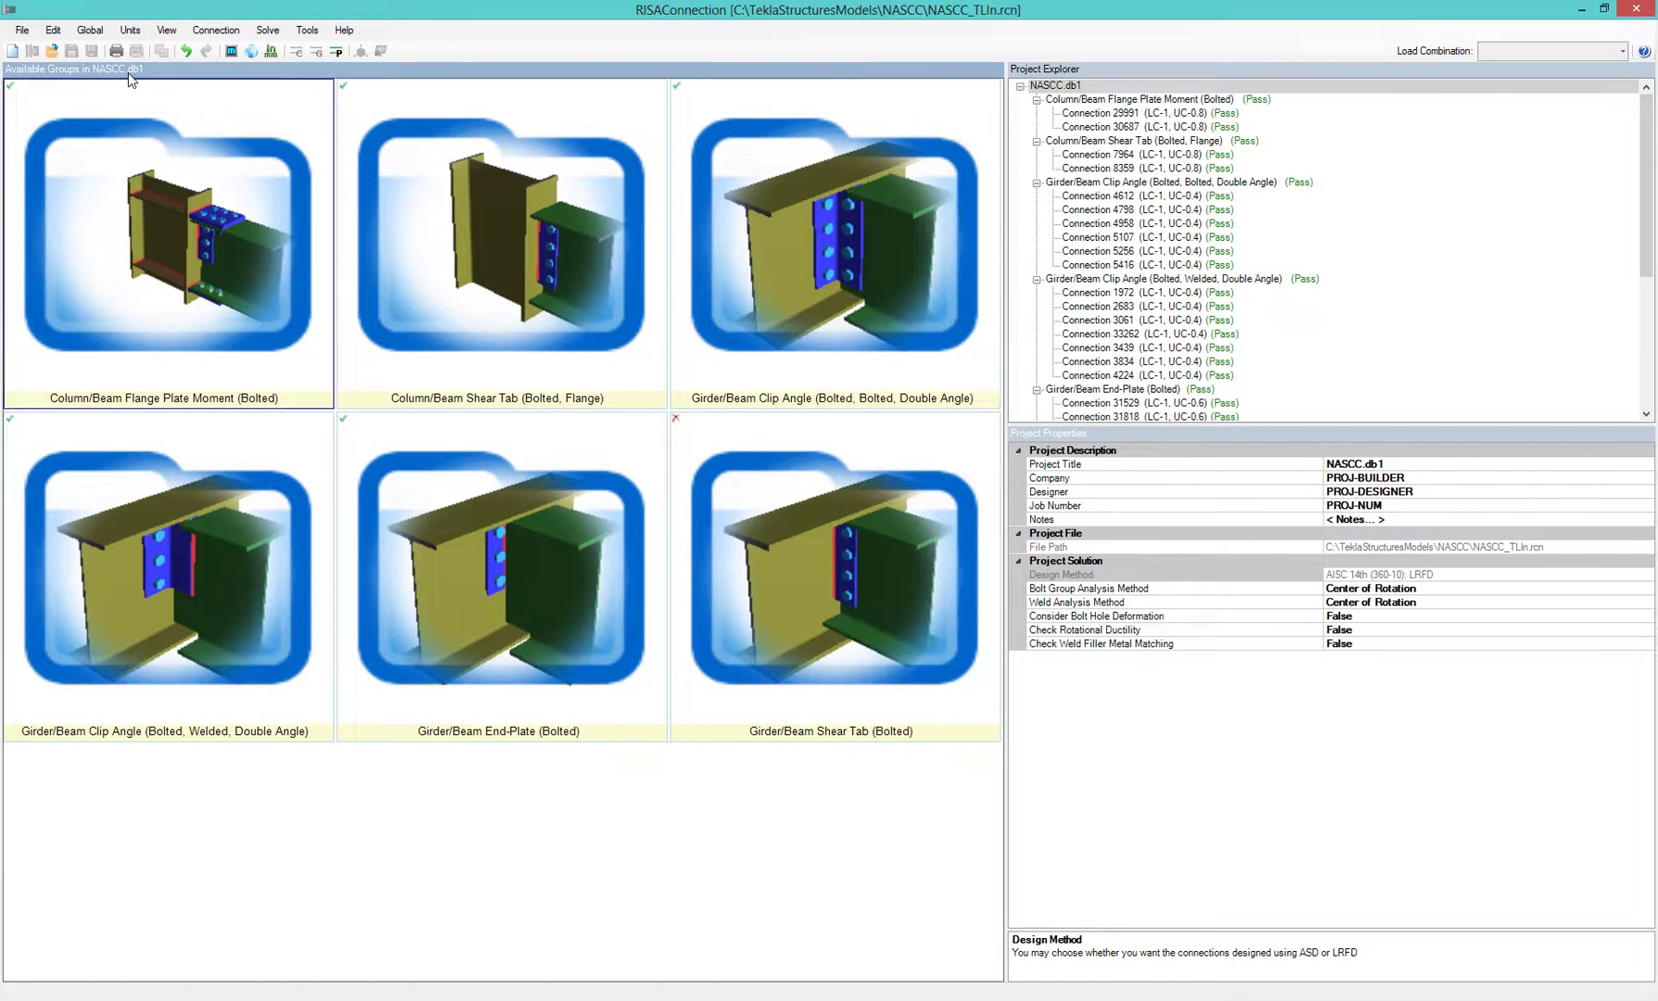
# Review the project description in the global parameters and the input data and report options for a group report
pyautogui.click(90, 29)
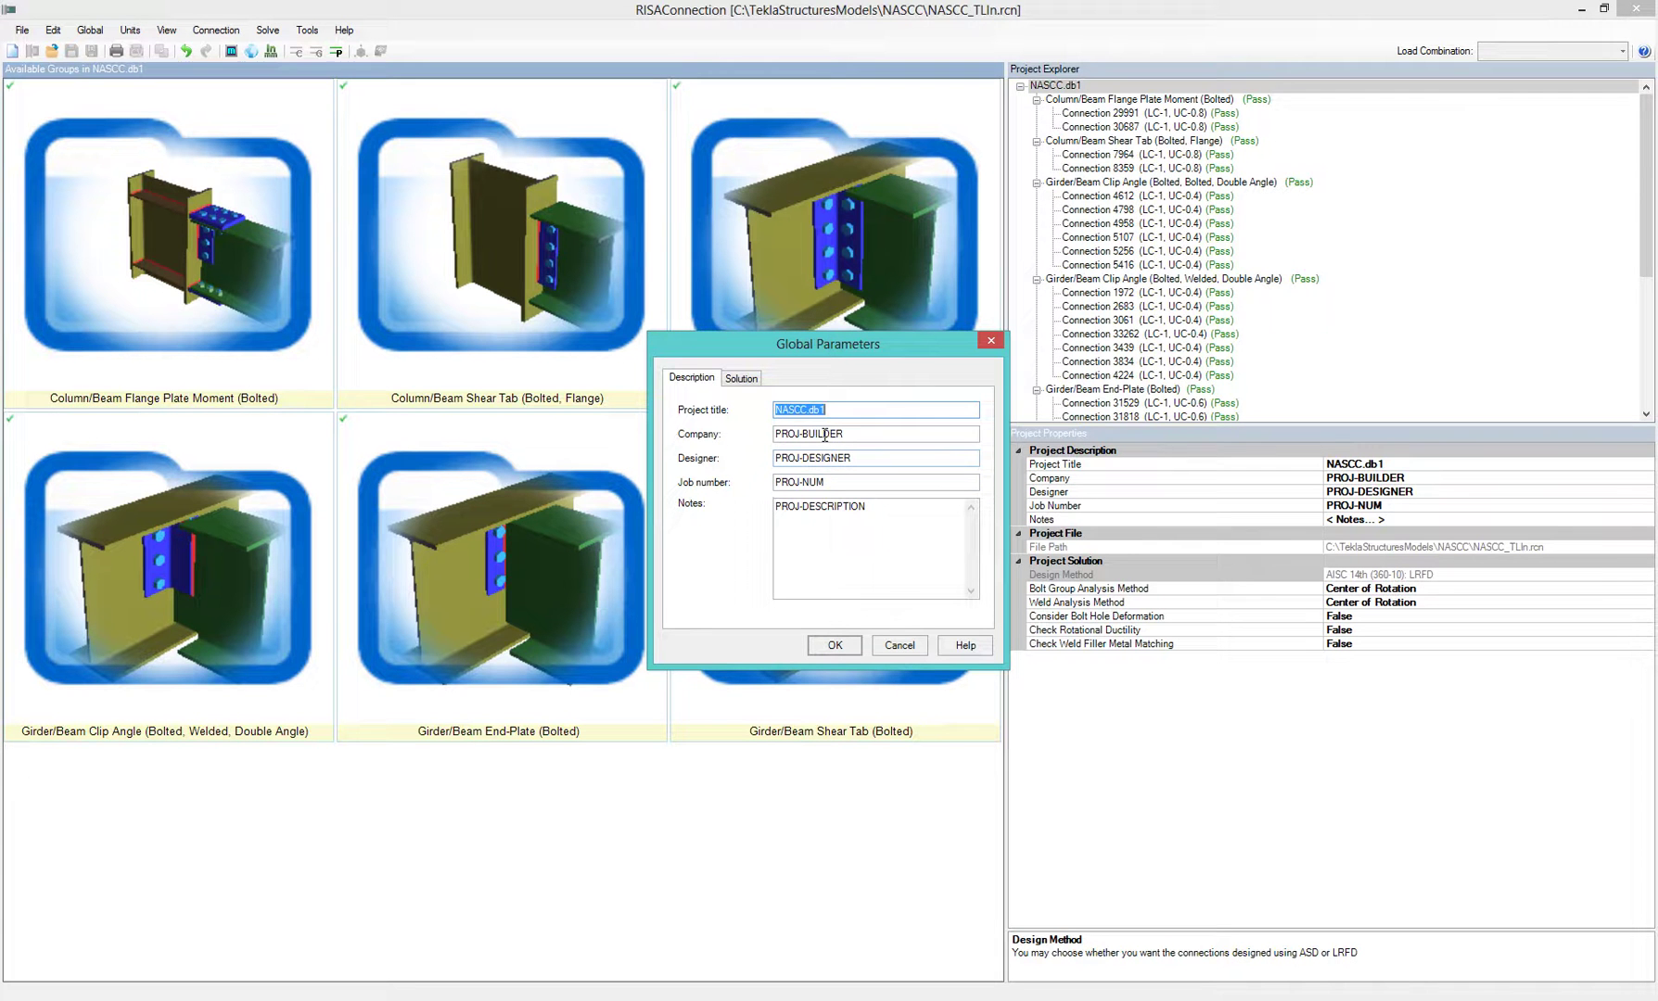
pyautogui.click(896, 647)
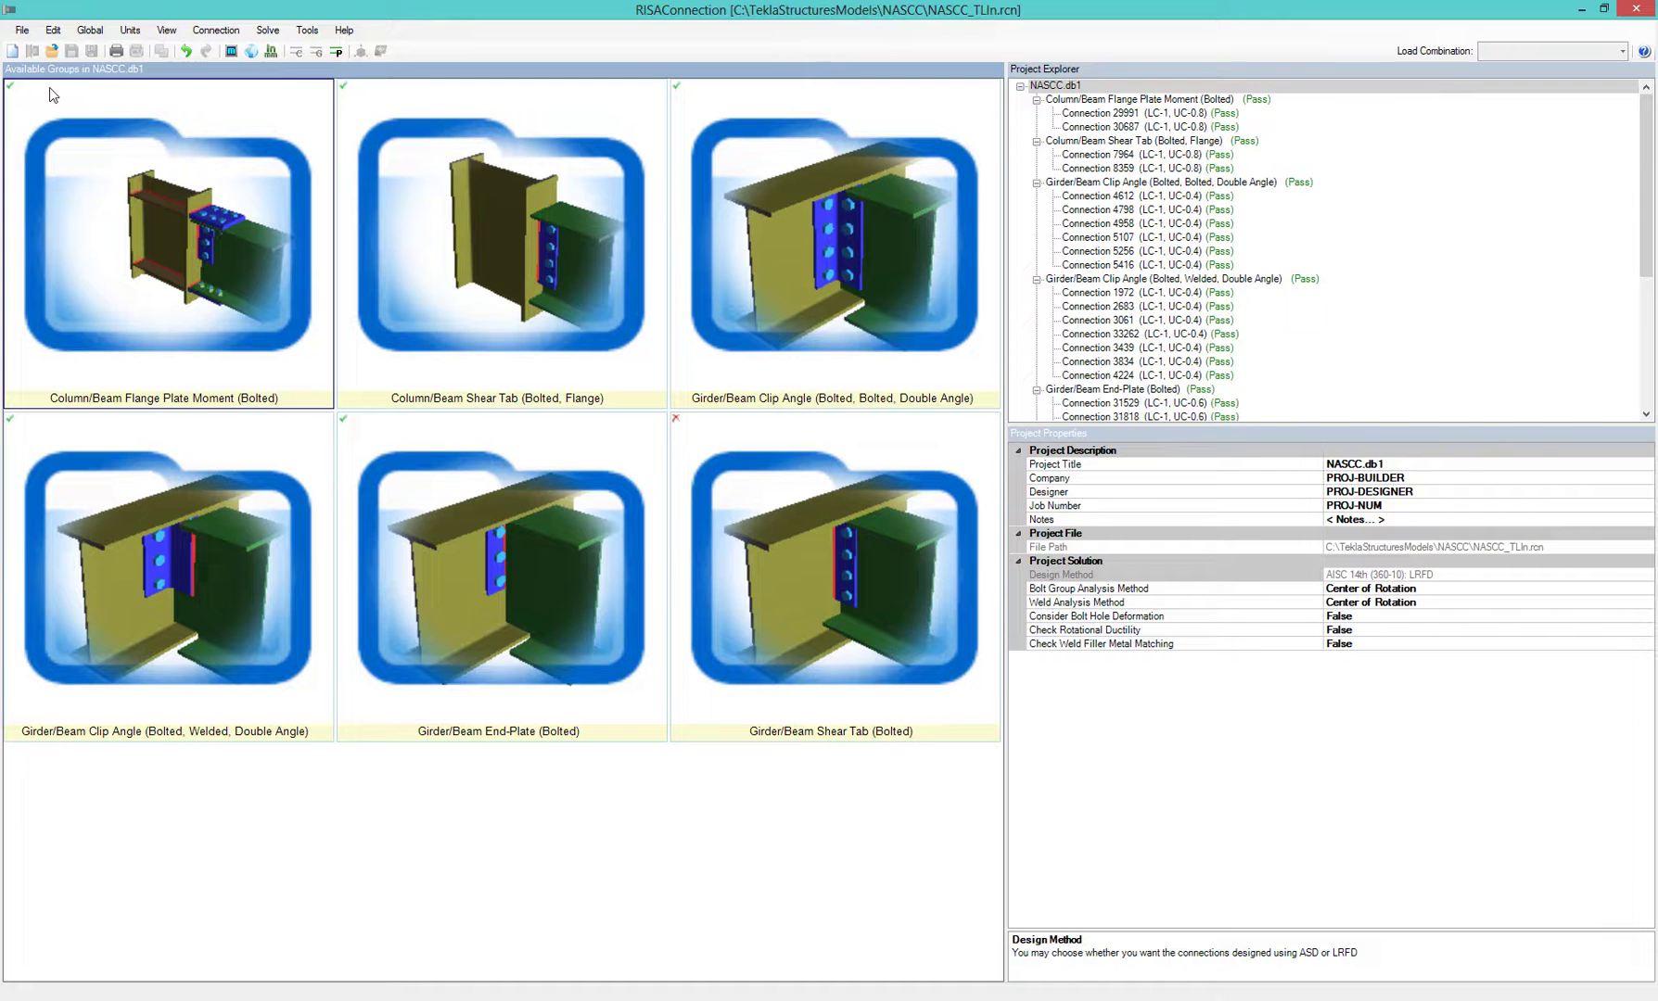
pyautogui.click(118, 58)
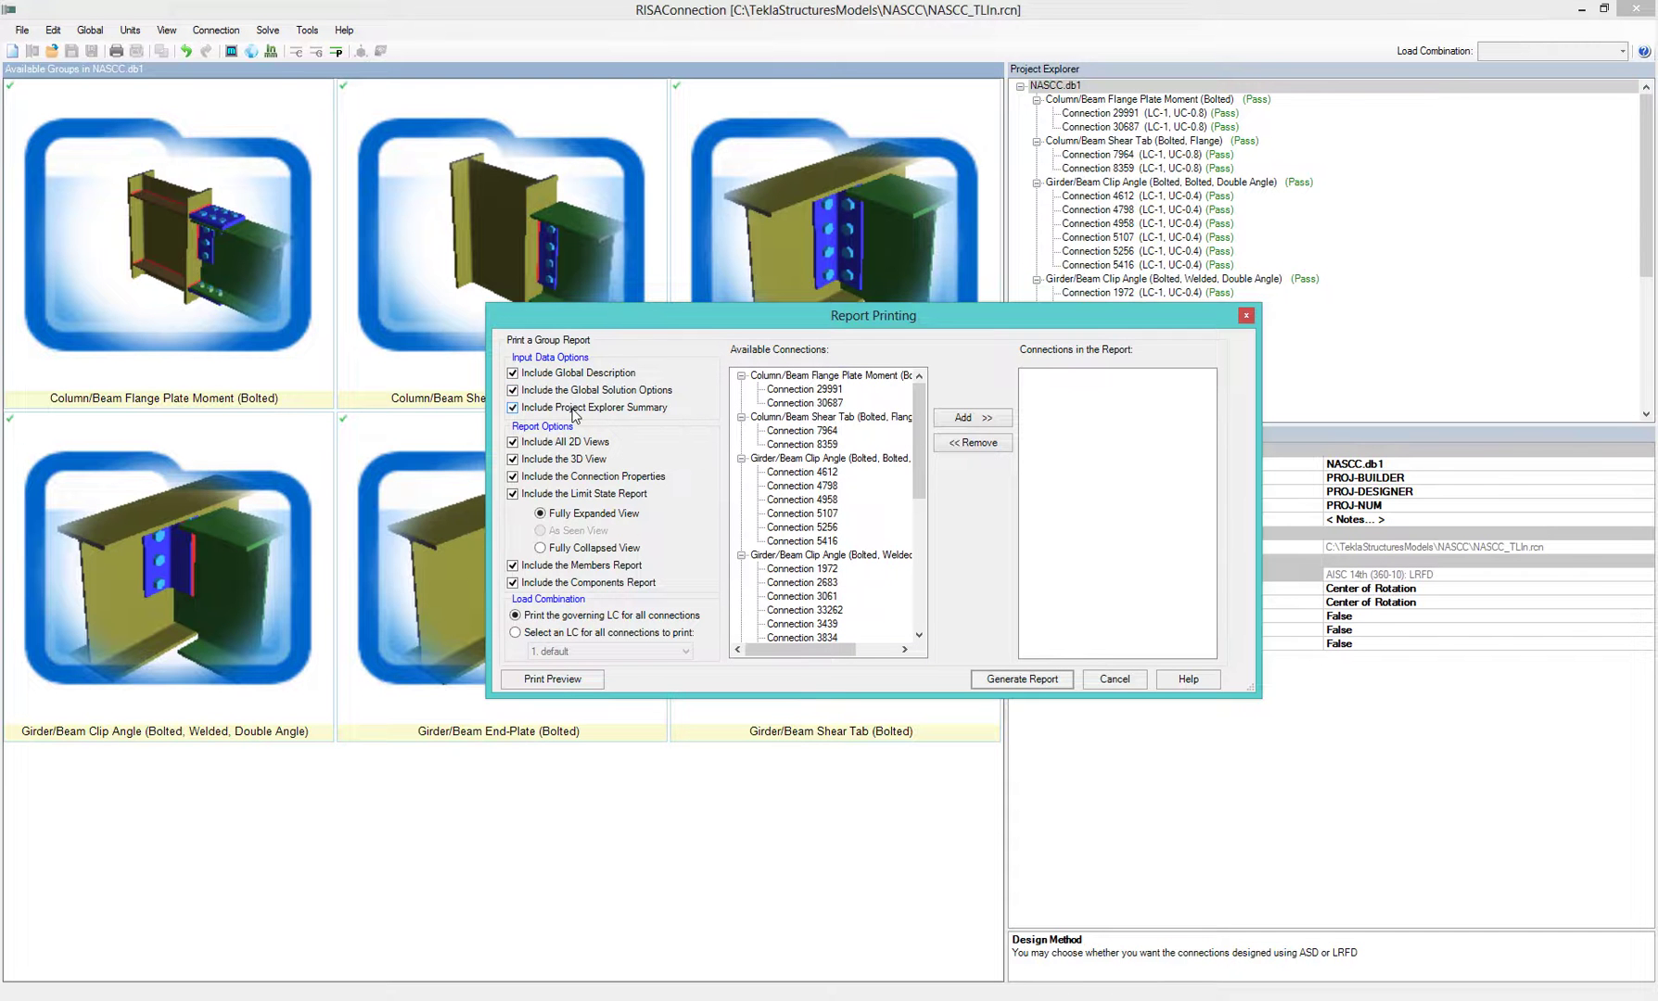
pyautogui.moveTo(1013, 310); pyautogui.dragTo(686, 304)
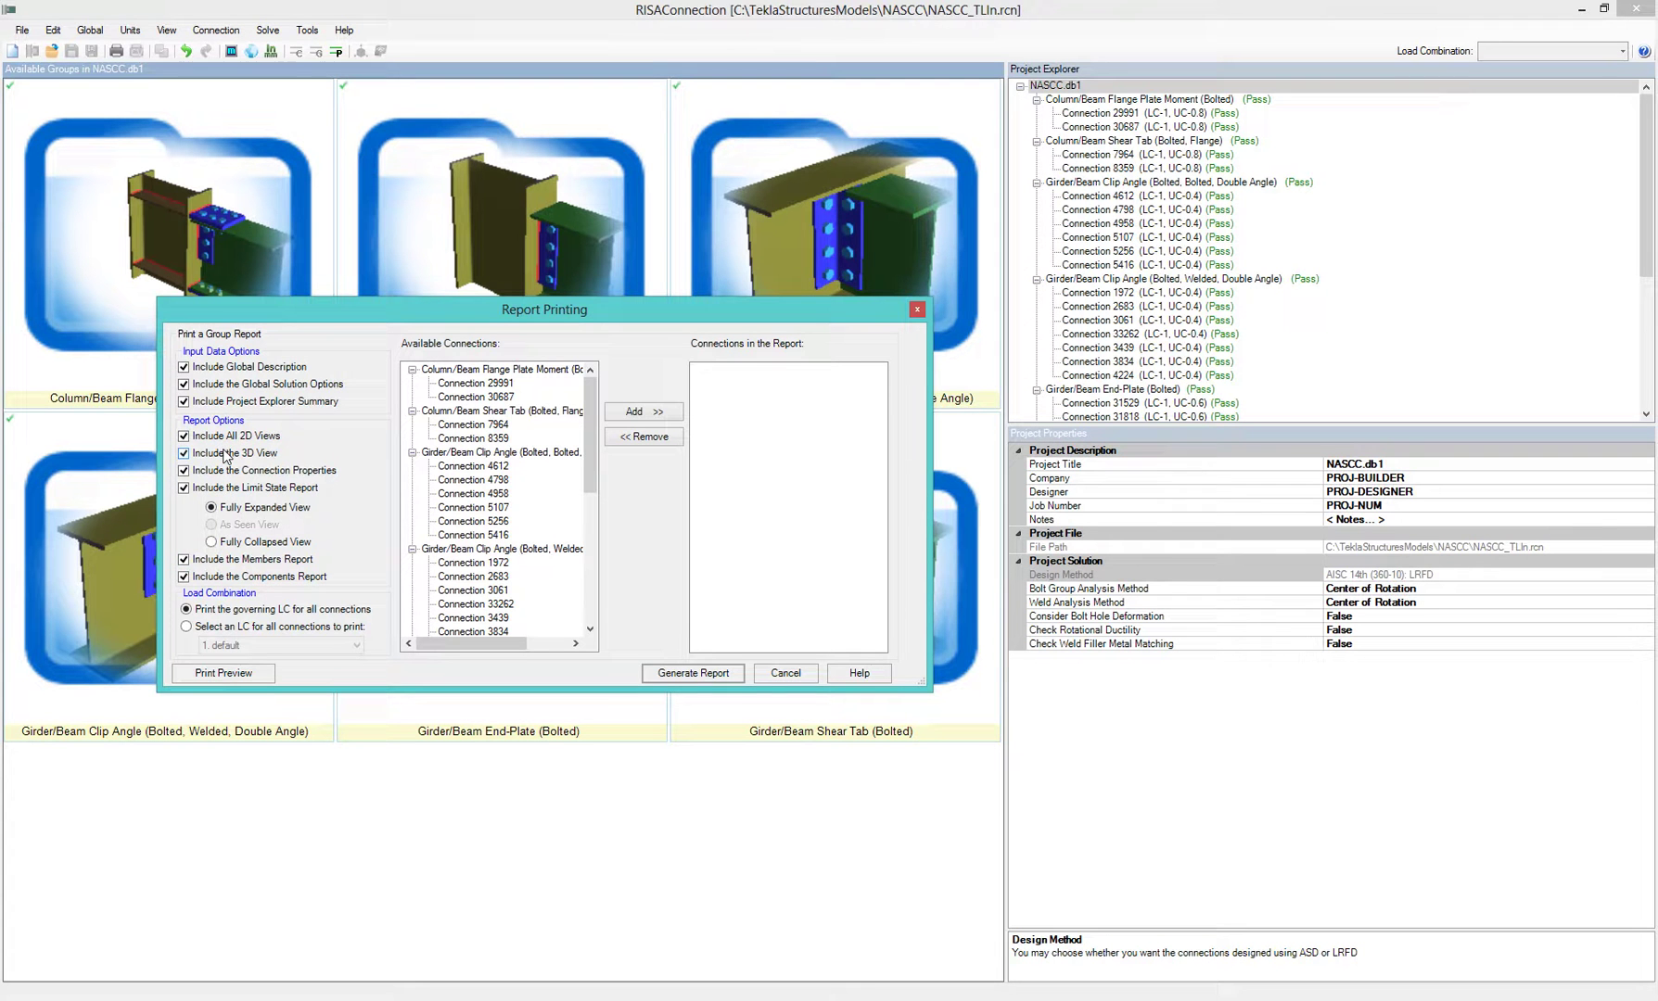
pyautogui.click(786, 675)
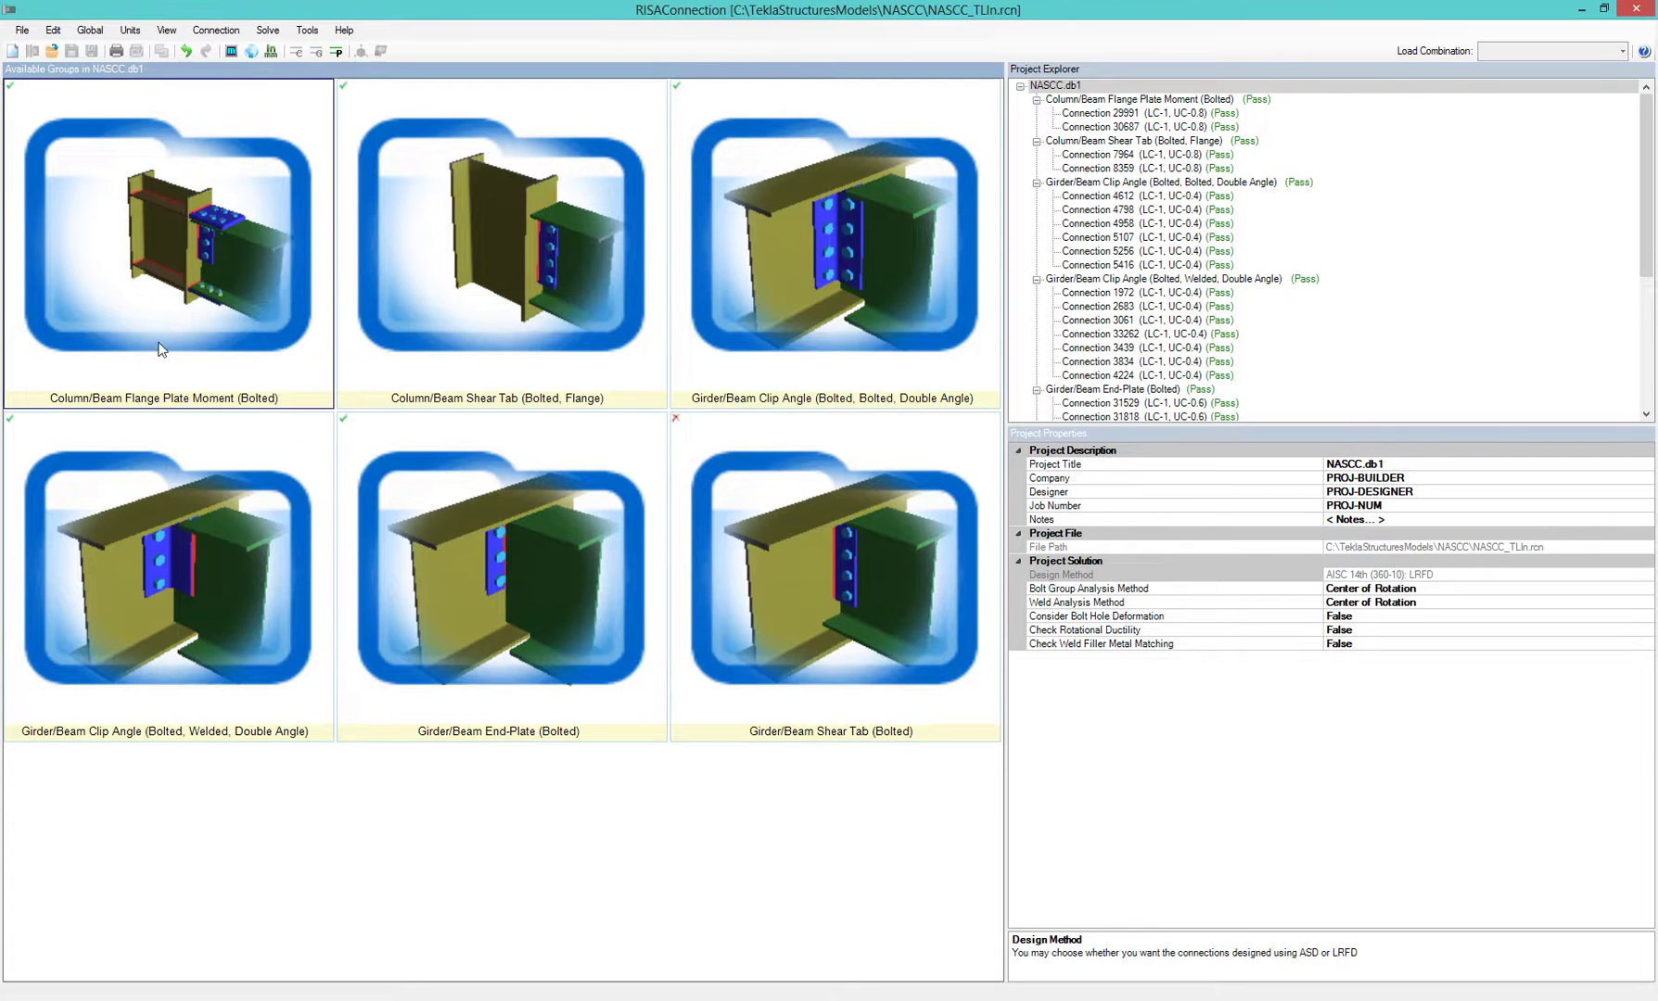
# Open Connection 29991 and inspect its 3D model and its side, front and top 2D views
pyautogui.doubleClick(195, 257)
pyautogui.doubleClick(194, 257)
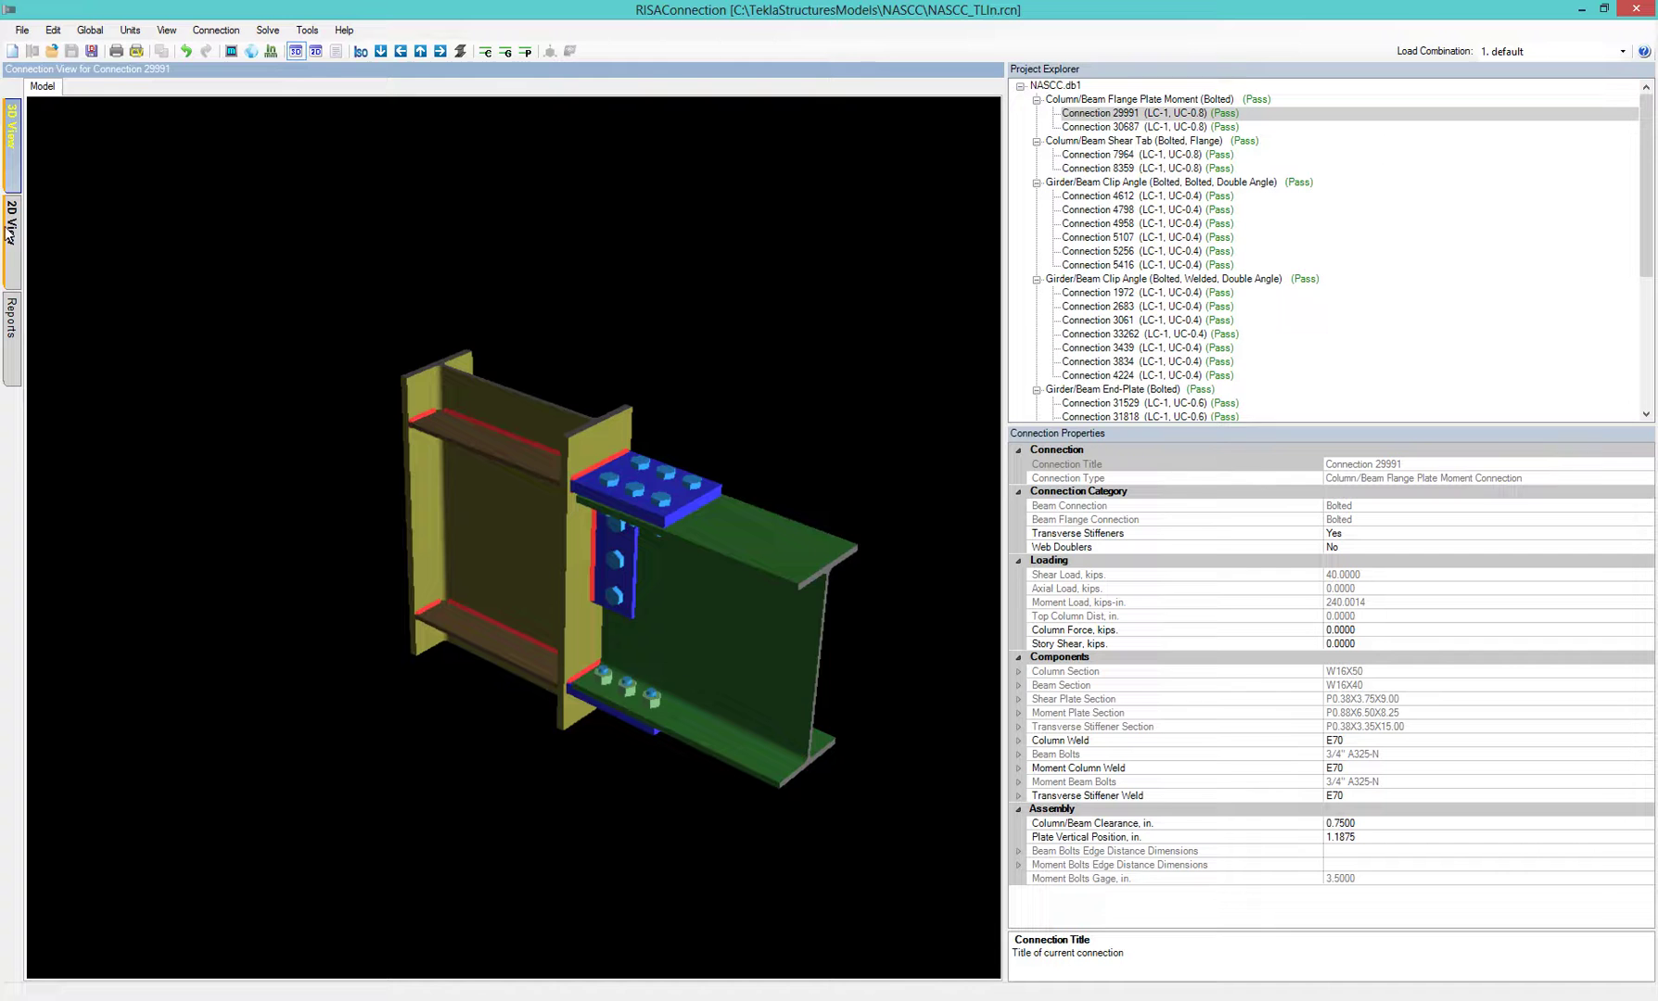
pyautogui.moveTo(678, 447)
pyautogui.mouseDown(button='middle')
pyautogui.moveTo(689, 524)
pyautogui.moveTo(534, 530)
pyautogui.mouseUp(button='middle')
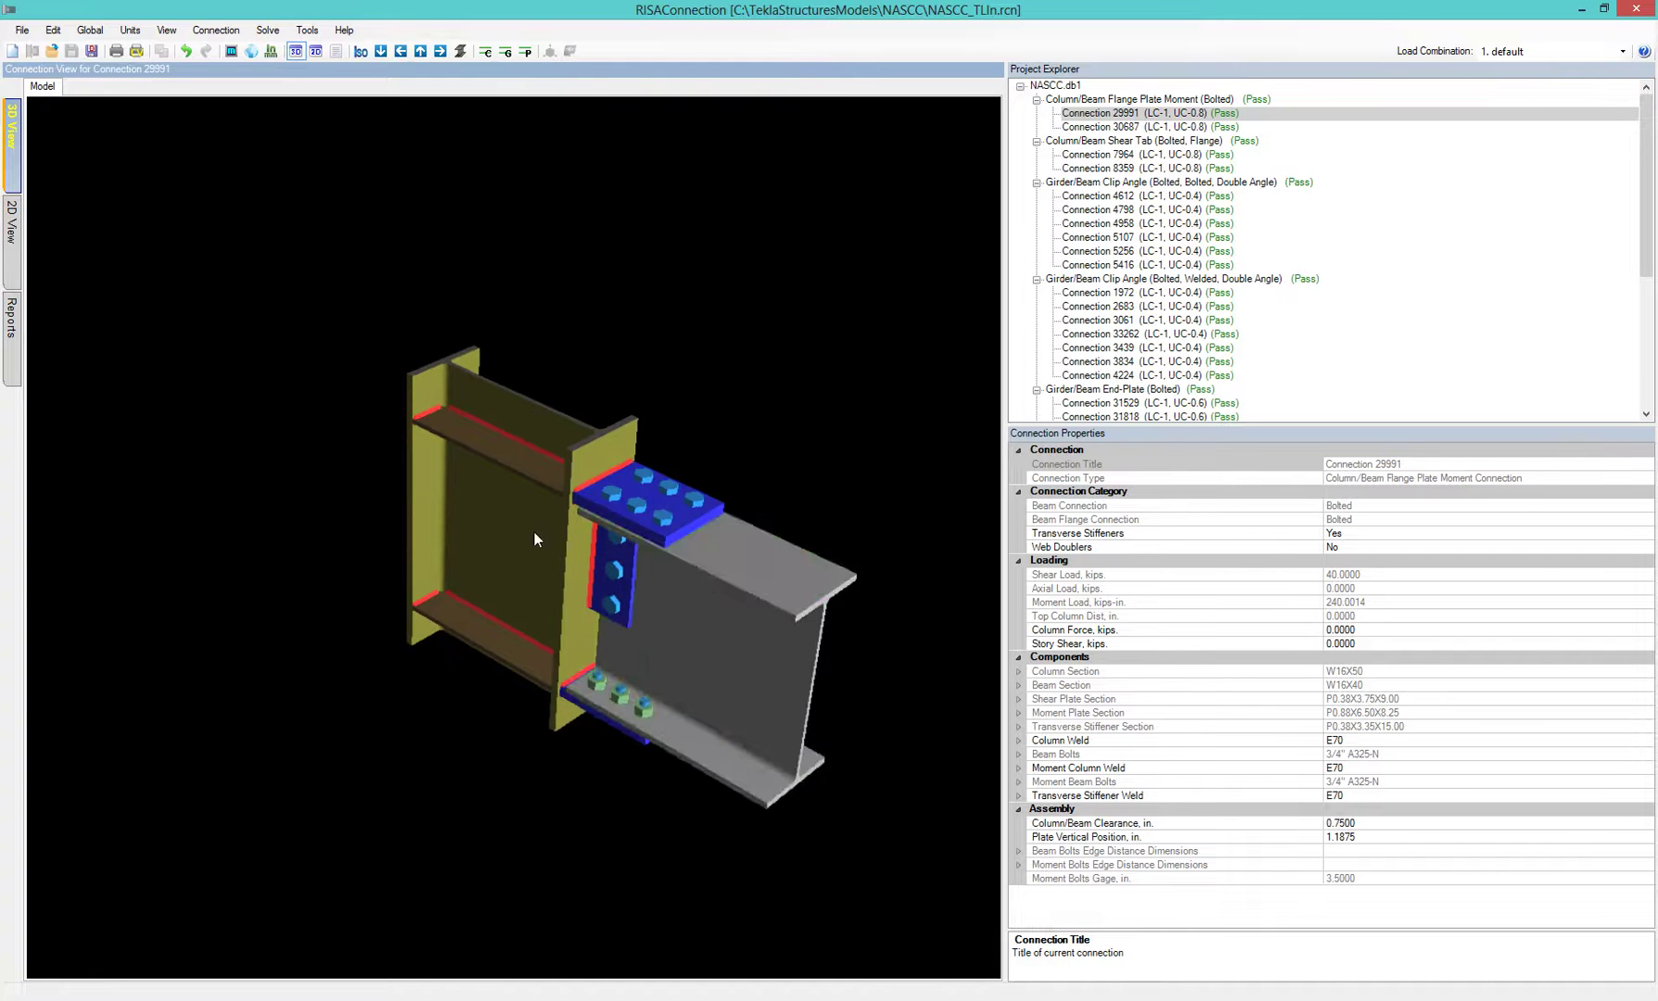
pyautogui.click(15, 243)
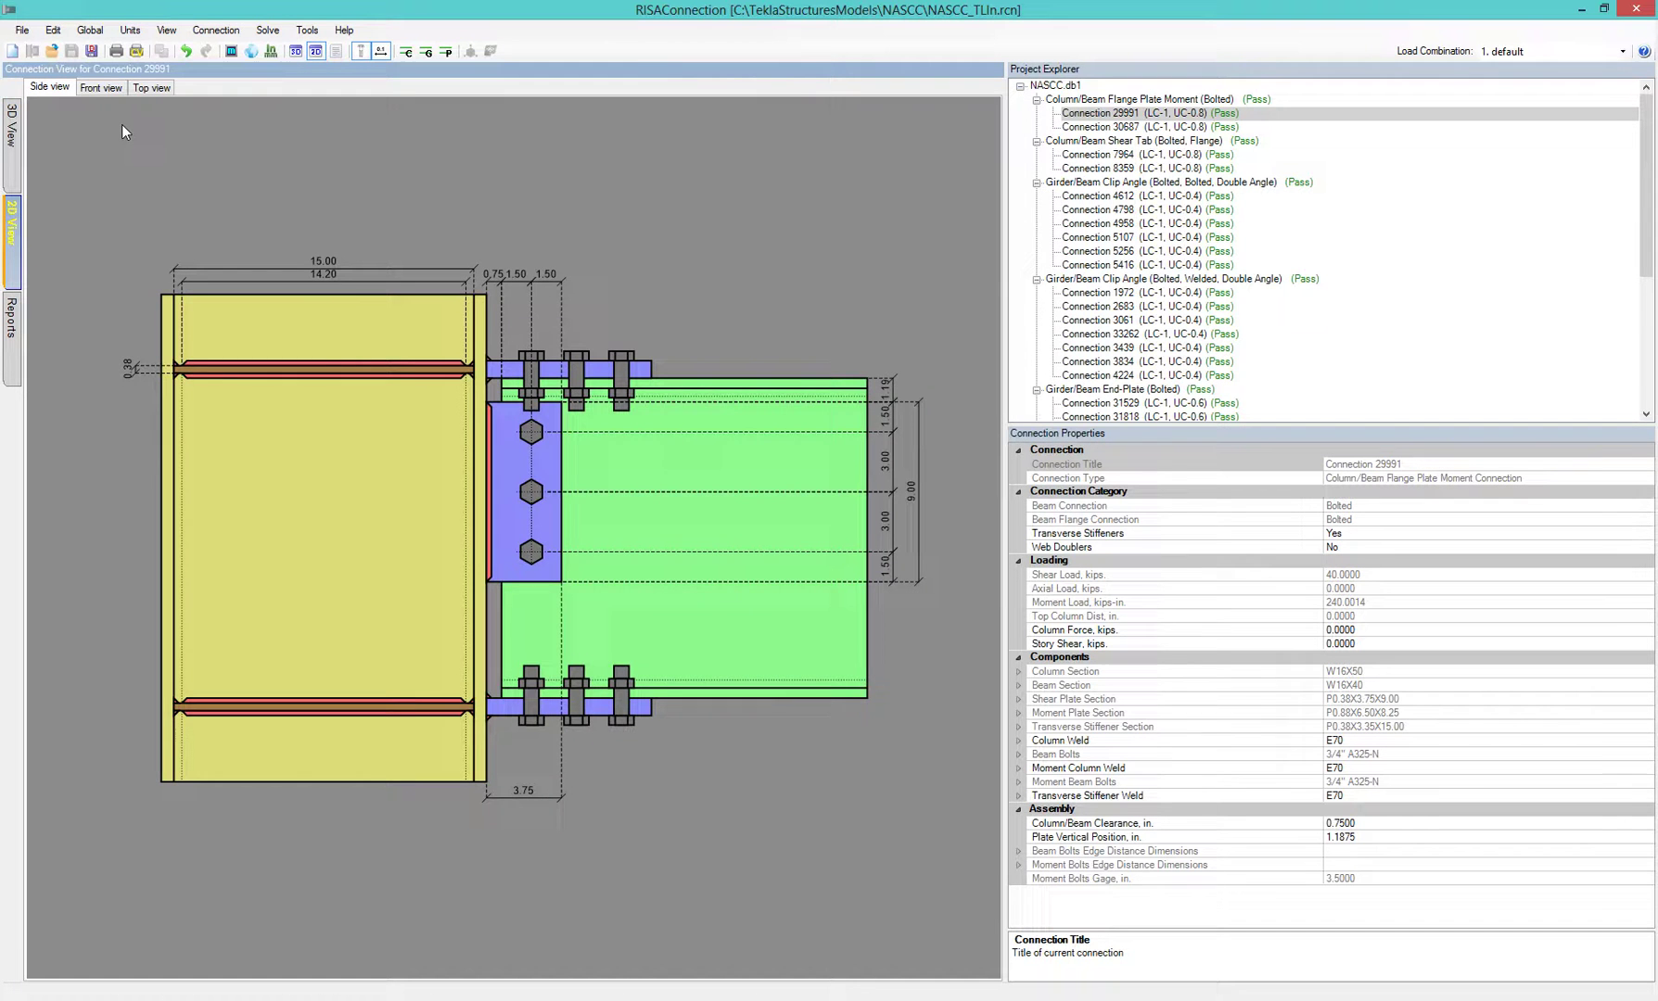
pyautogui.click(102, 85)
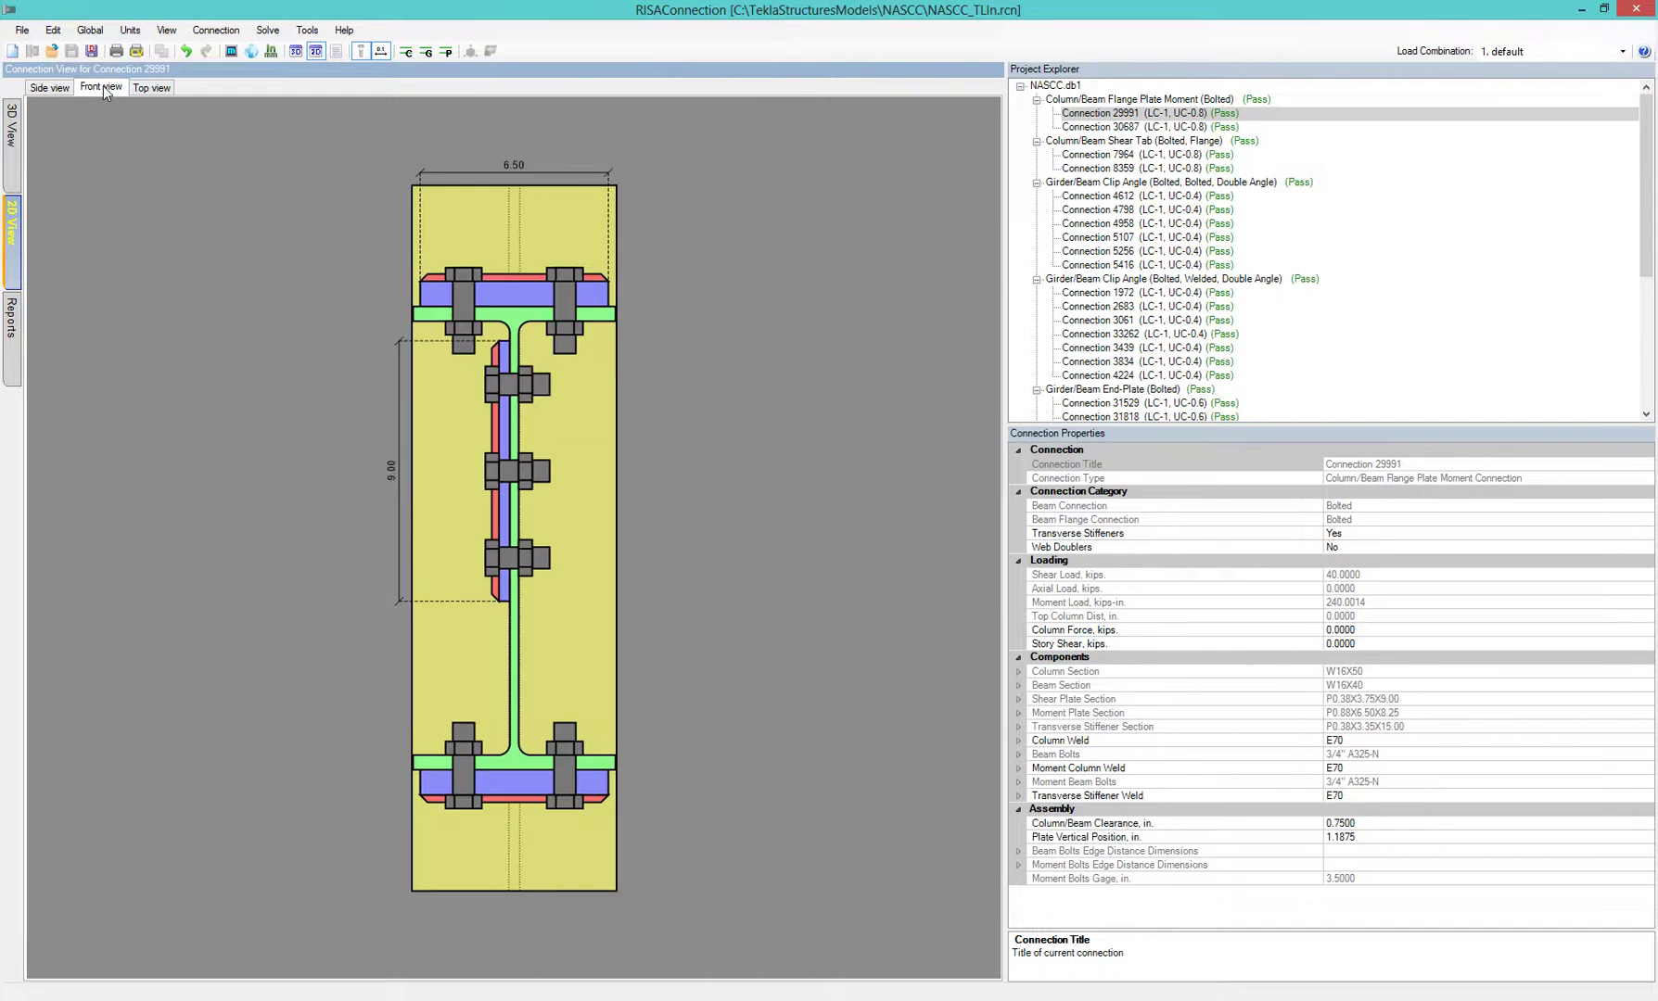
pyautogui.click(155, 87)
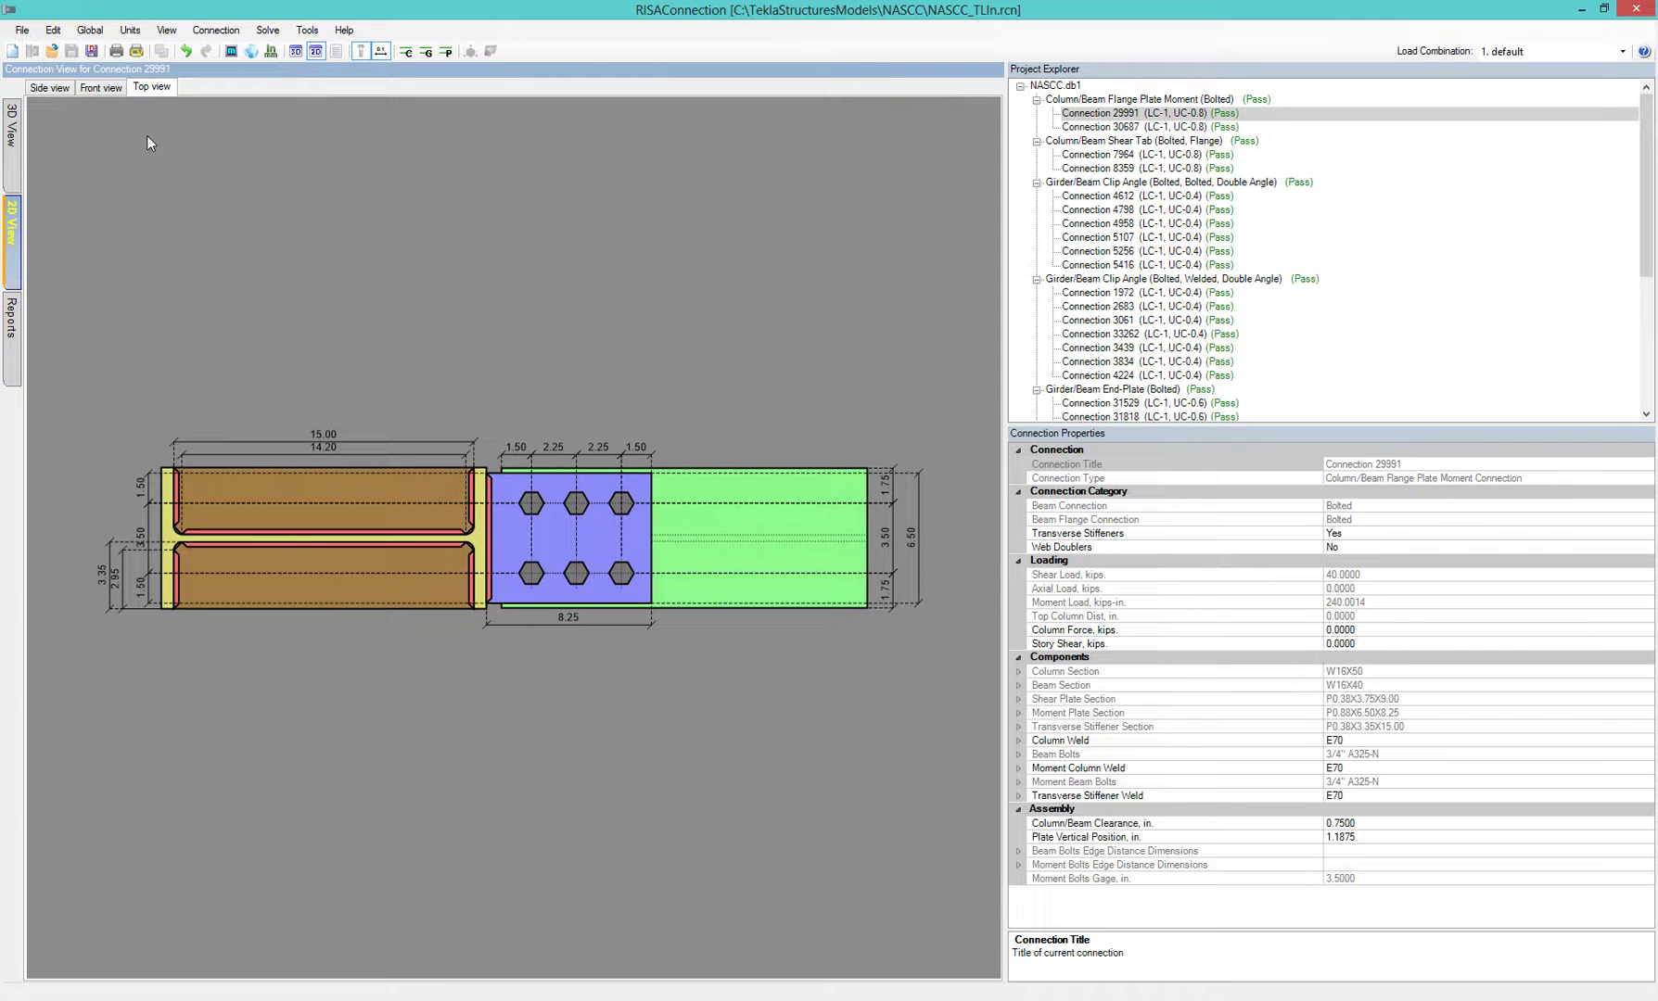
# Check the report printing options, and expand all limit states in the LRFD results of Connection 29991
pyautogui.click(121, 56)
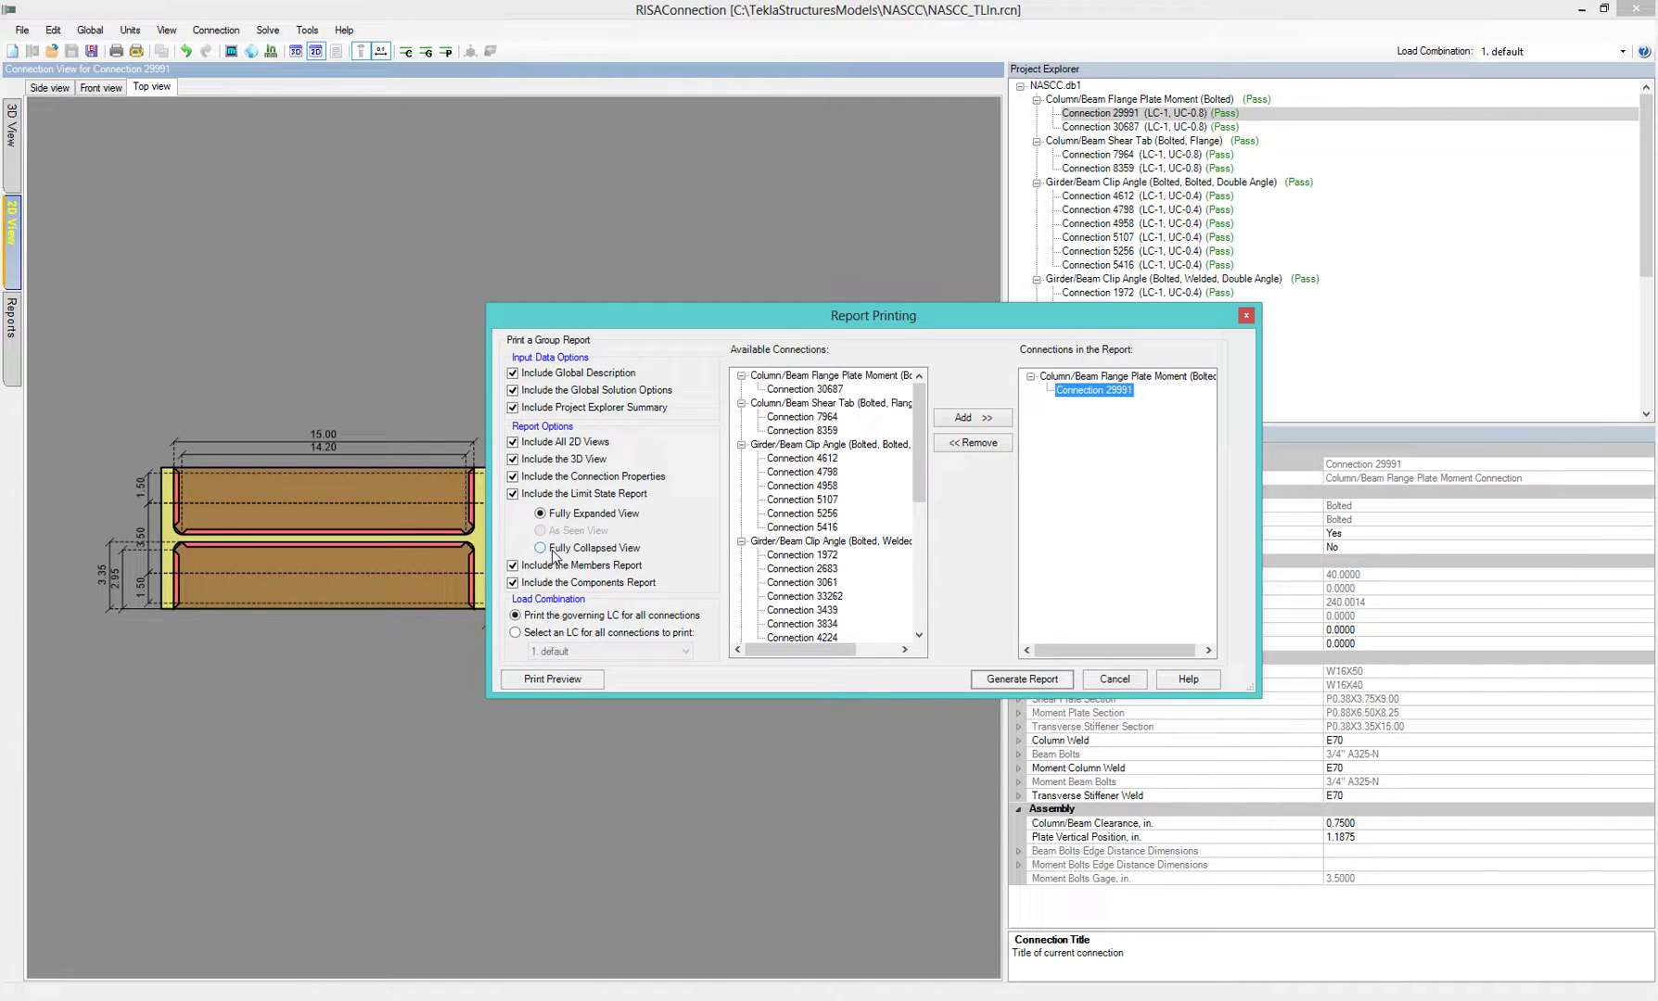
pyautogui.click(1115, 679)
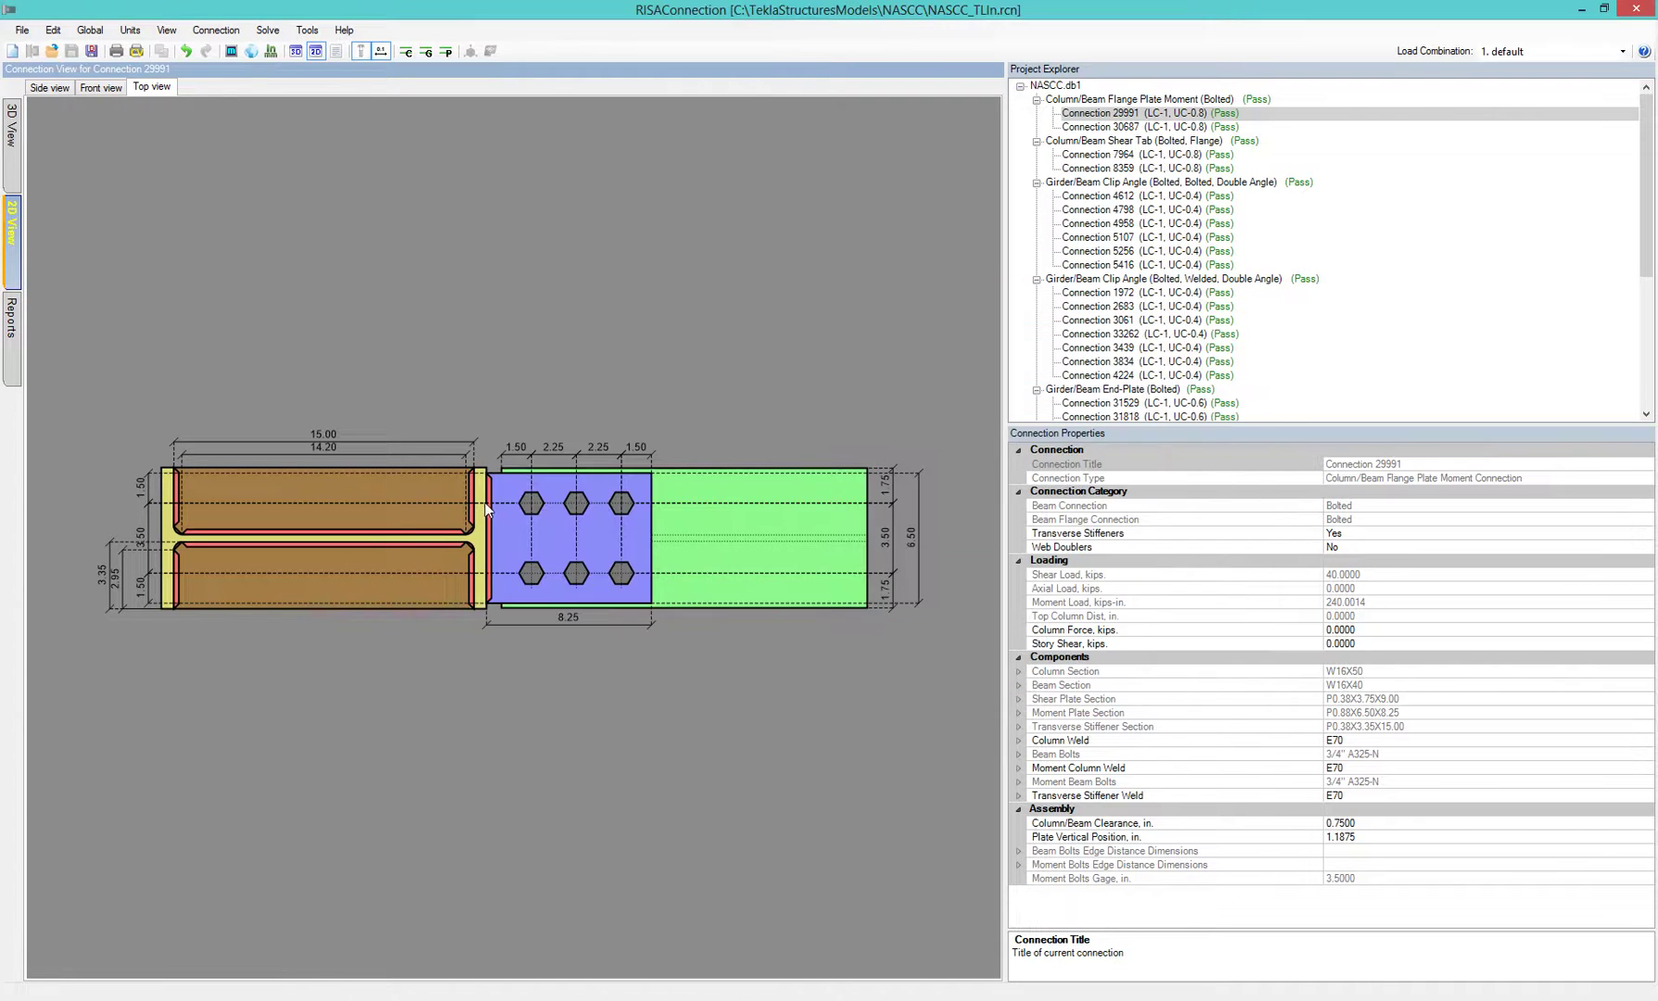
pyautogui.click(13, 351)
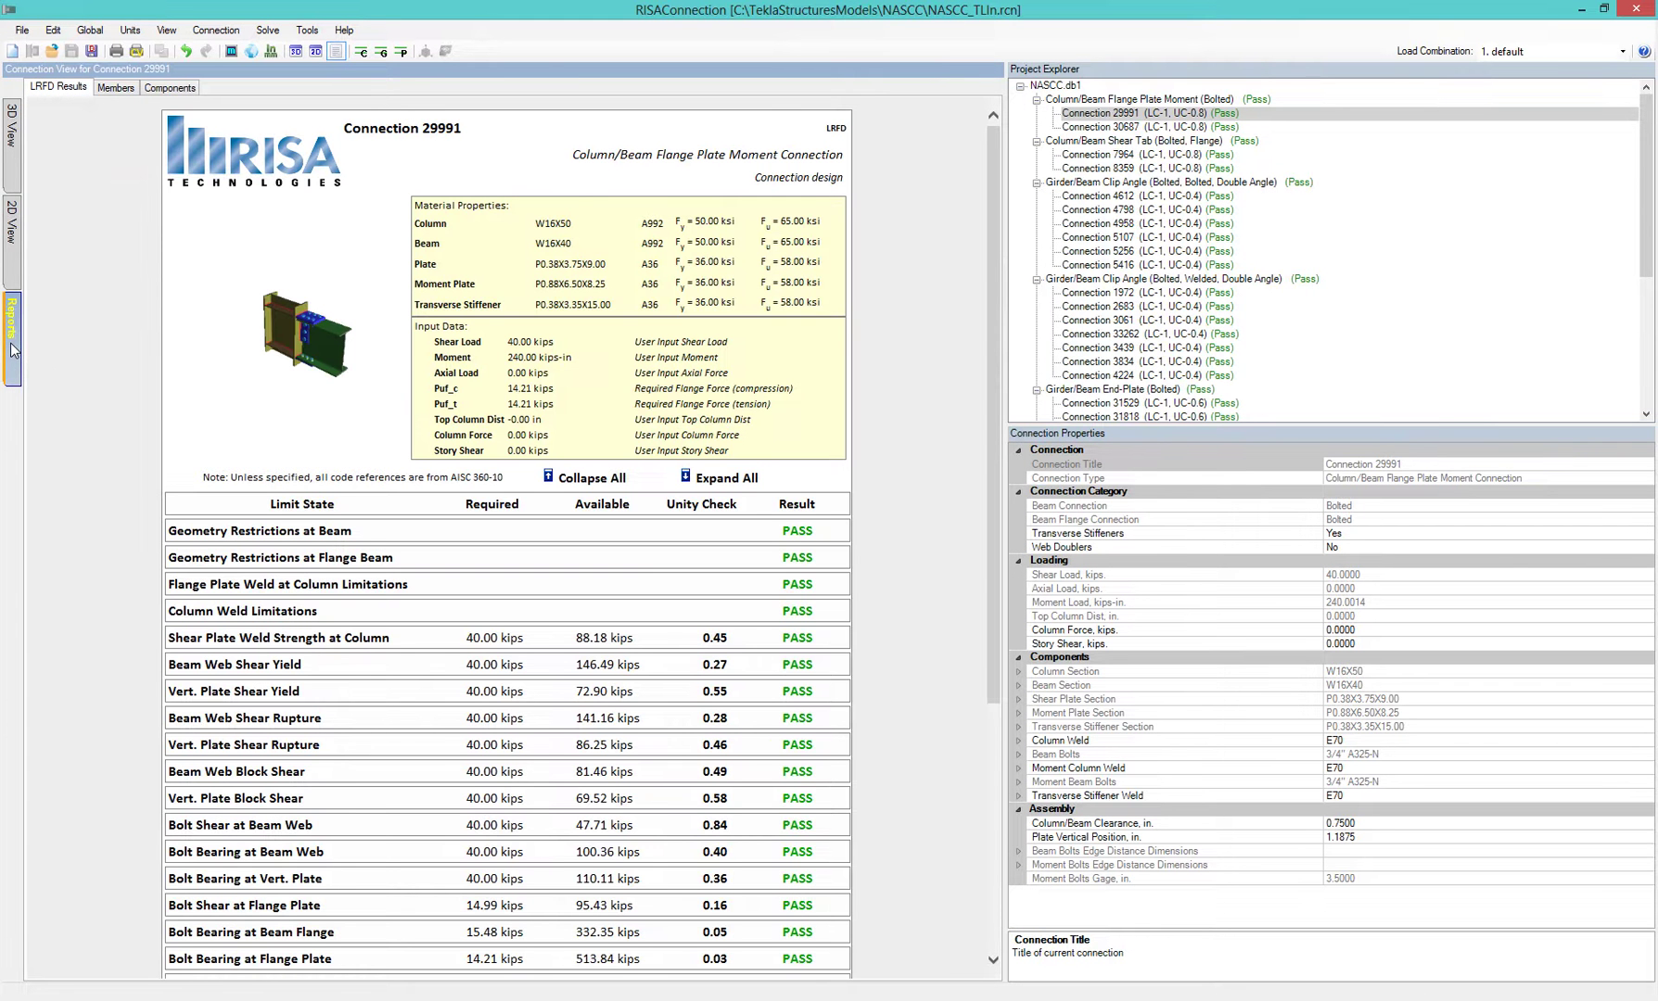
pyautogui.click(382, 853)
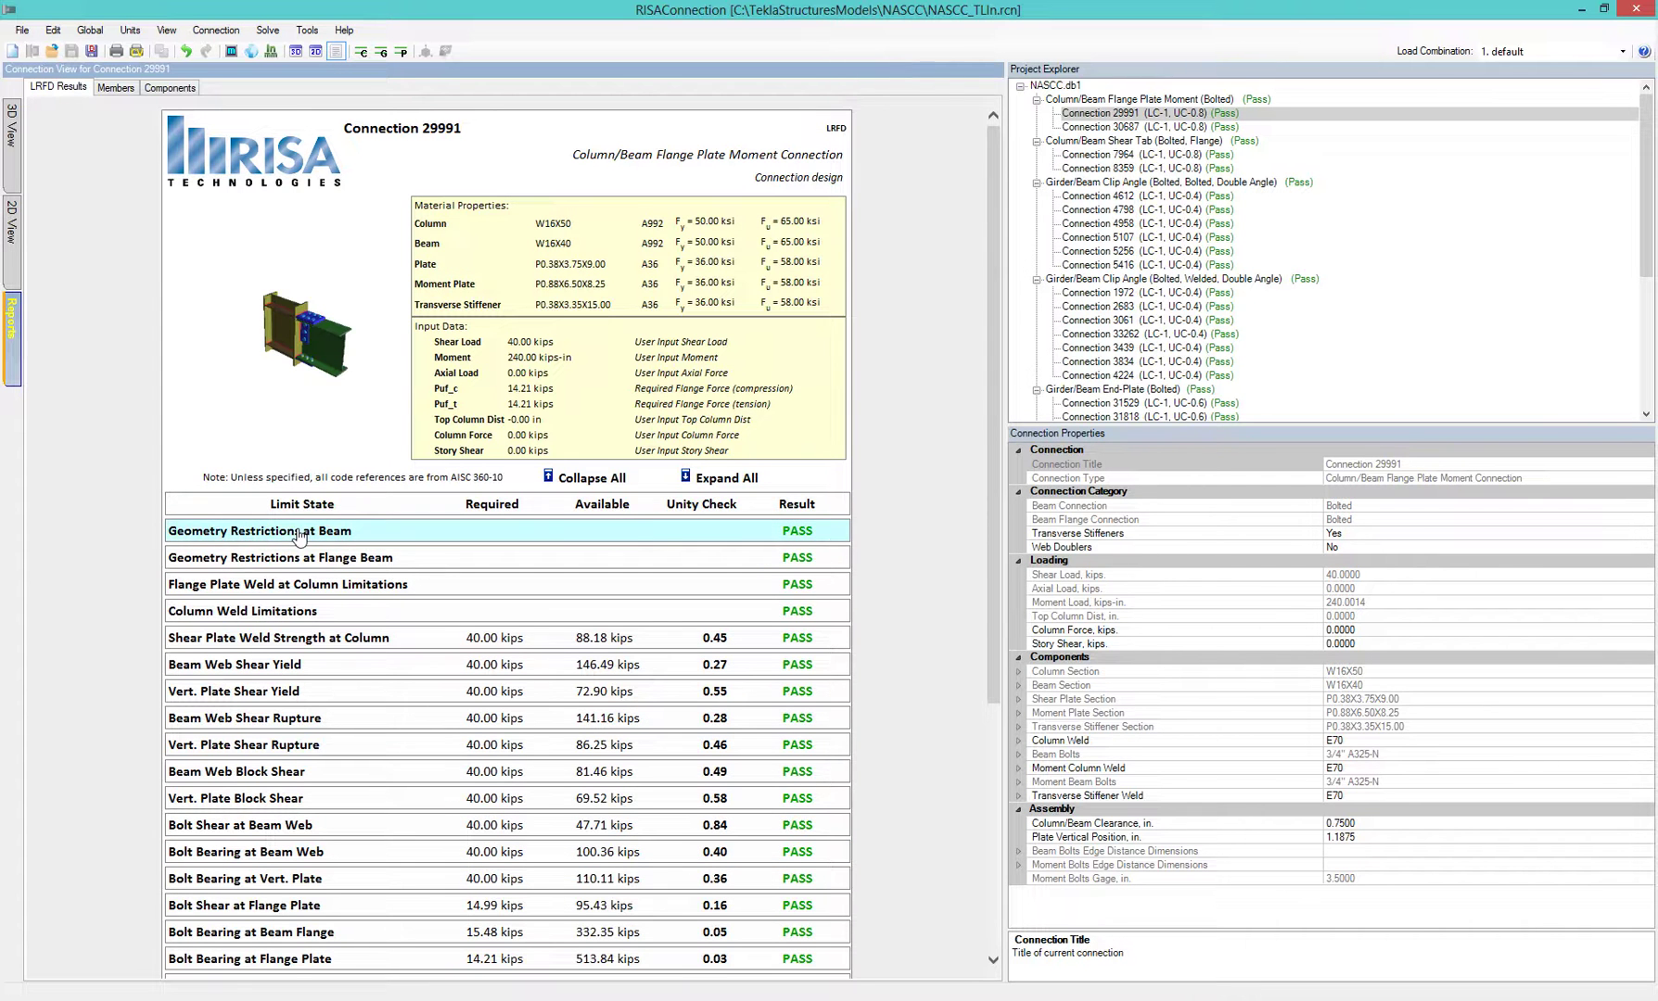
pyautogui.click(750, 531)
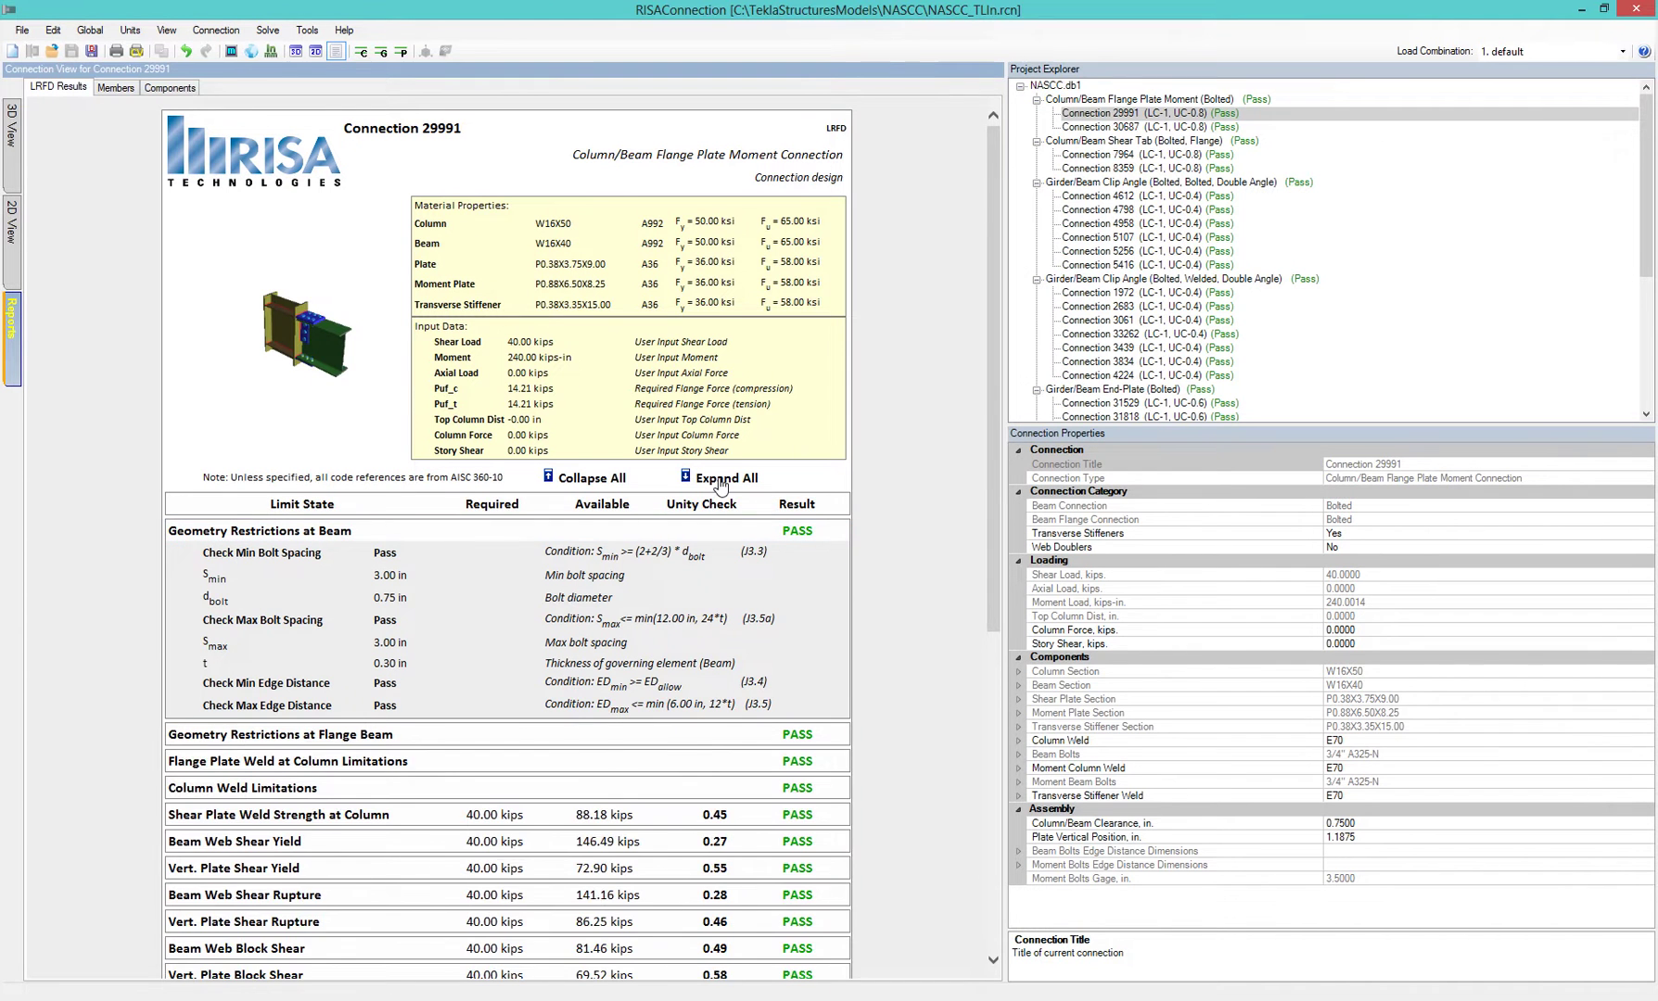
pyautogui.click(720, 479)
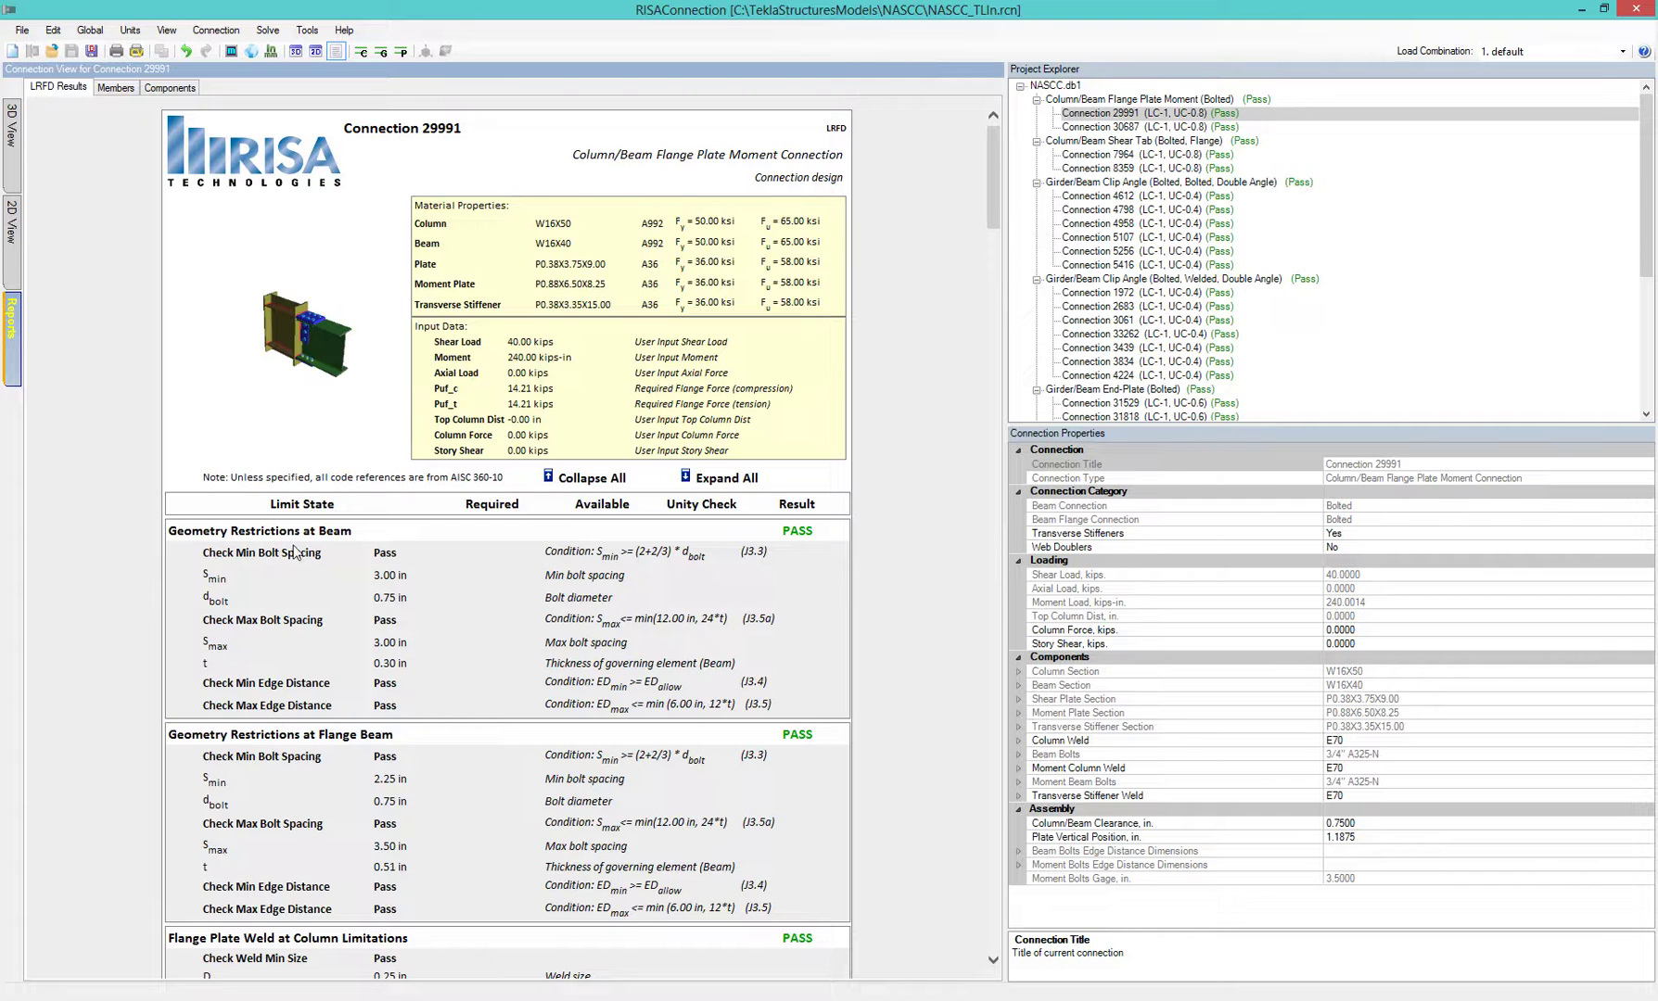
# Set up a group report using the governing load combination, adding connections 4612, 1972 and 32102 to Connection 29991
pyautogui.click(116, 51)
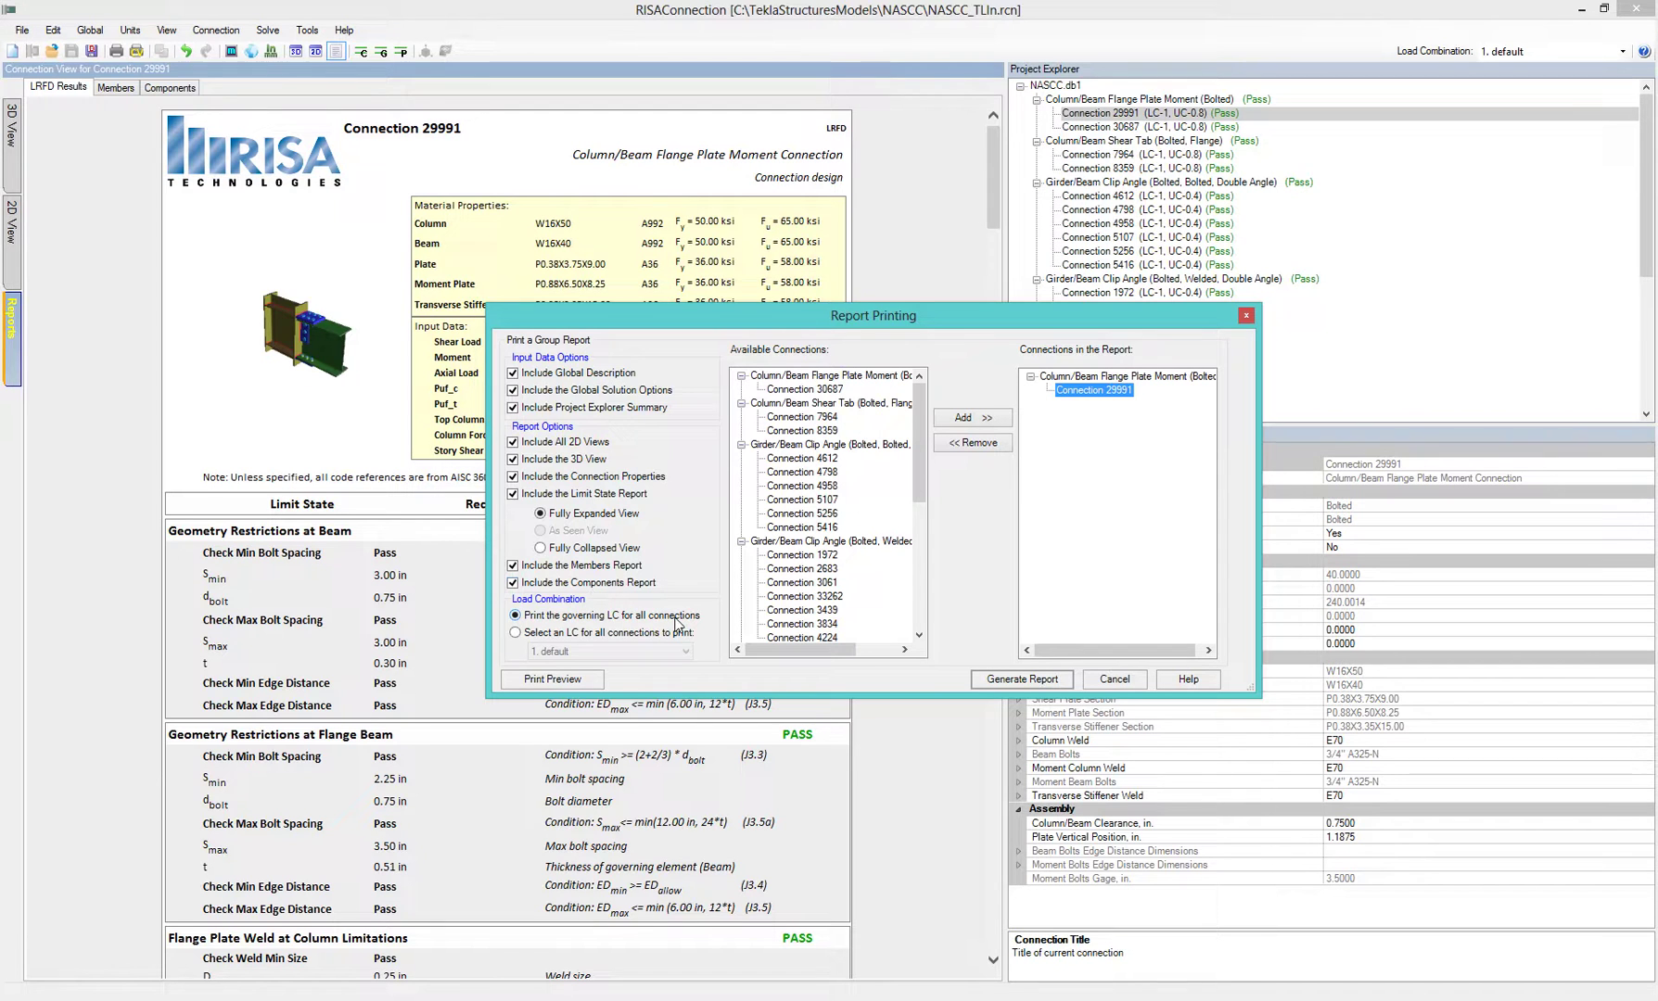
pyautogui.click(519, 634)
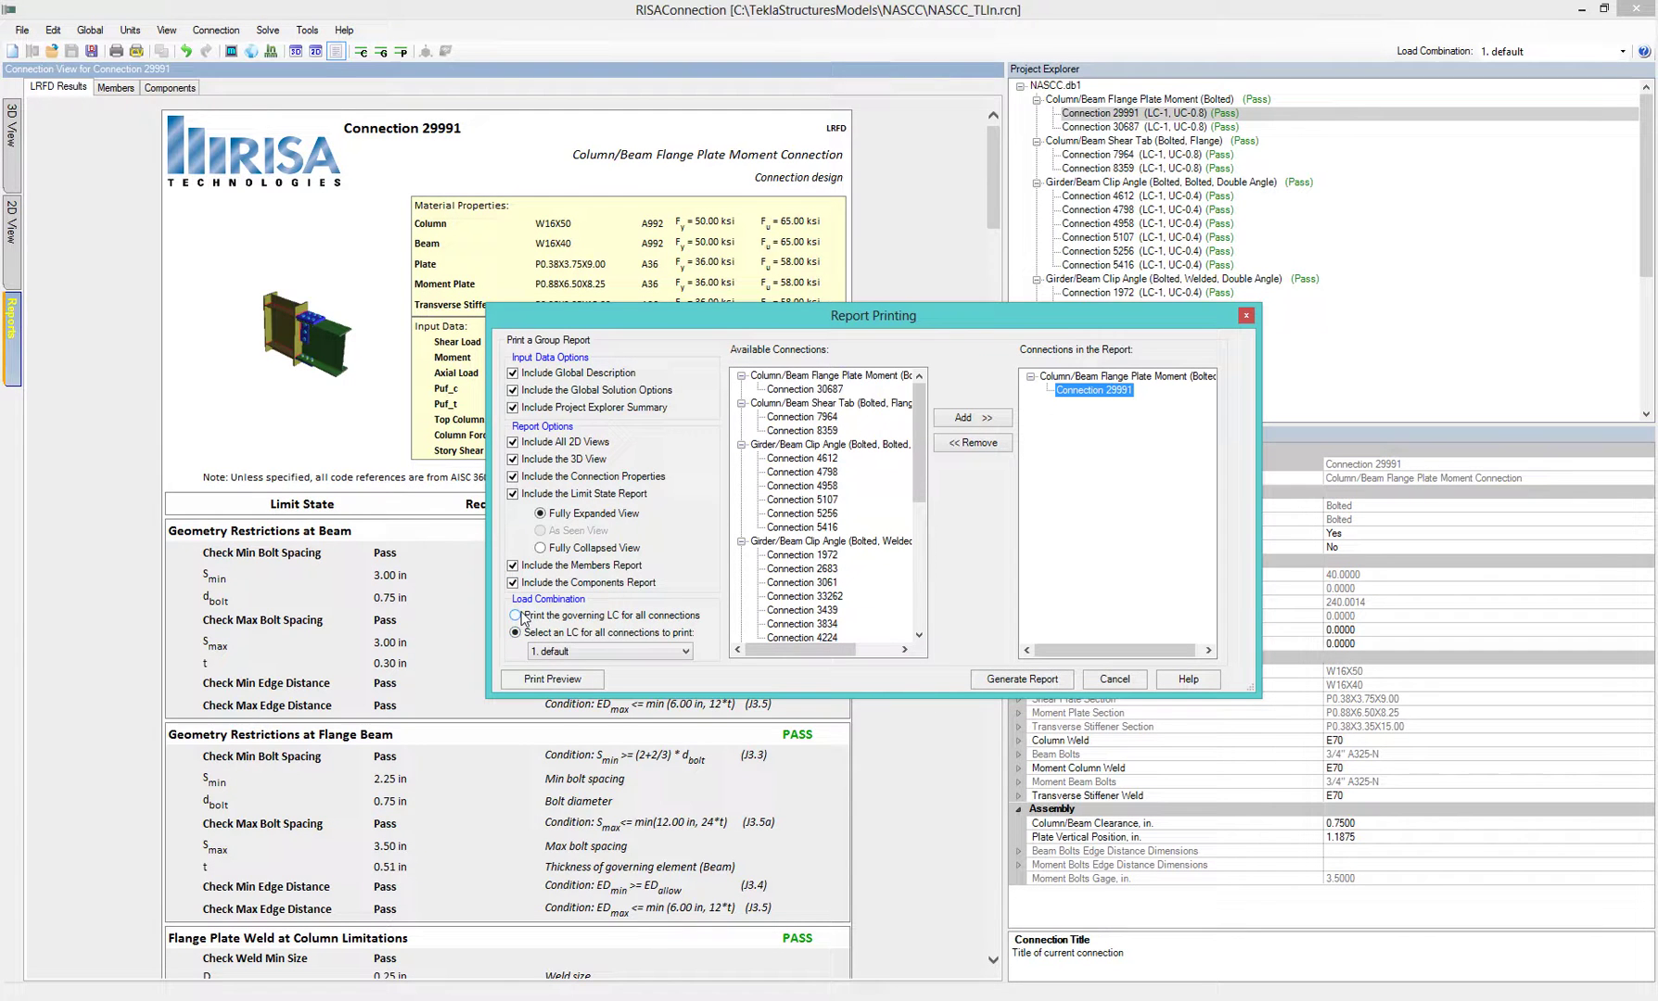
pyautogui.click(517, 616)
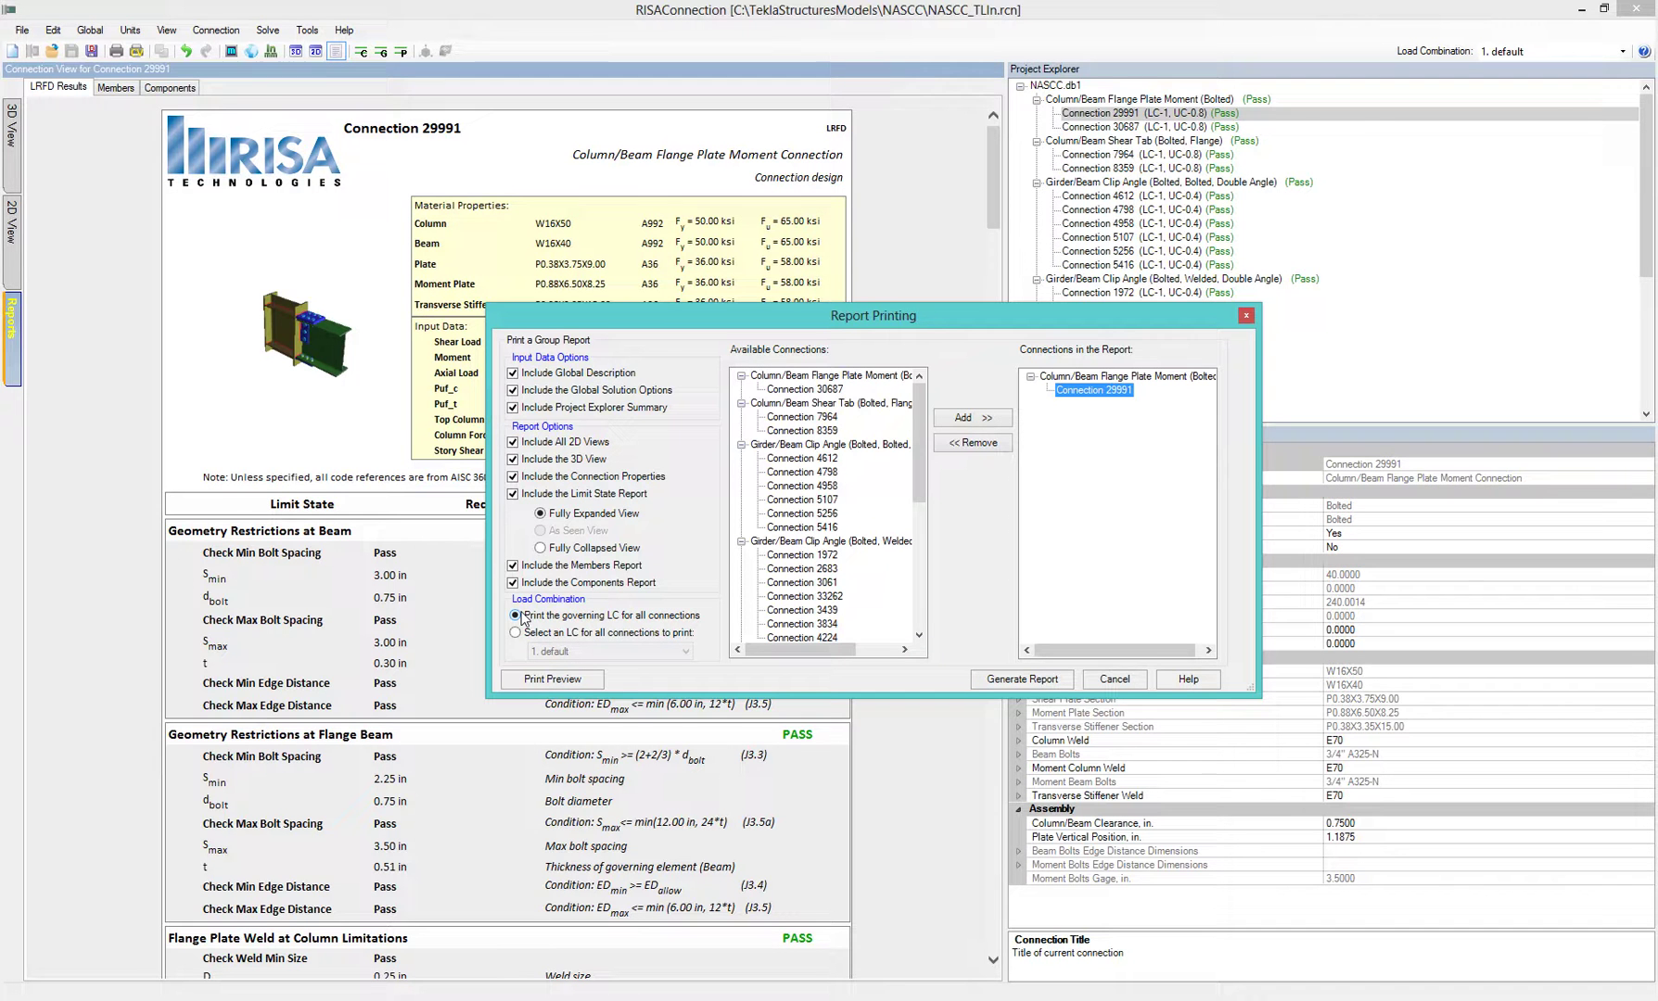
pyautogui.doubleClick(800, 460)
pyautogui.doubleClick(803, 541)
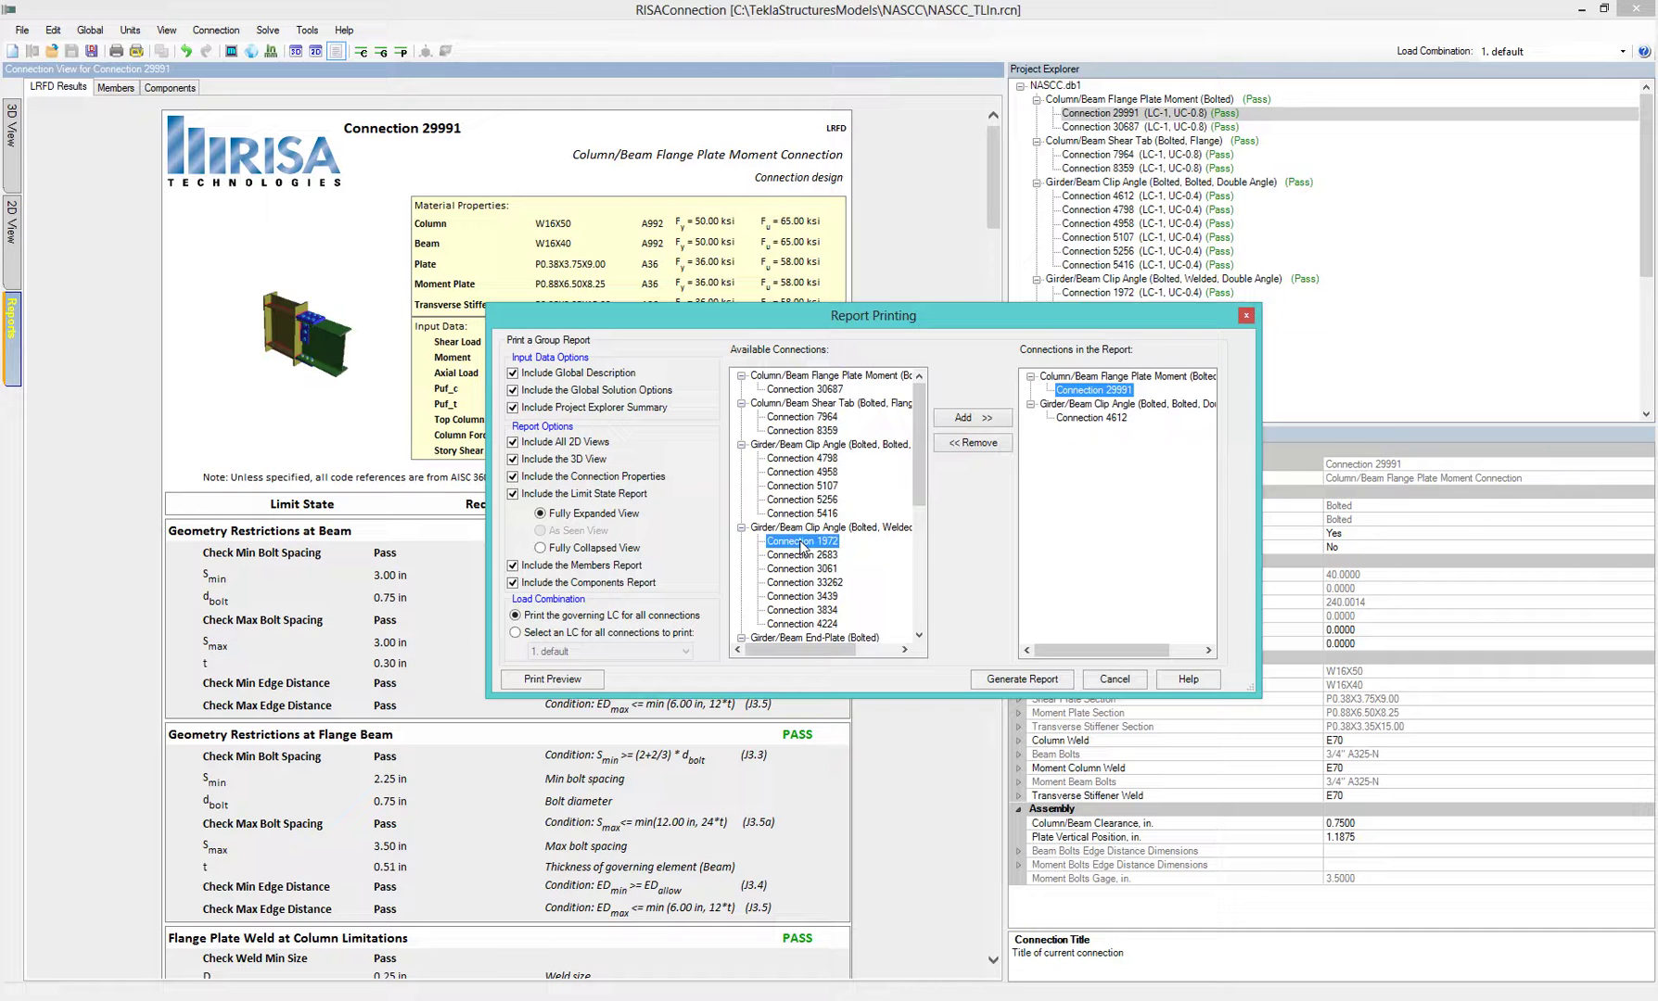
pyautogui.scroll(-1, 804, 636)
pyautogui.doubleClick(804, 637)
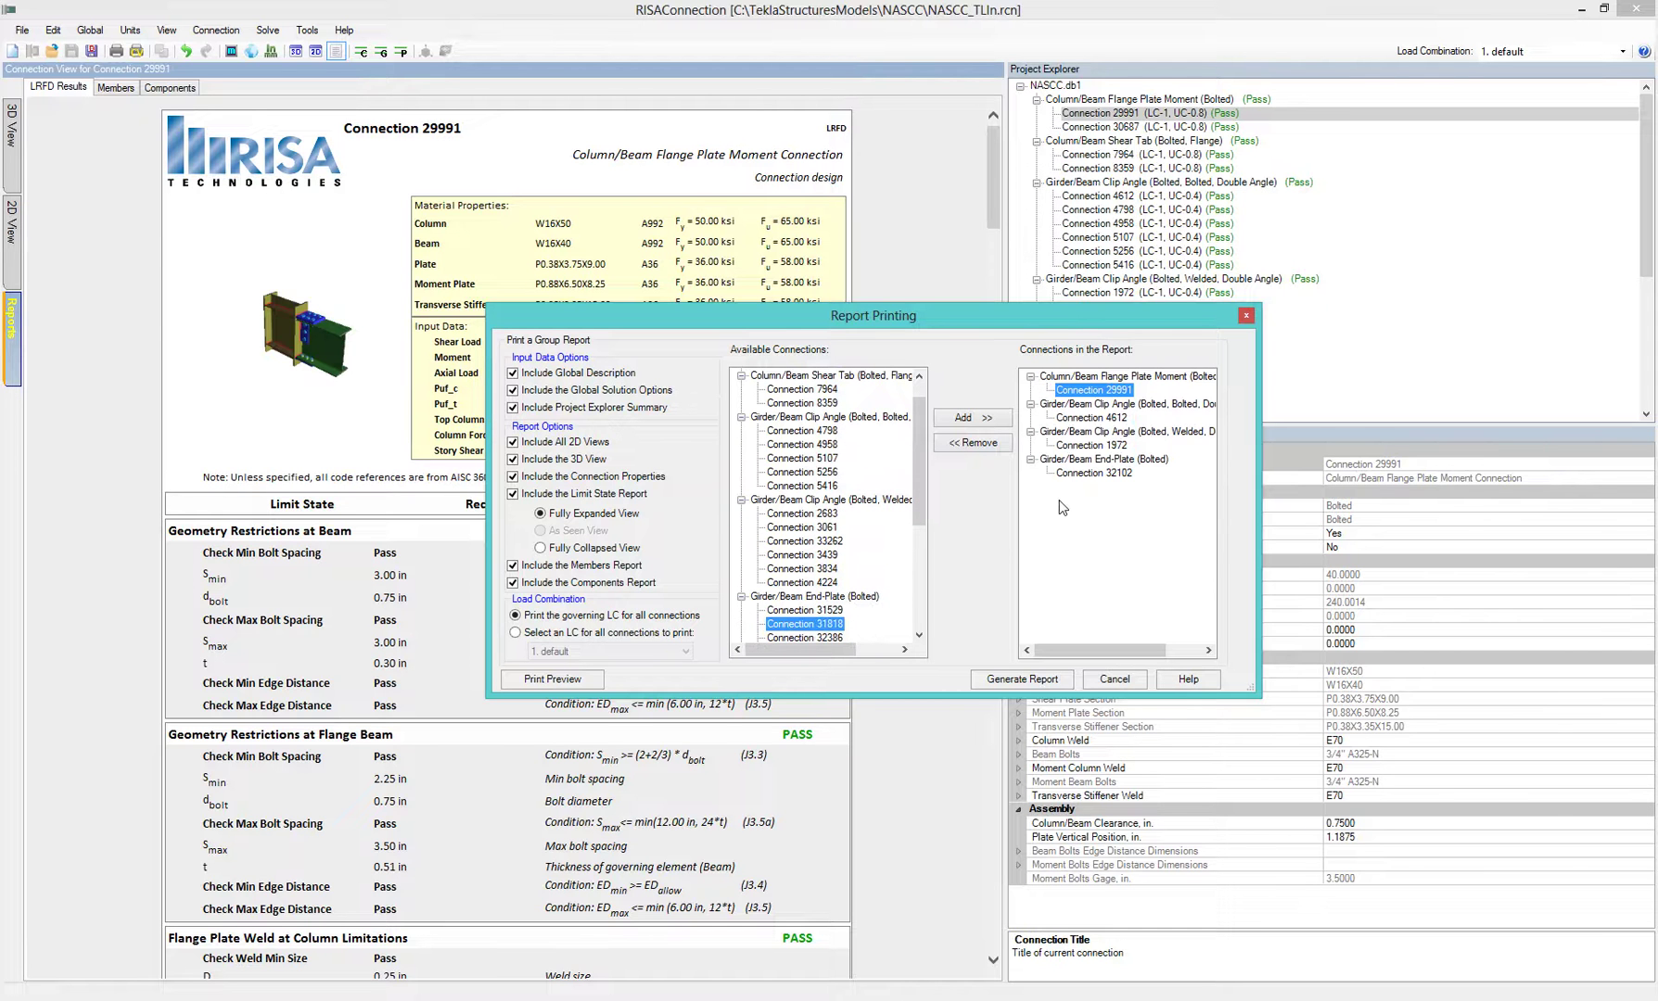
# Generate the group report with the Adobe PDF printer and save it as RISAConnection print job.pdf, replacing the existing file
pyautogui.click(1014, 680)
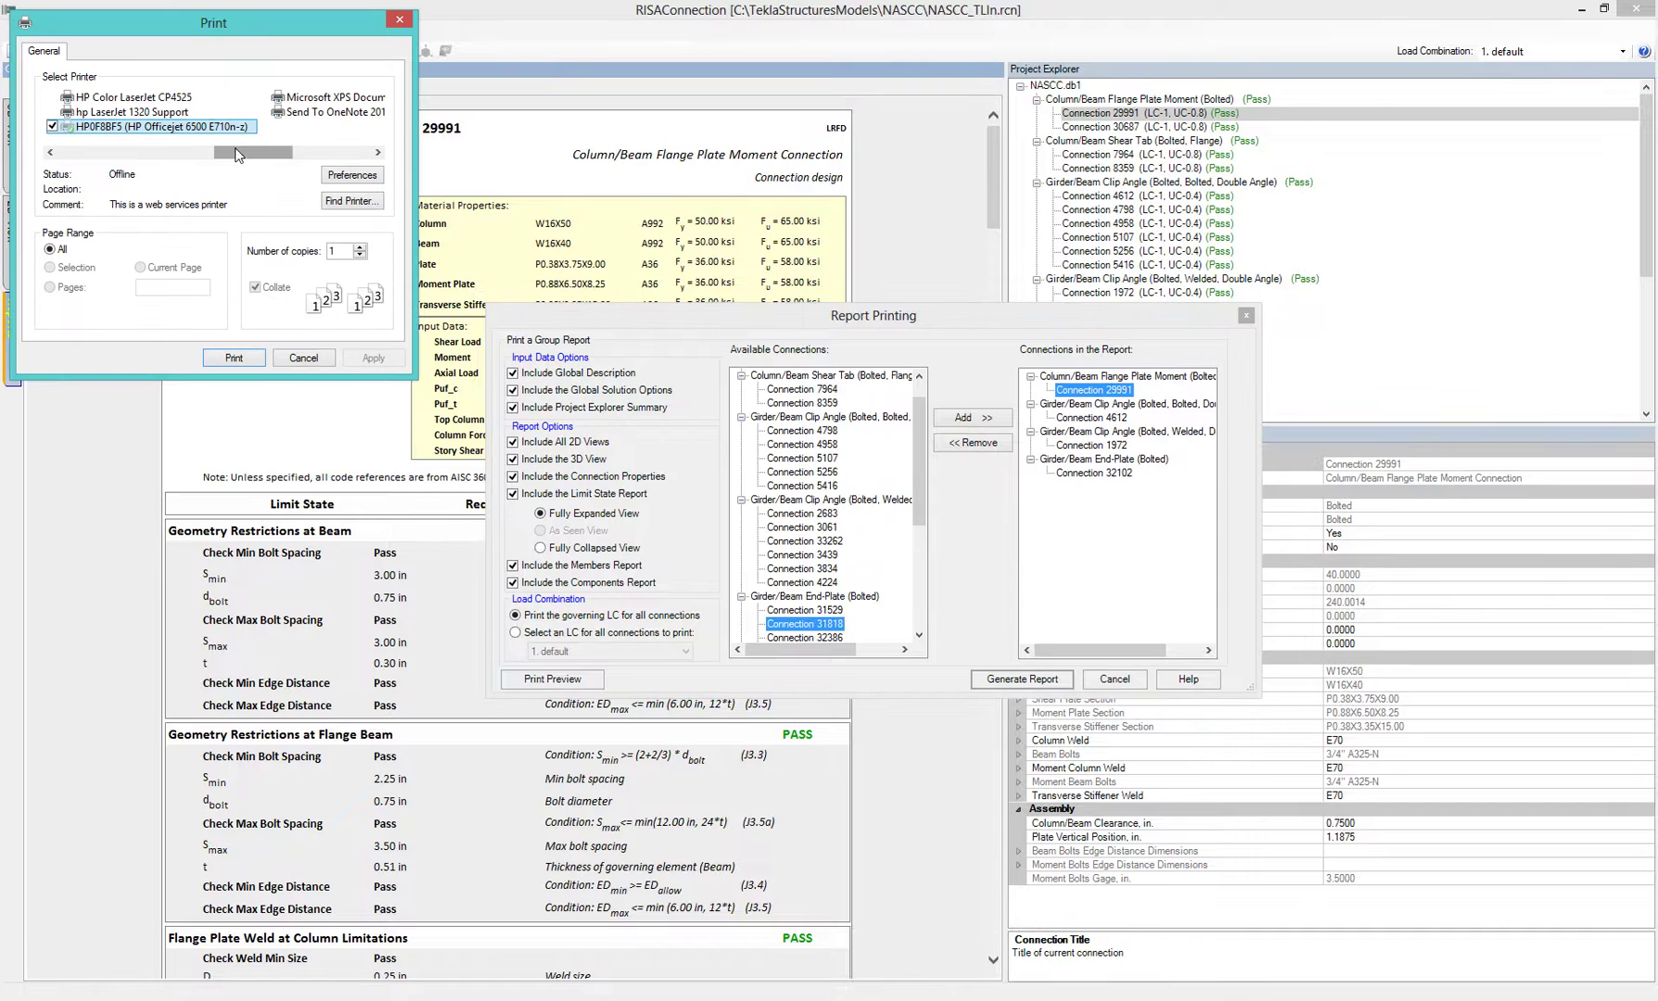
pyautogui.click(121, 153)
pyautogui.click(121, 153)
pyautogui.click(93, 112)
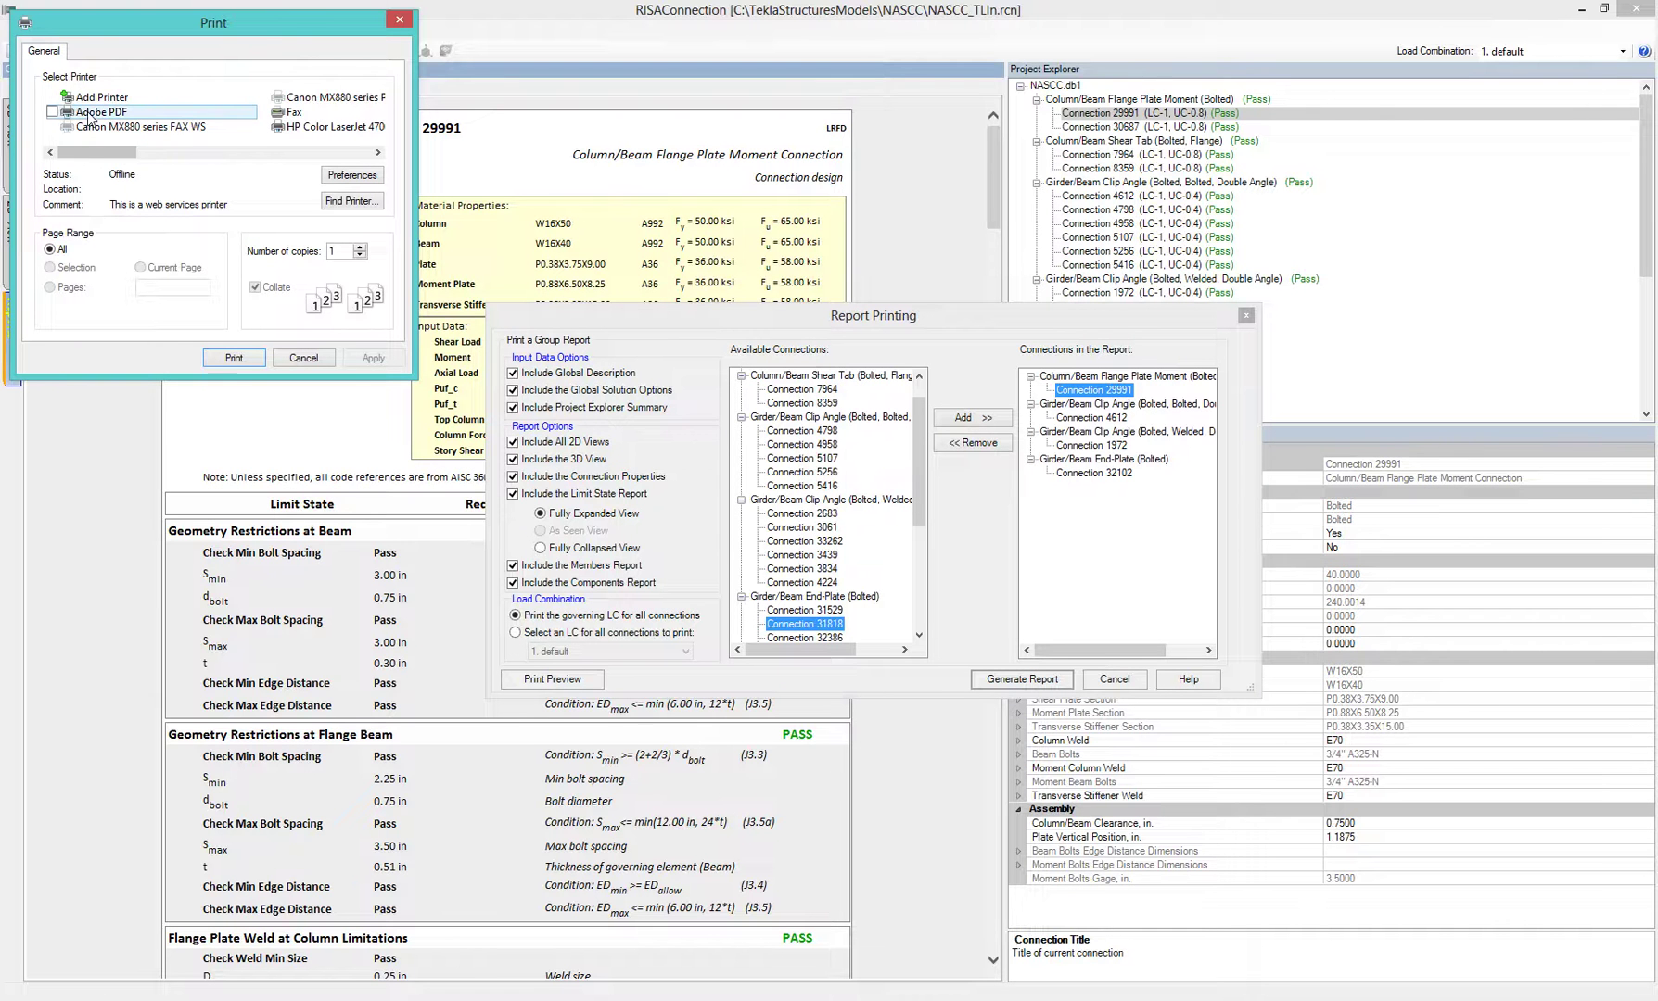
pyautogui.click(234, 358)
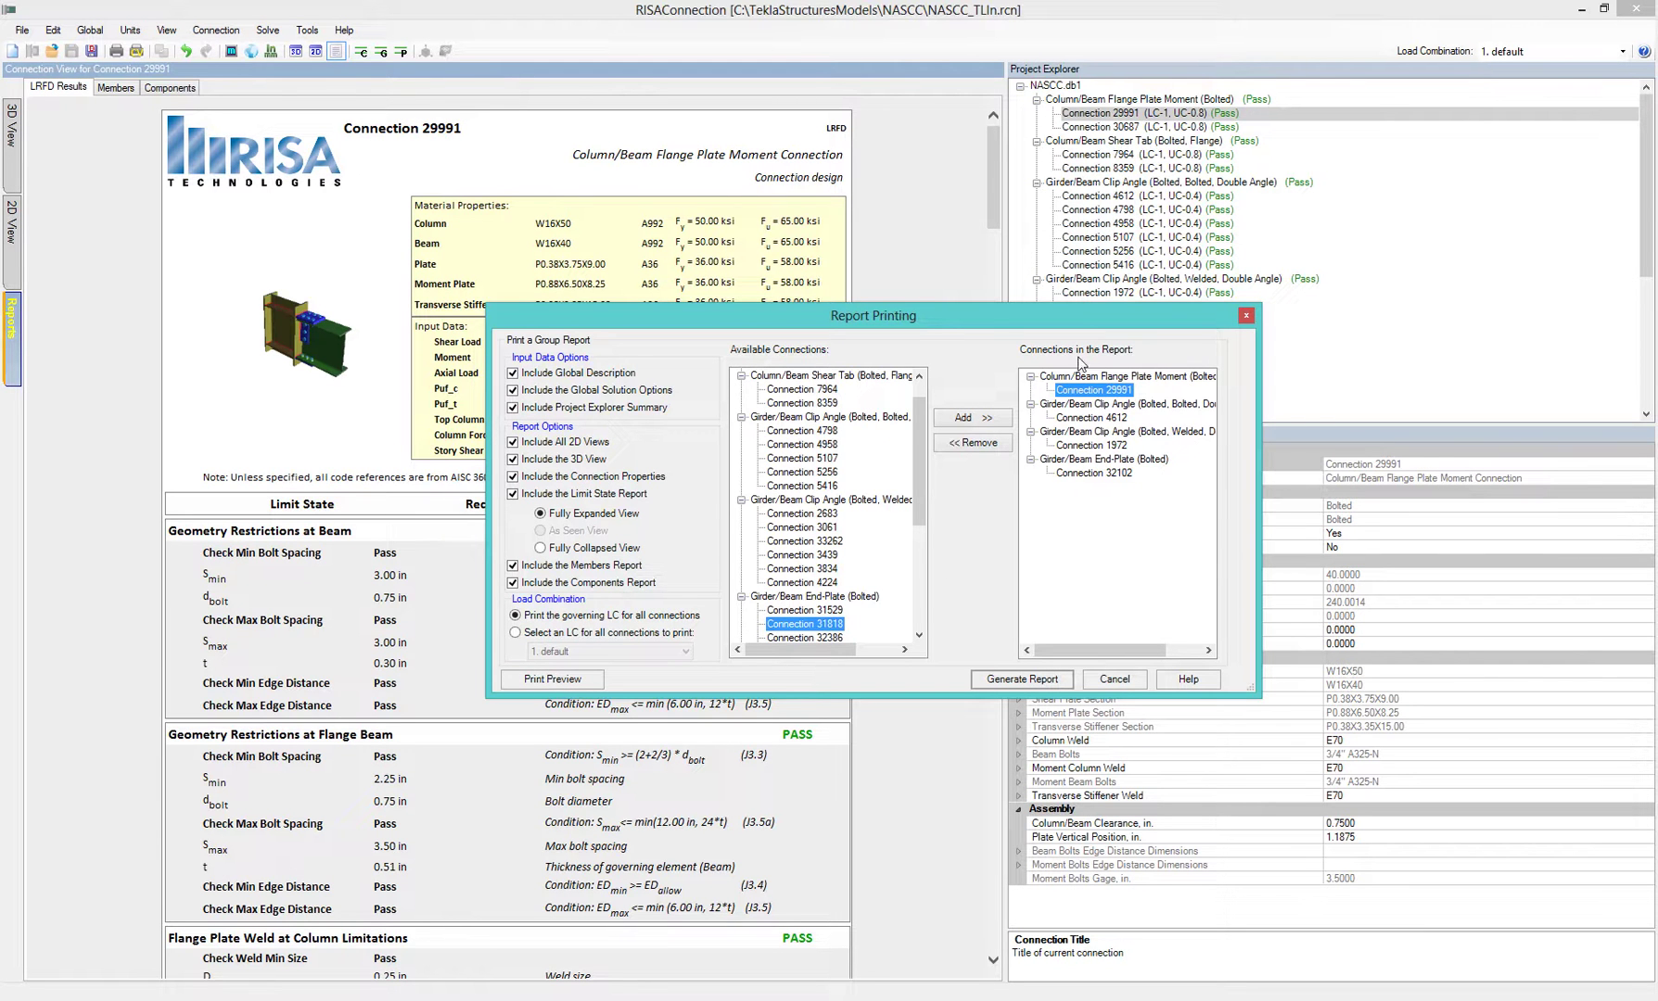
pyautogui.press('Return')
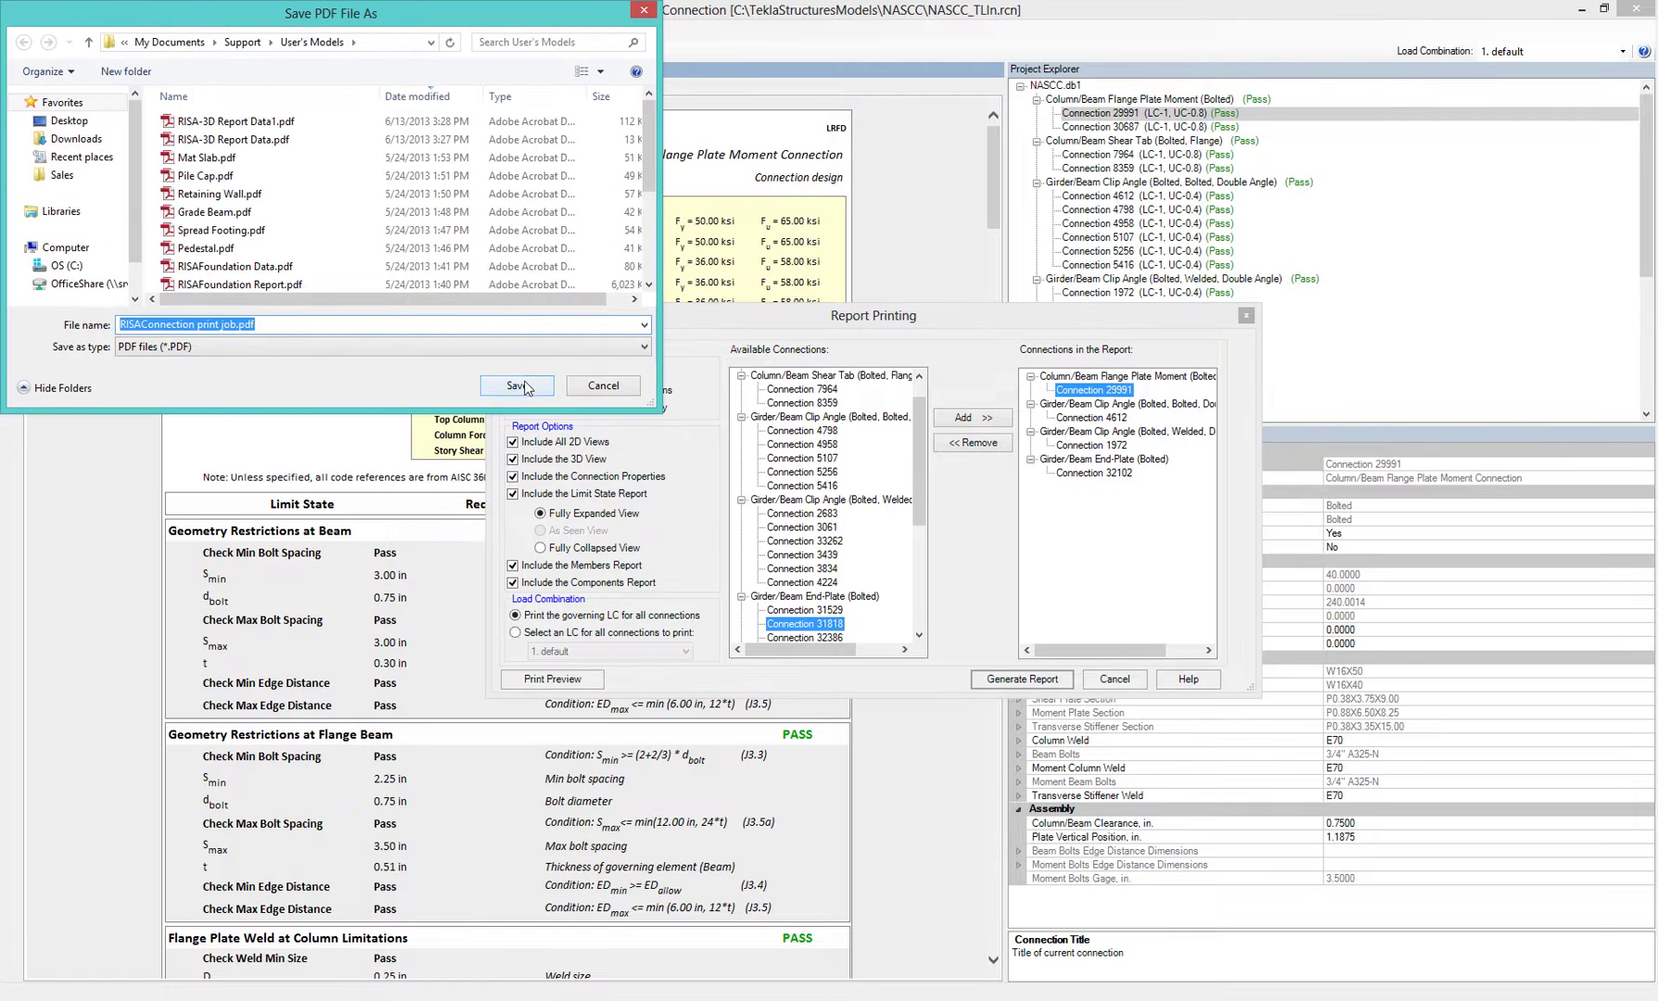
pyautogui.click(521, 385)
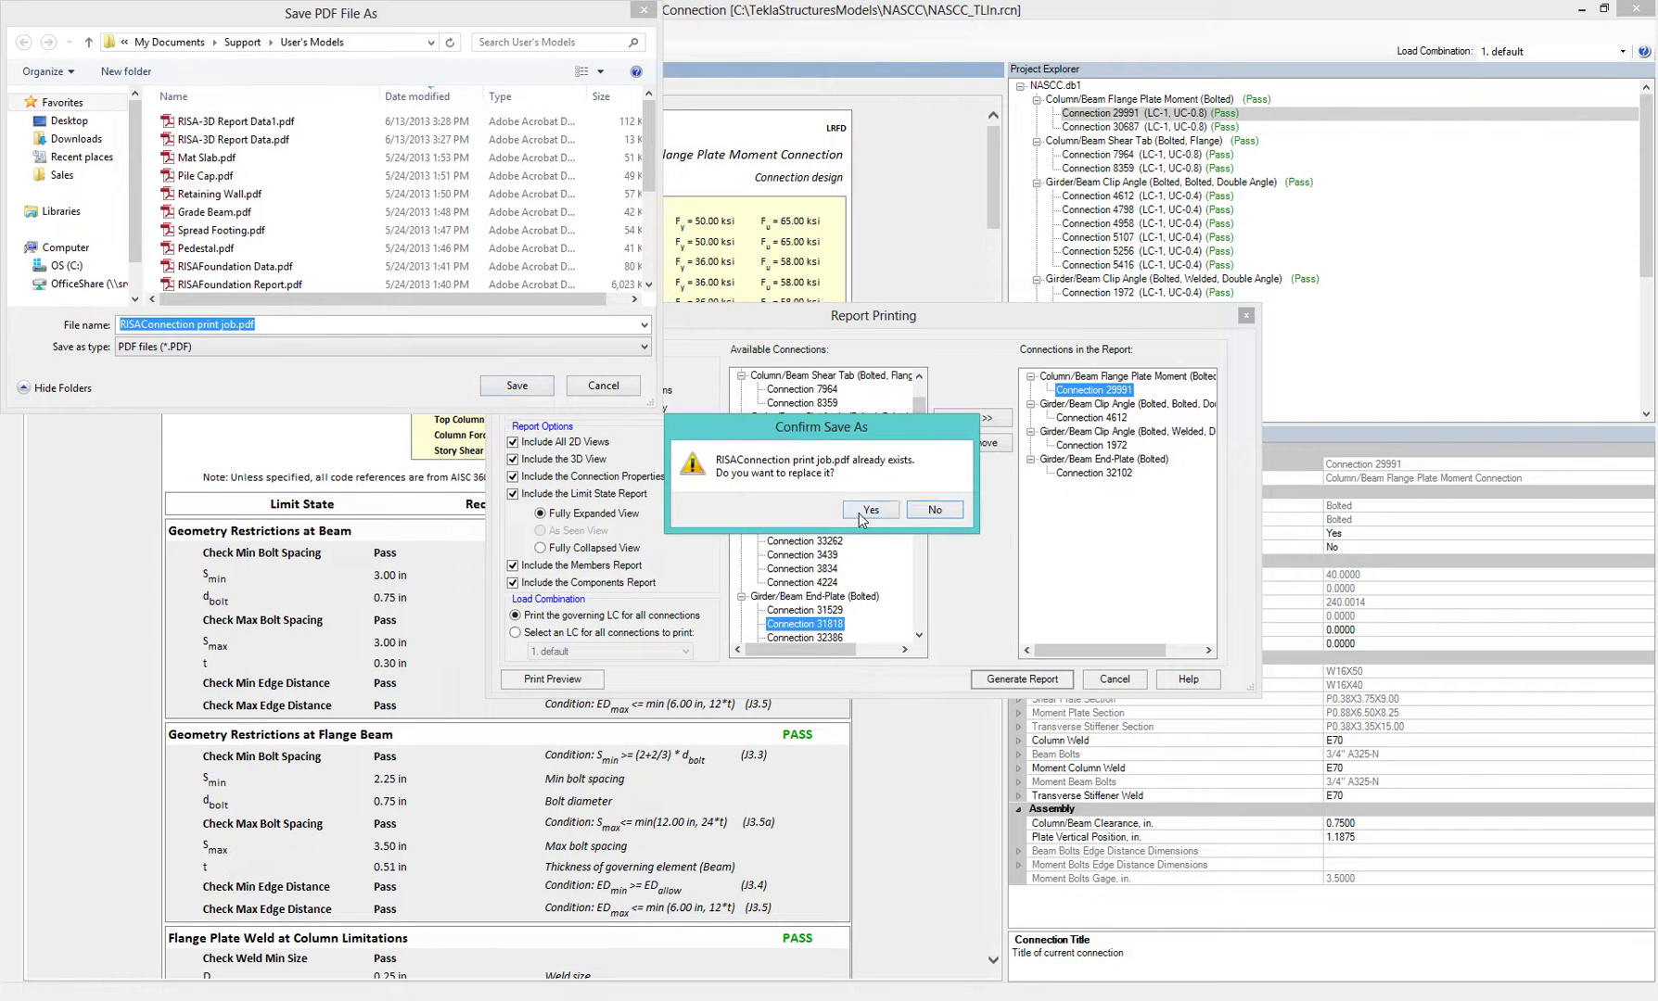
pyautogui.click(868, 510)
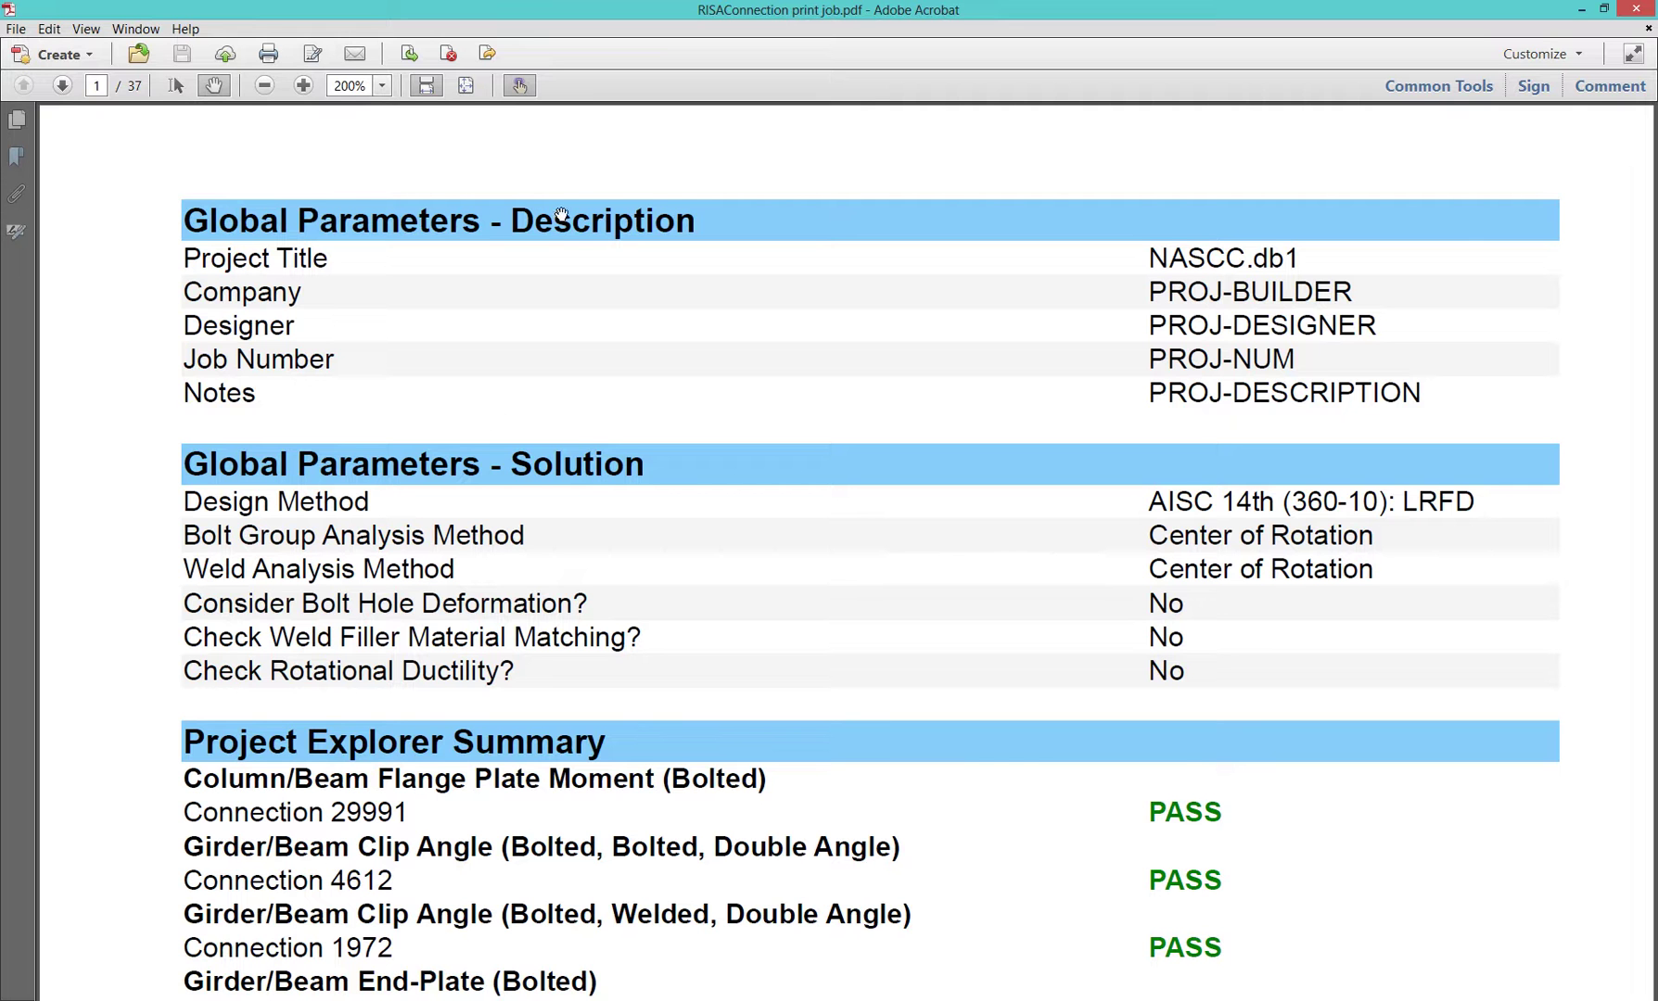
# Review the global parameters, the project explorer summary and the connection properties of Connection 29991 in the PDF report
pyautogui.scroll(-3, 640, 598)
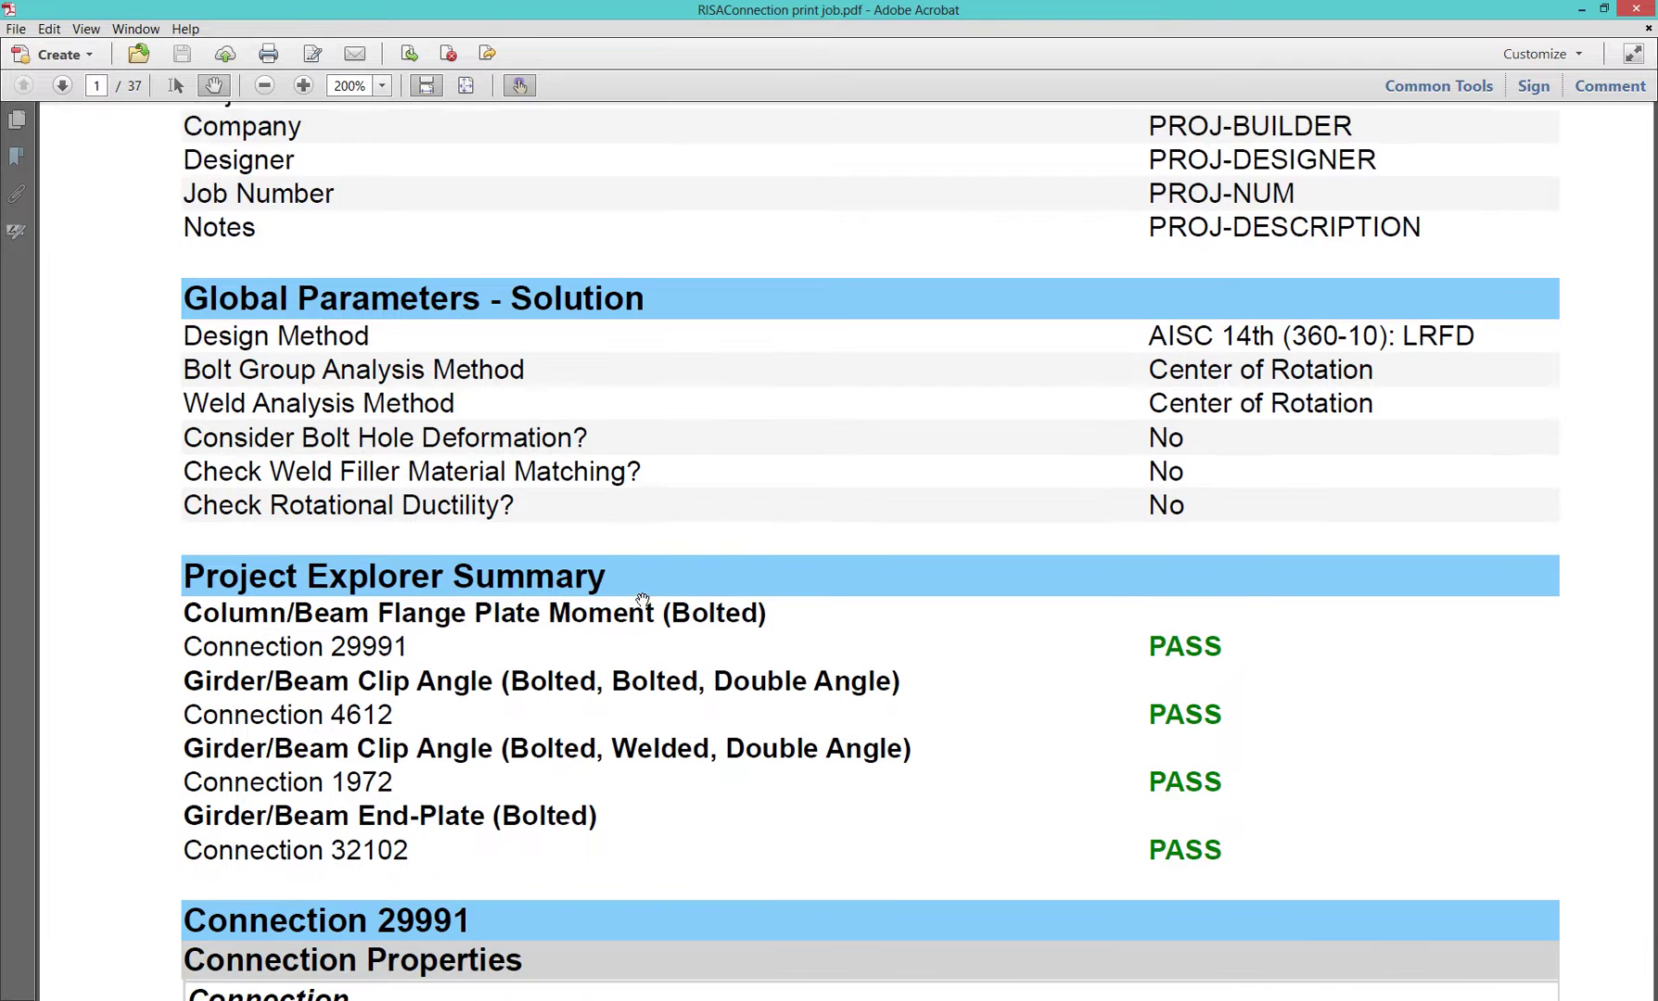
pyautogui.scroll(-5, 642, 600)
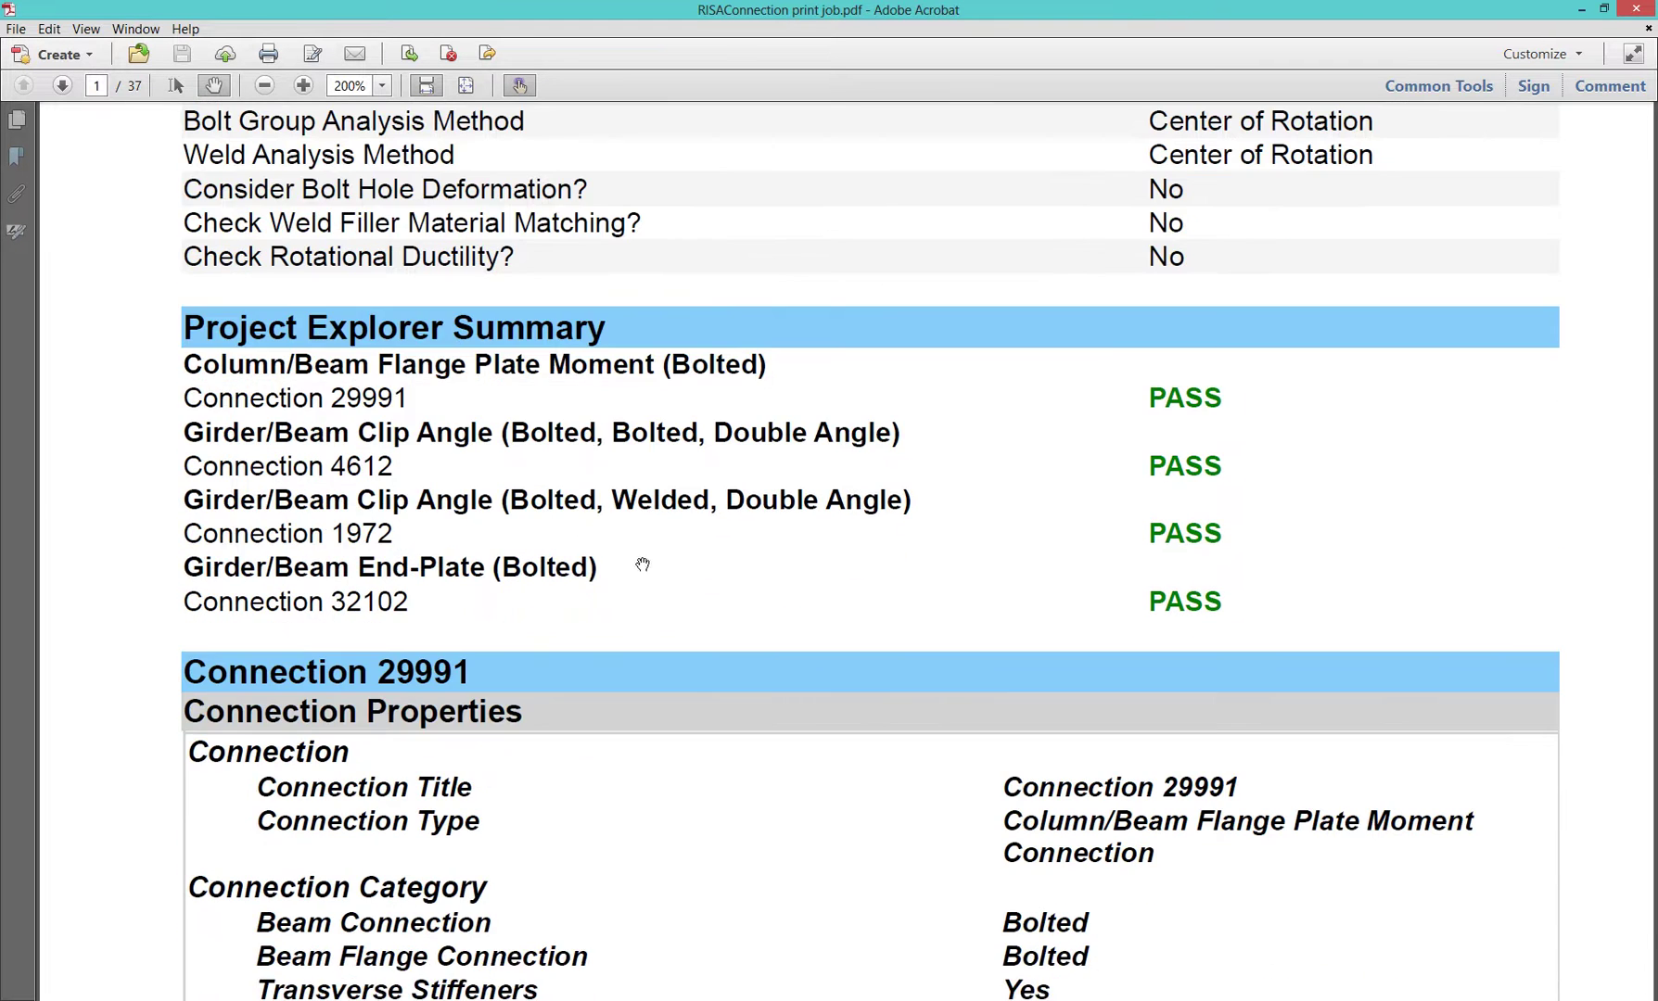
pyautogui.scroll(-5, 792, 688)
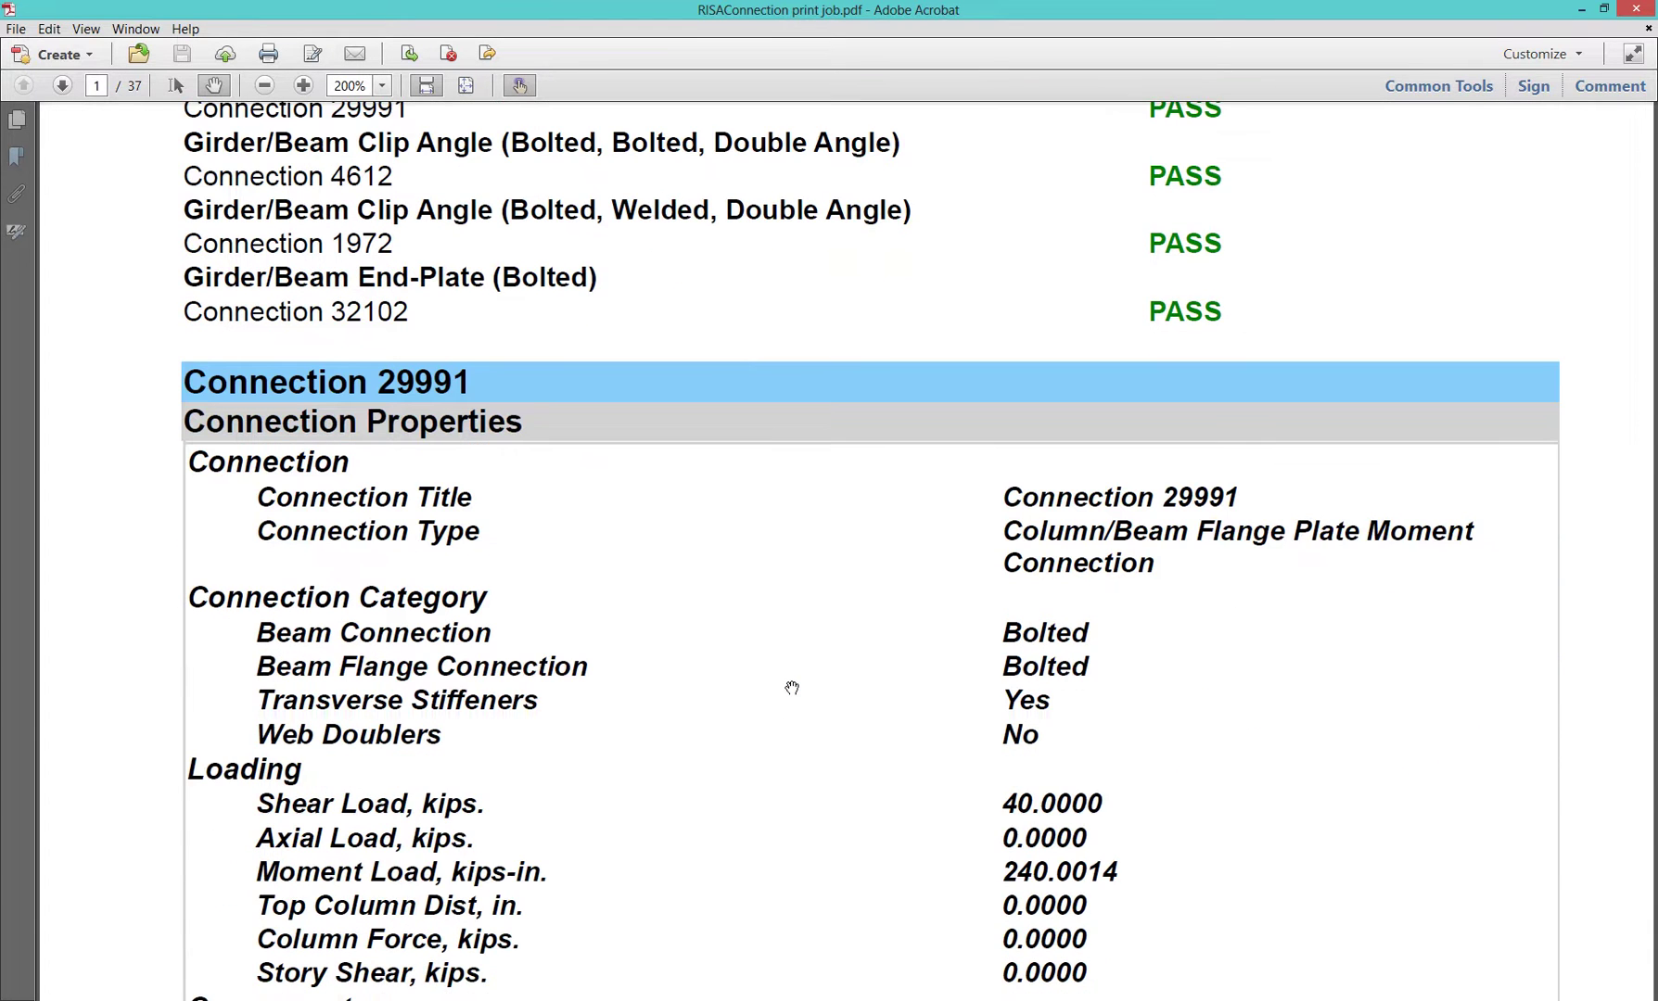
pyautogui.scroll(-2, 792, 688)
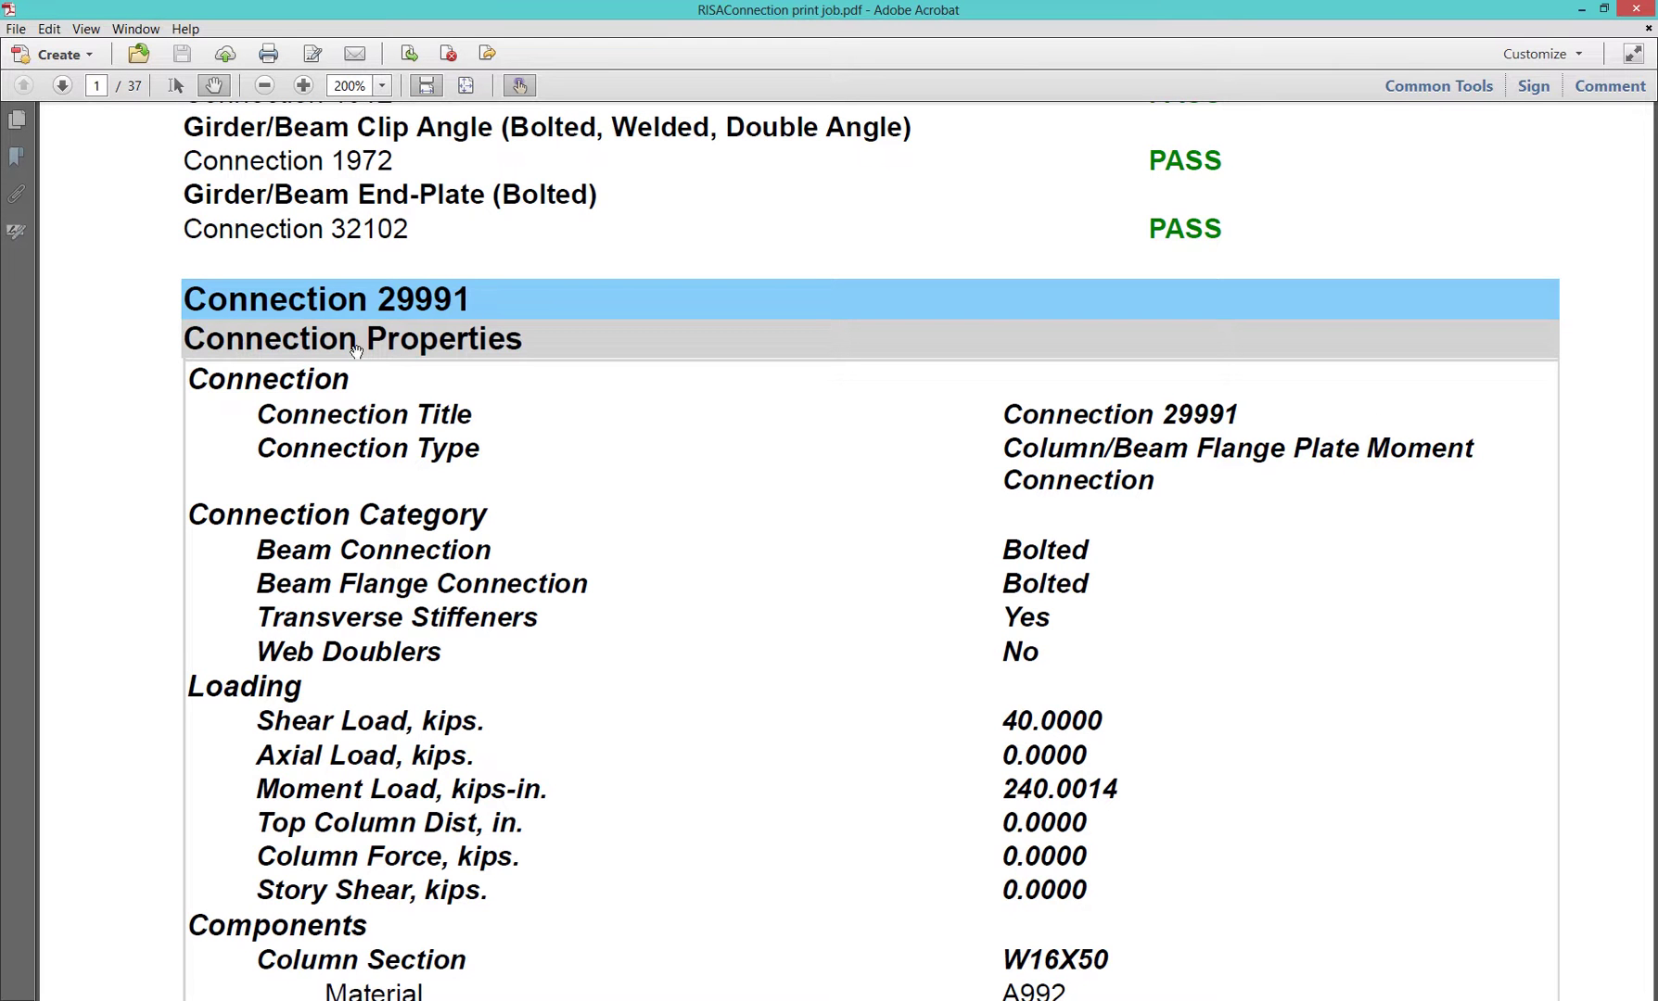
pyautogui.scroll(-3, 620, 694)
pyautogui.scroll(-9, 622, 695)
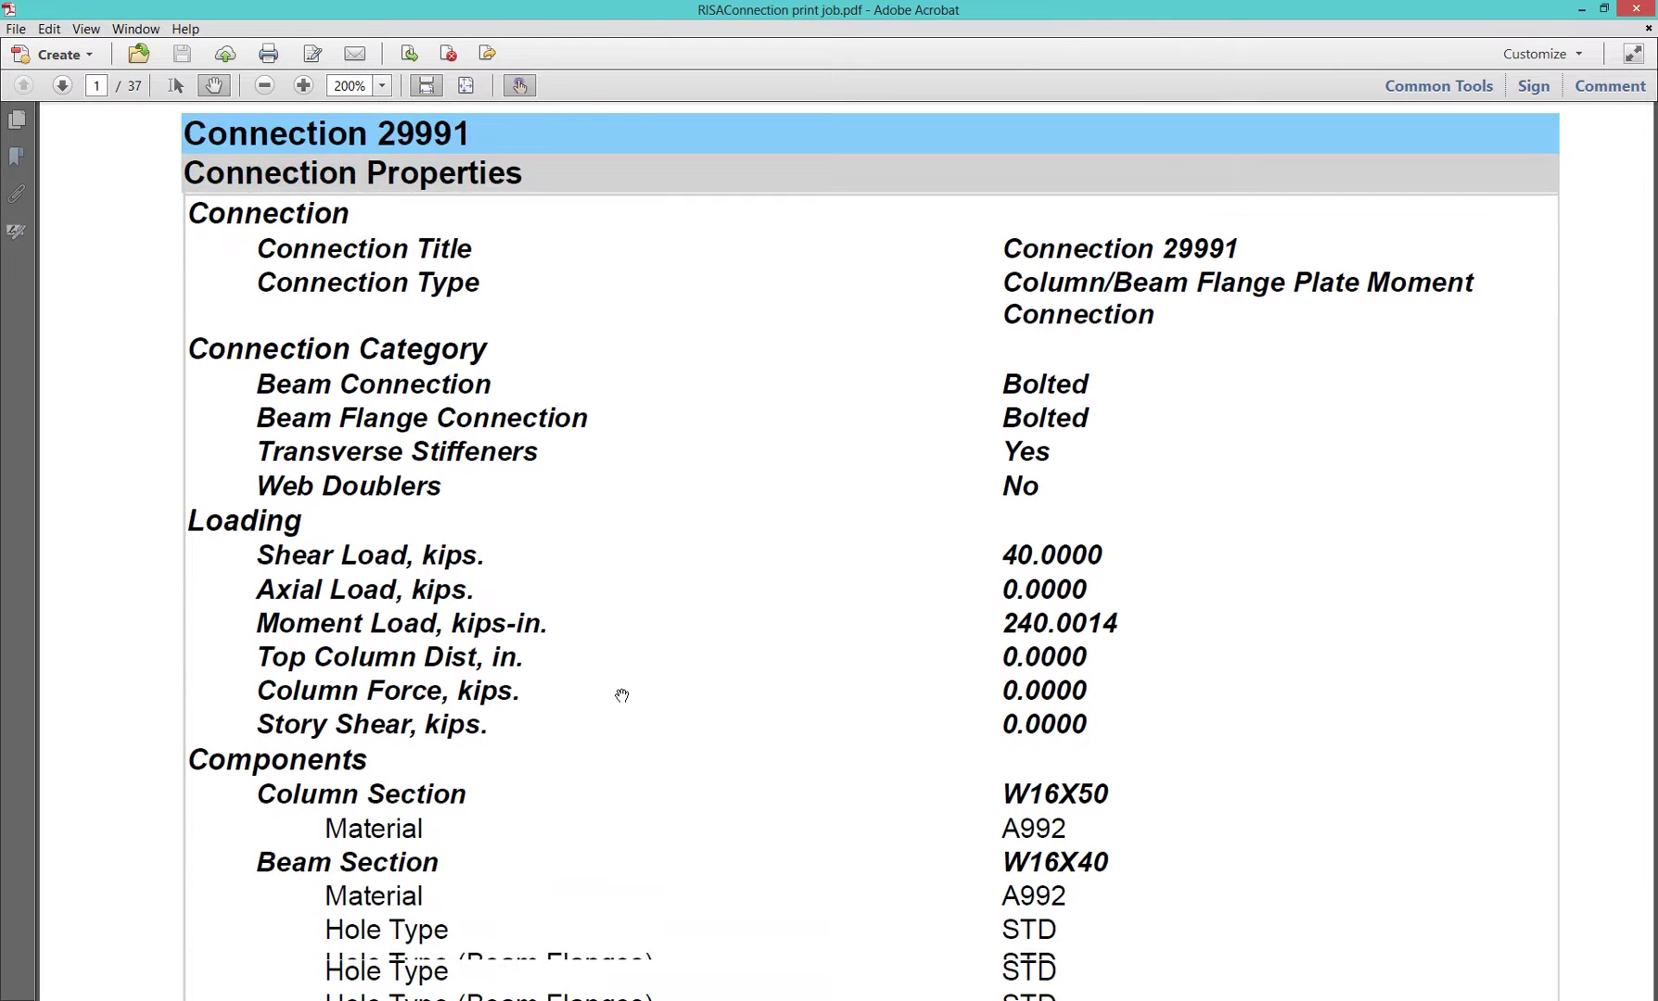
pyautogui.scroll(-19, 621, 695)
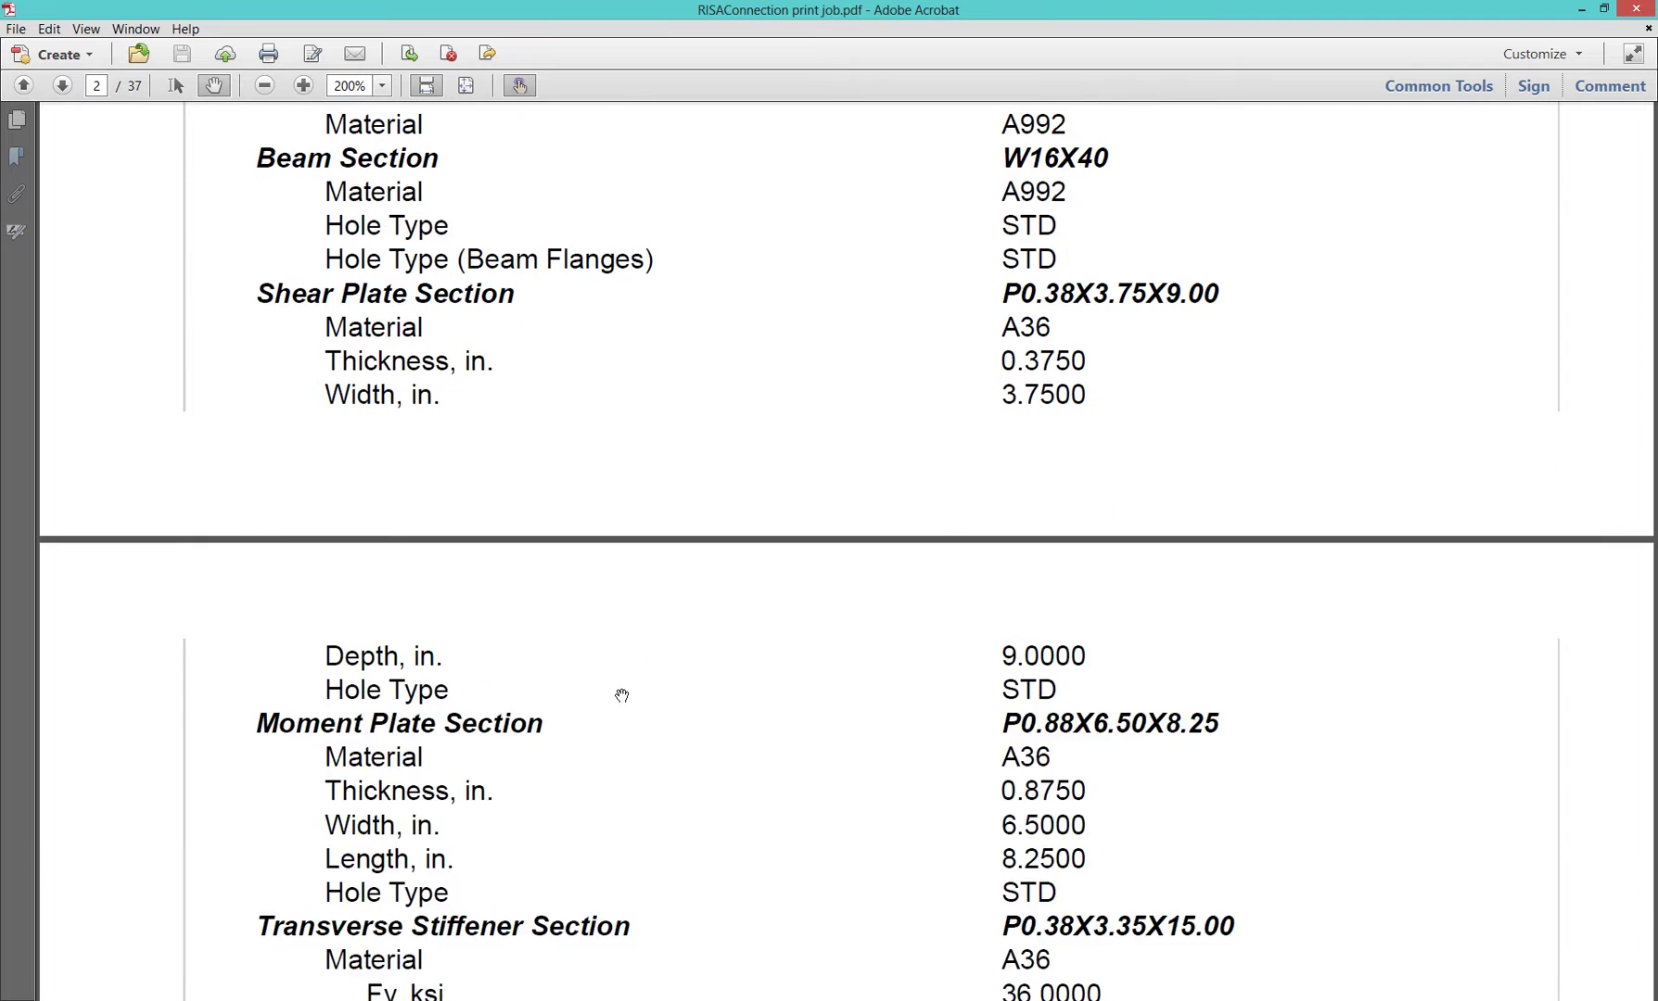
pyautogui.scroll(-9, 621, 695)
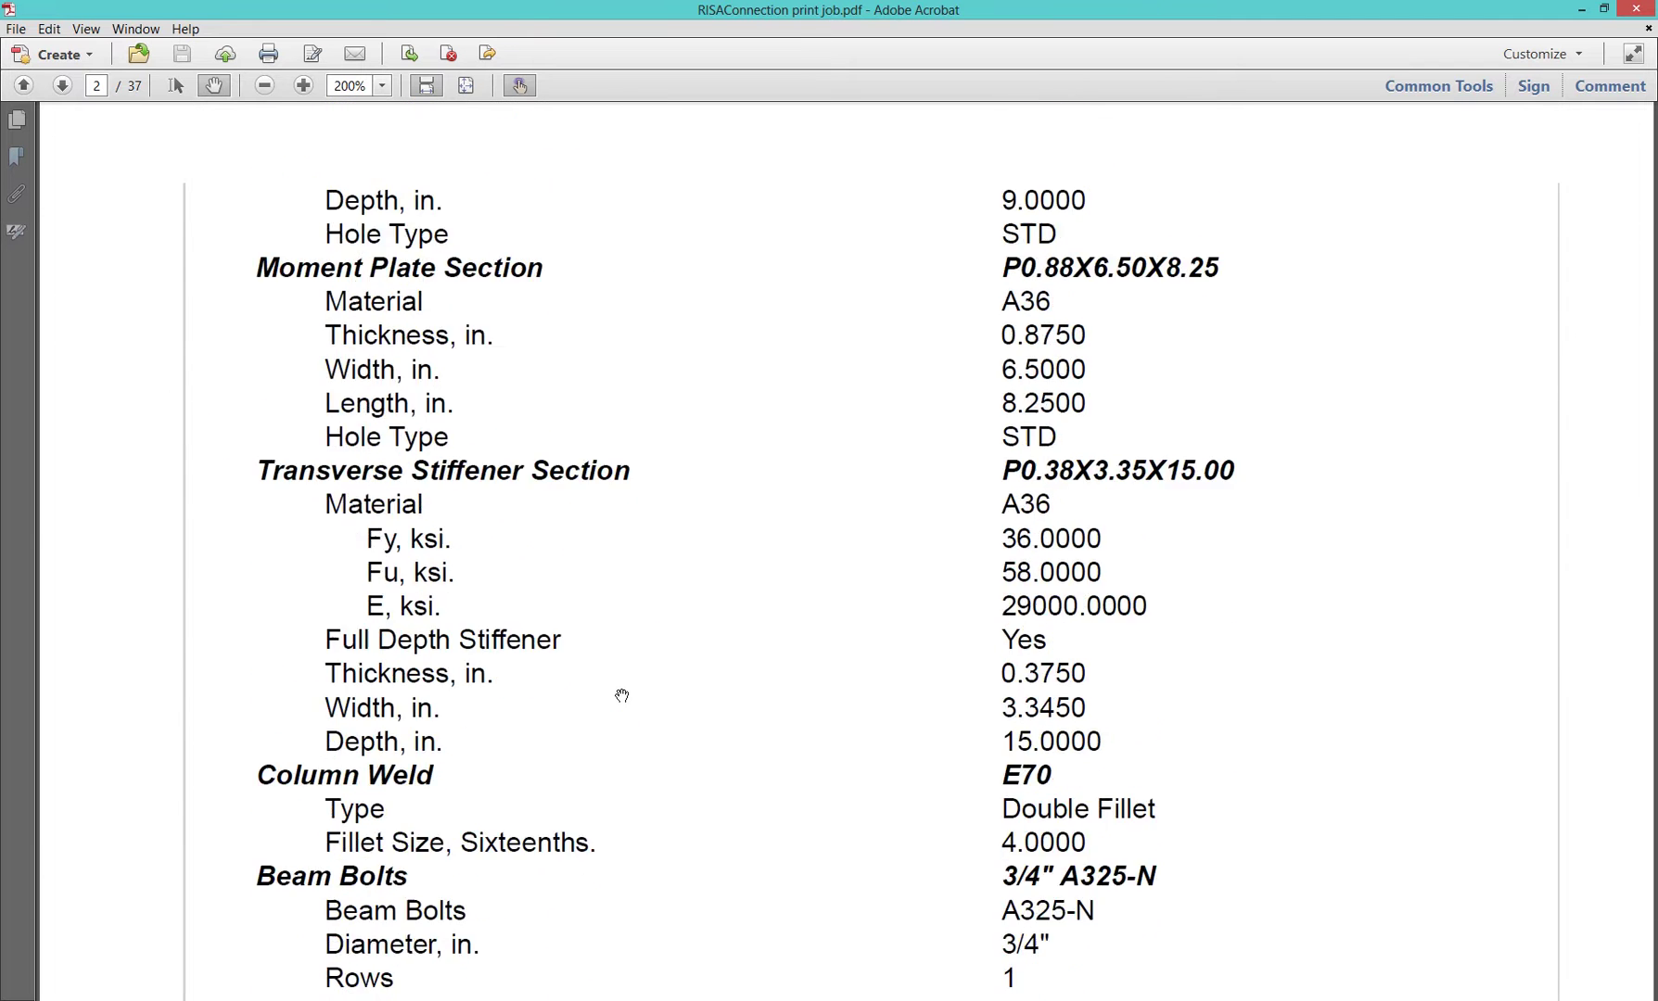
pyautogui.scroll(-16, 621, 695)
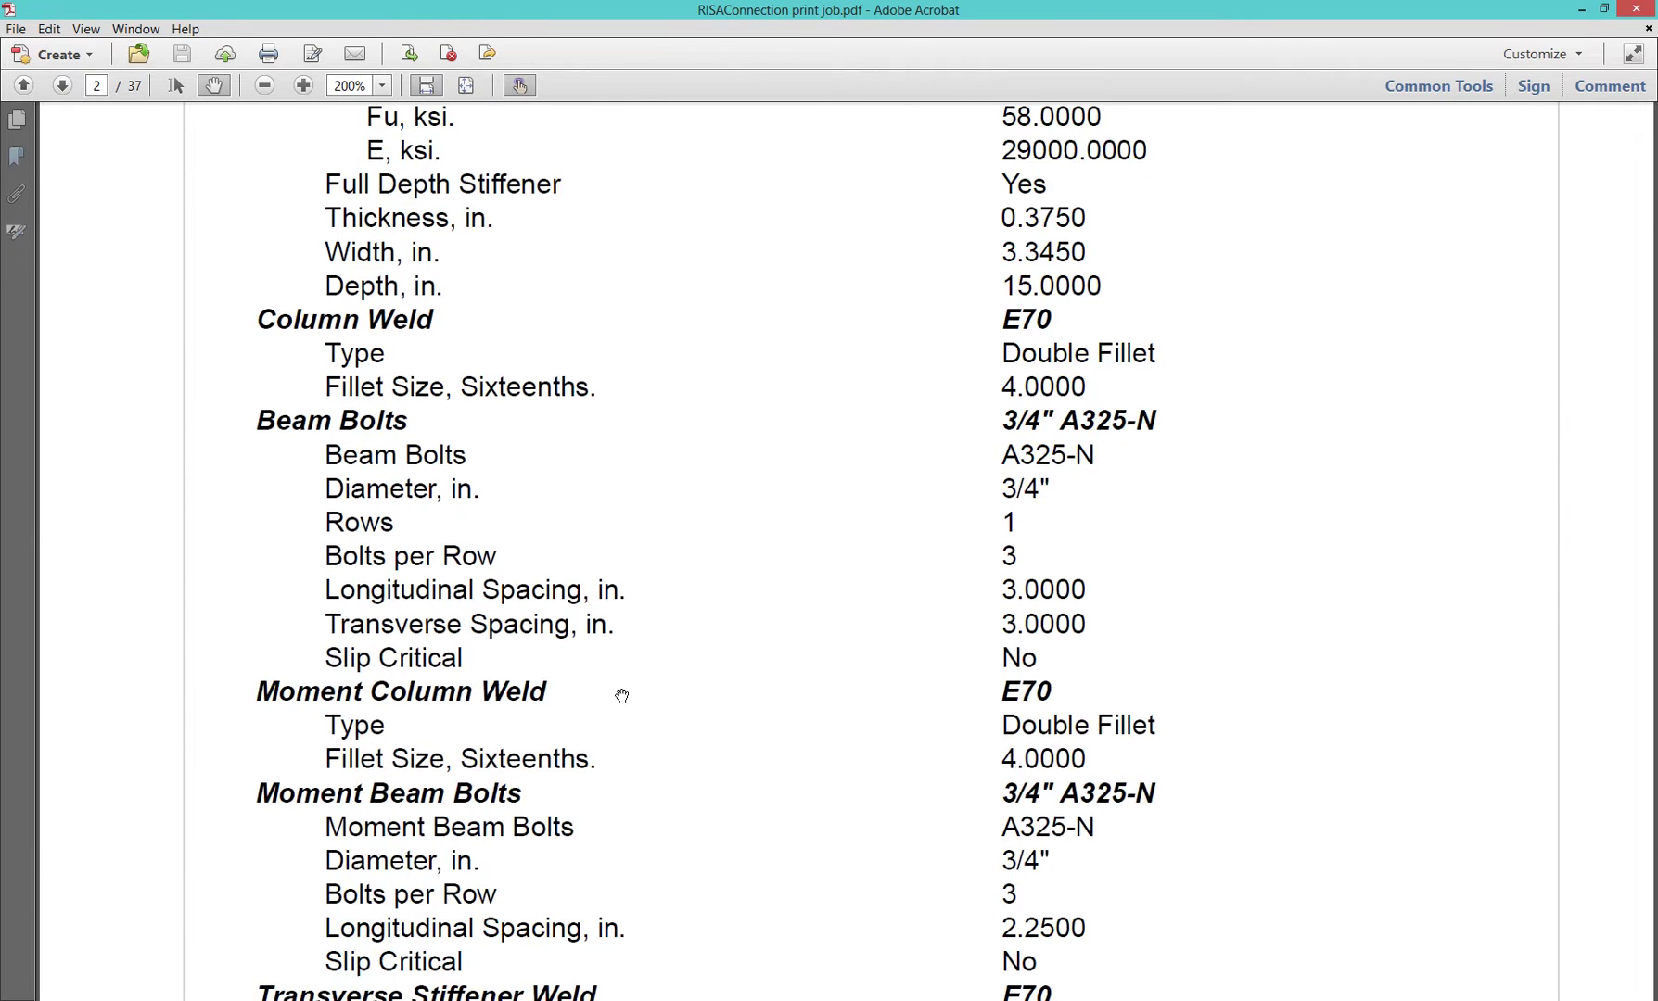
pyautogui.scroll(-20, 621, 695)
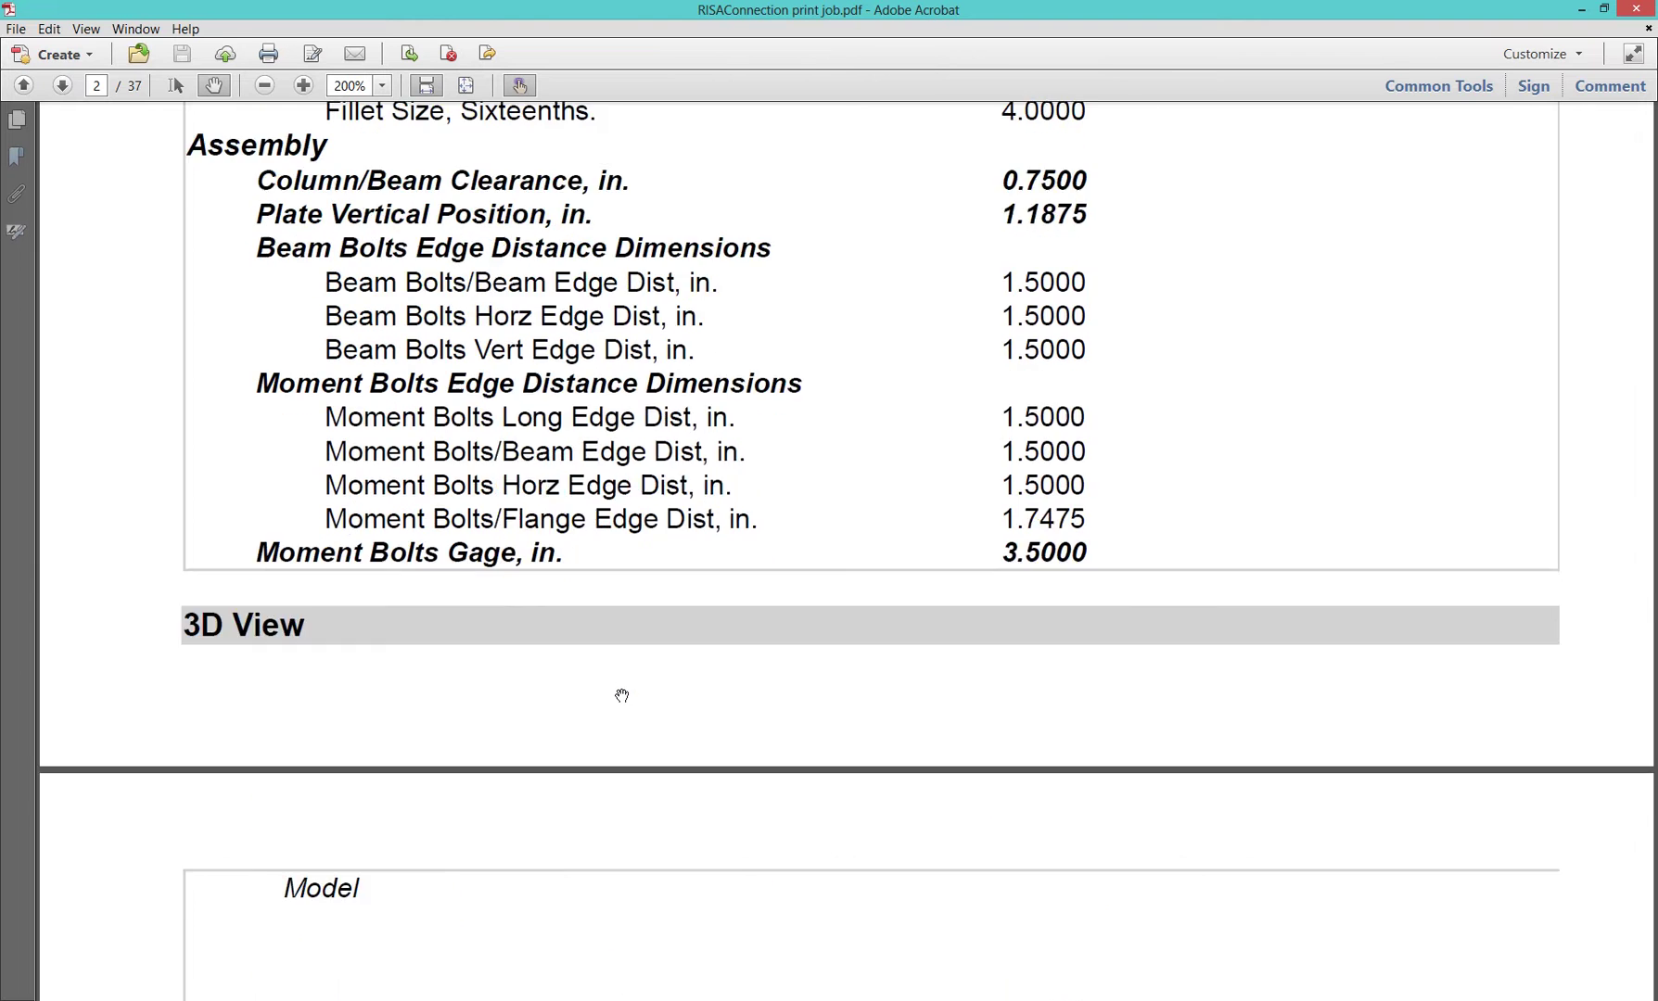
# Examine the 3D view and the side, front and top 2D views of Connection 29991 in the PDF report
pyautogui.scroll(-2, 622, 696)
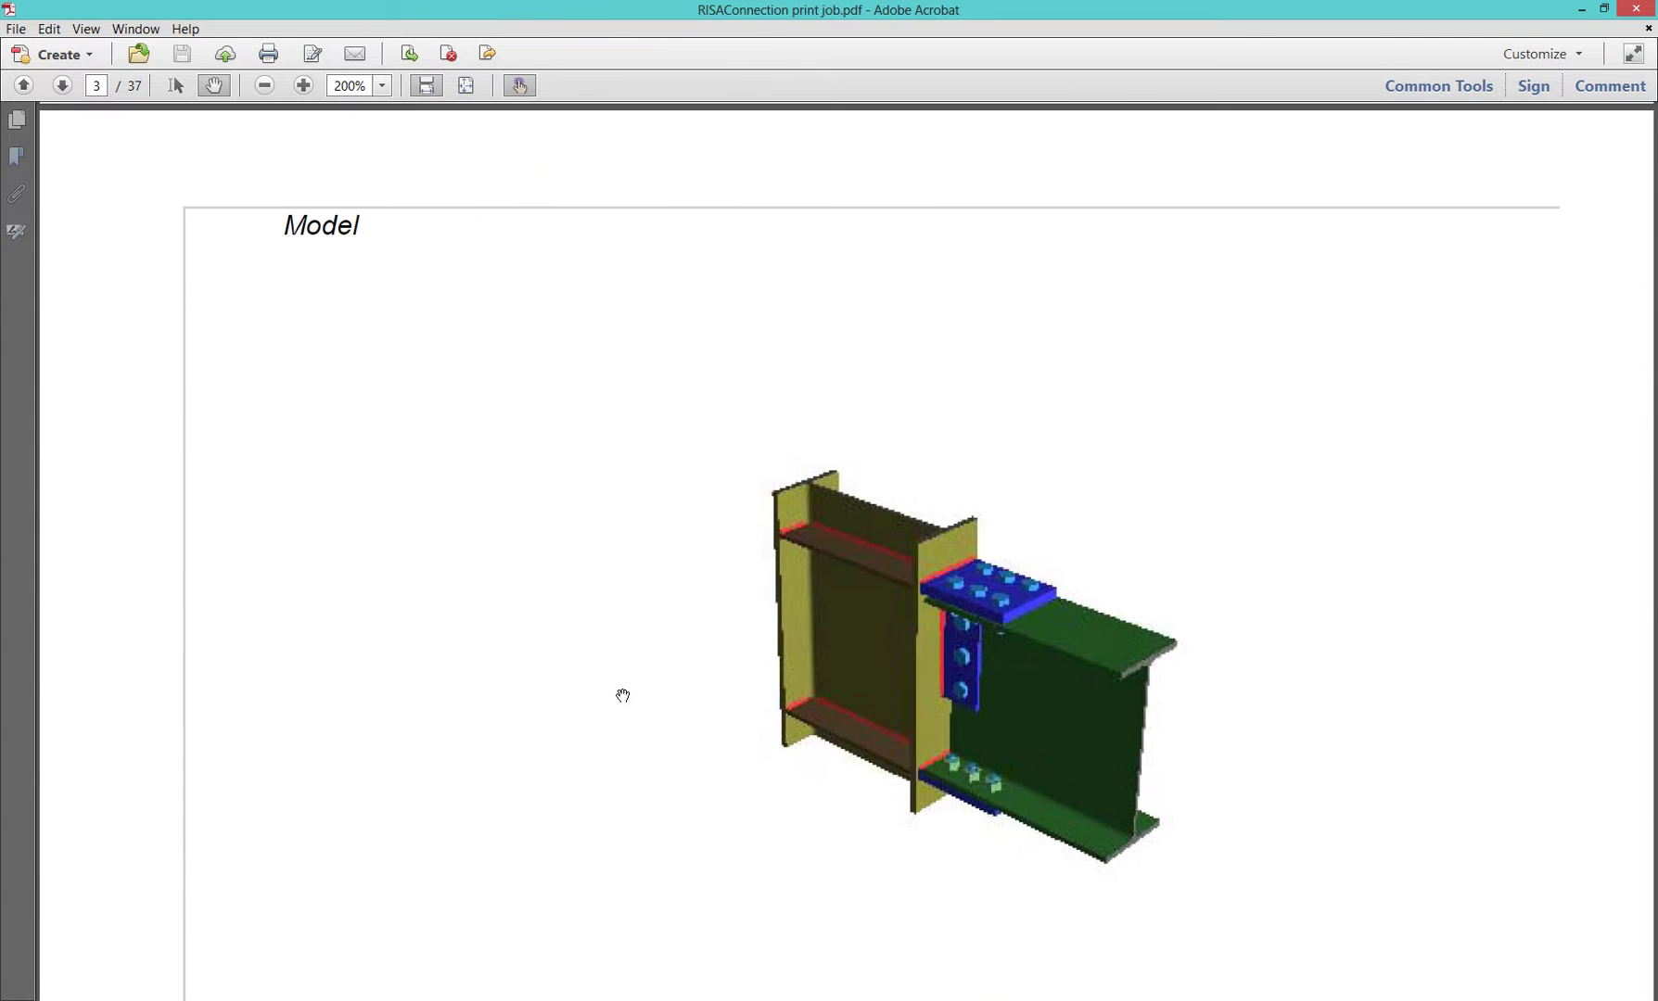
pyautogui.scroll(-11, 622, 695)
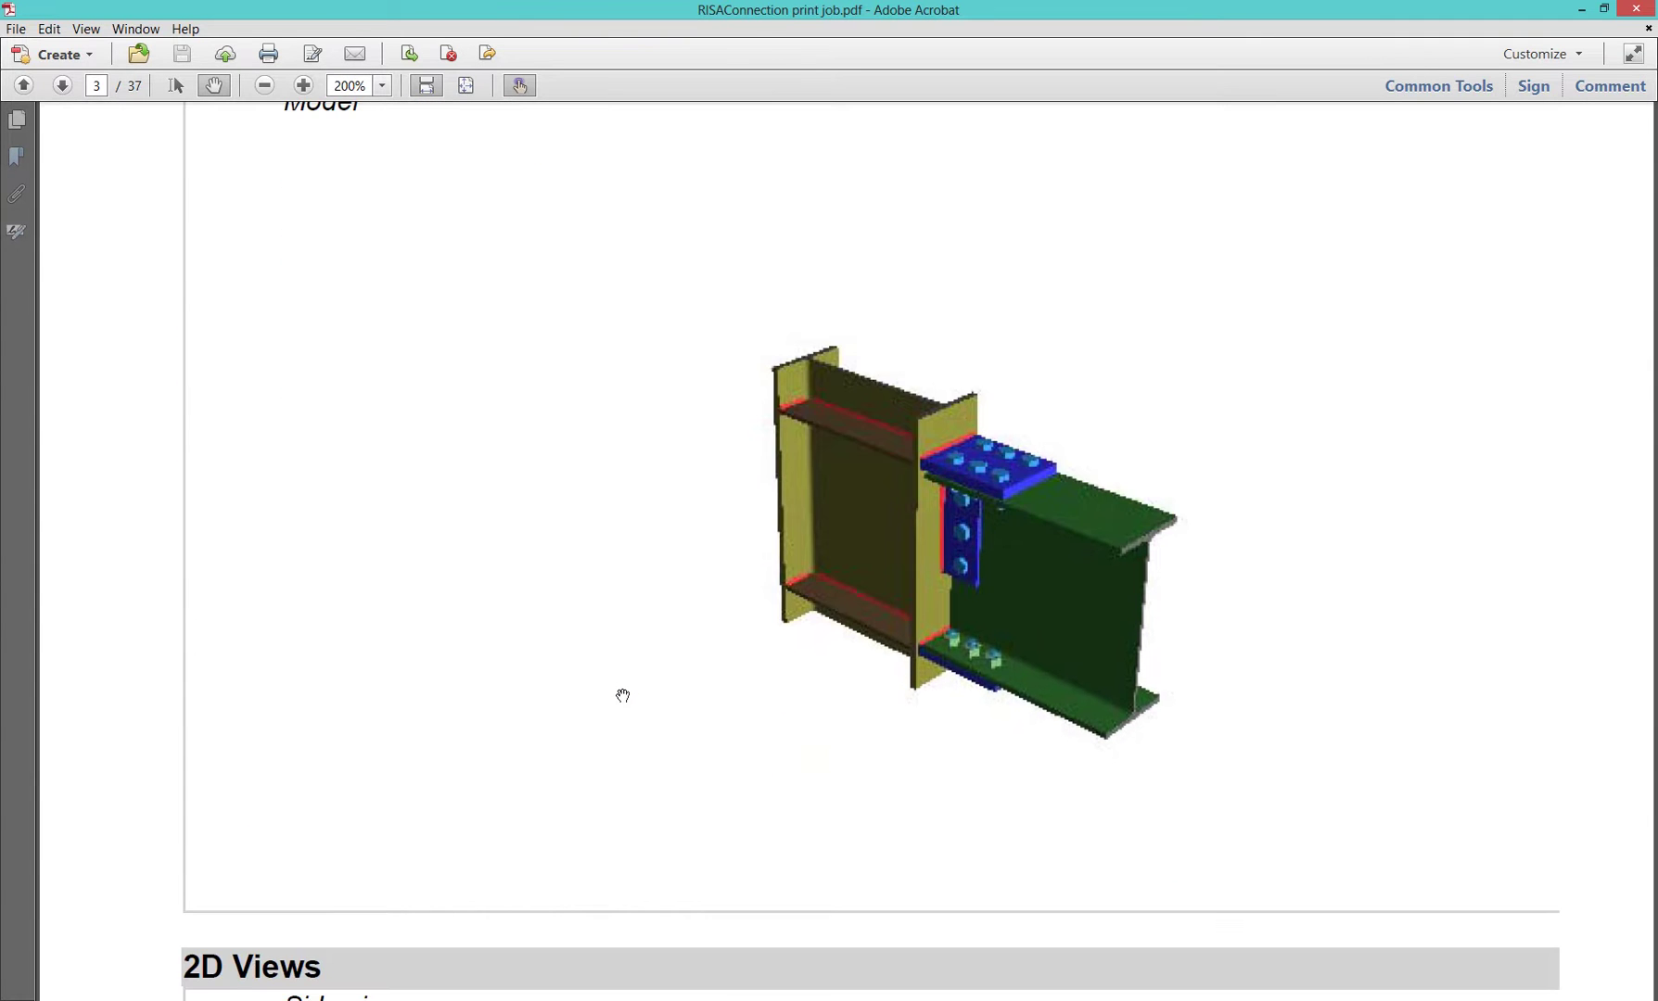
pyautogui.scroll(-12, 622, 695)
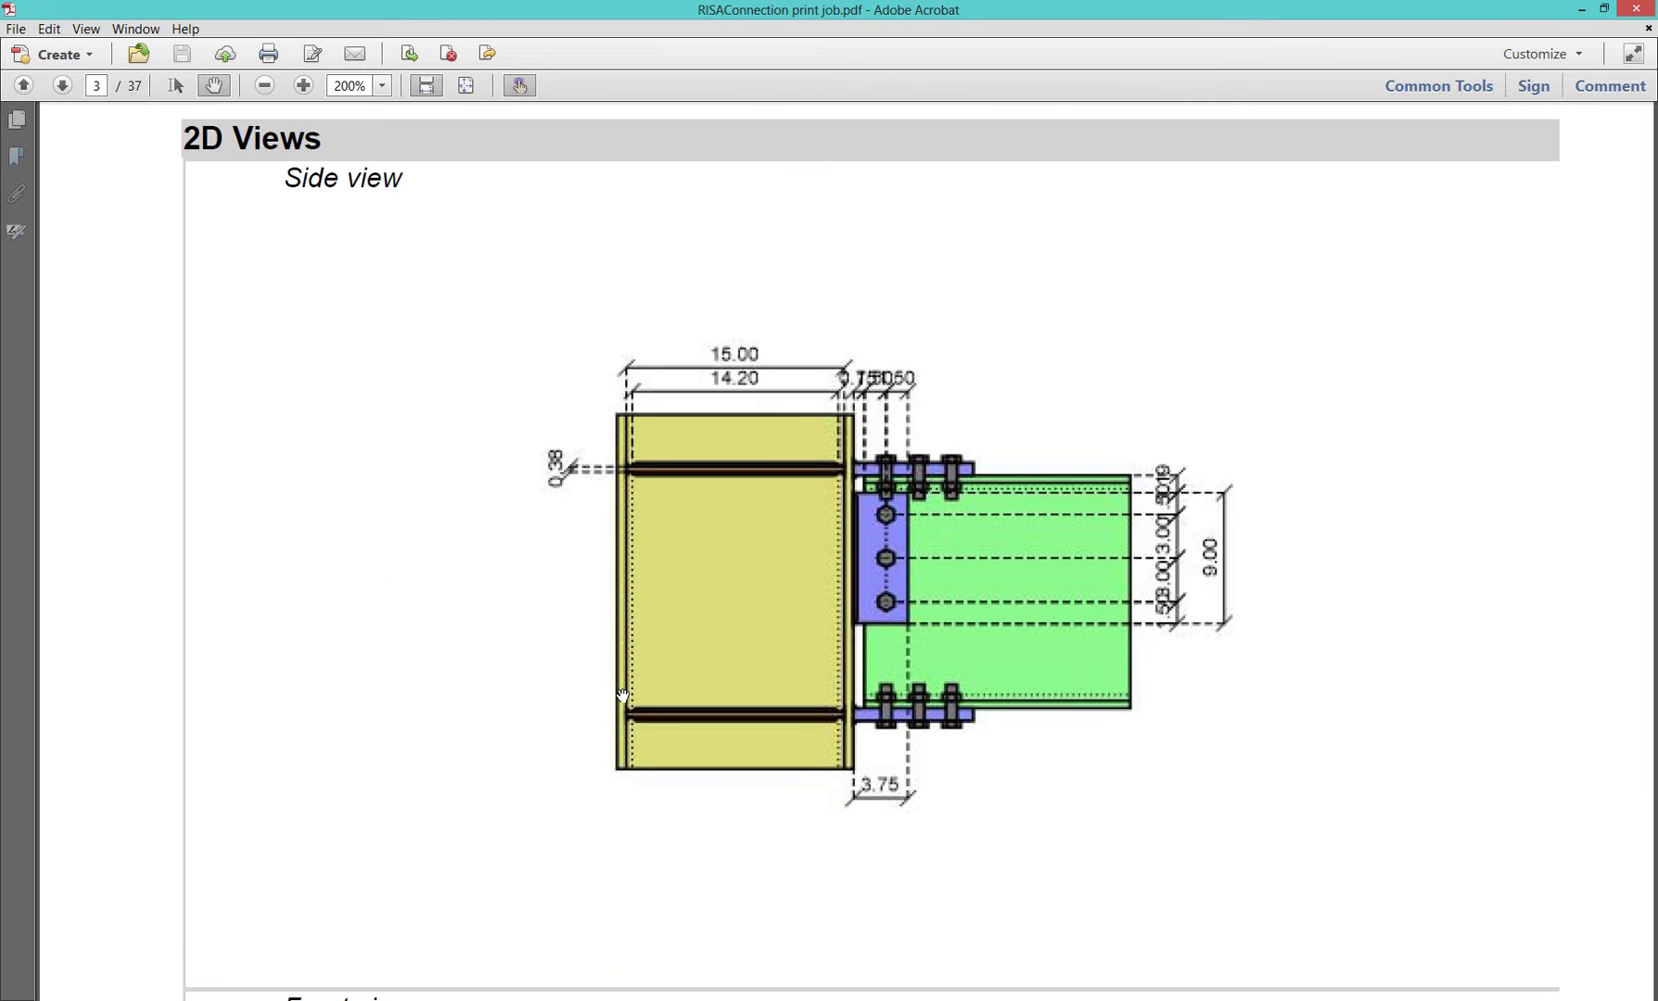
pyautogui.scroll(-12, 622, 695)
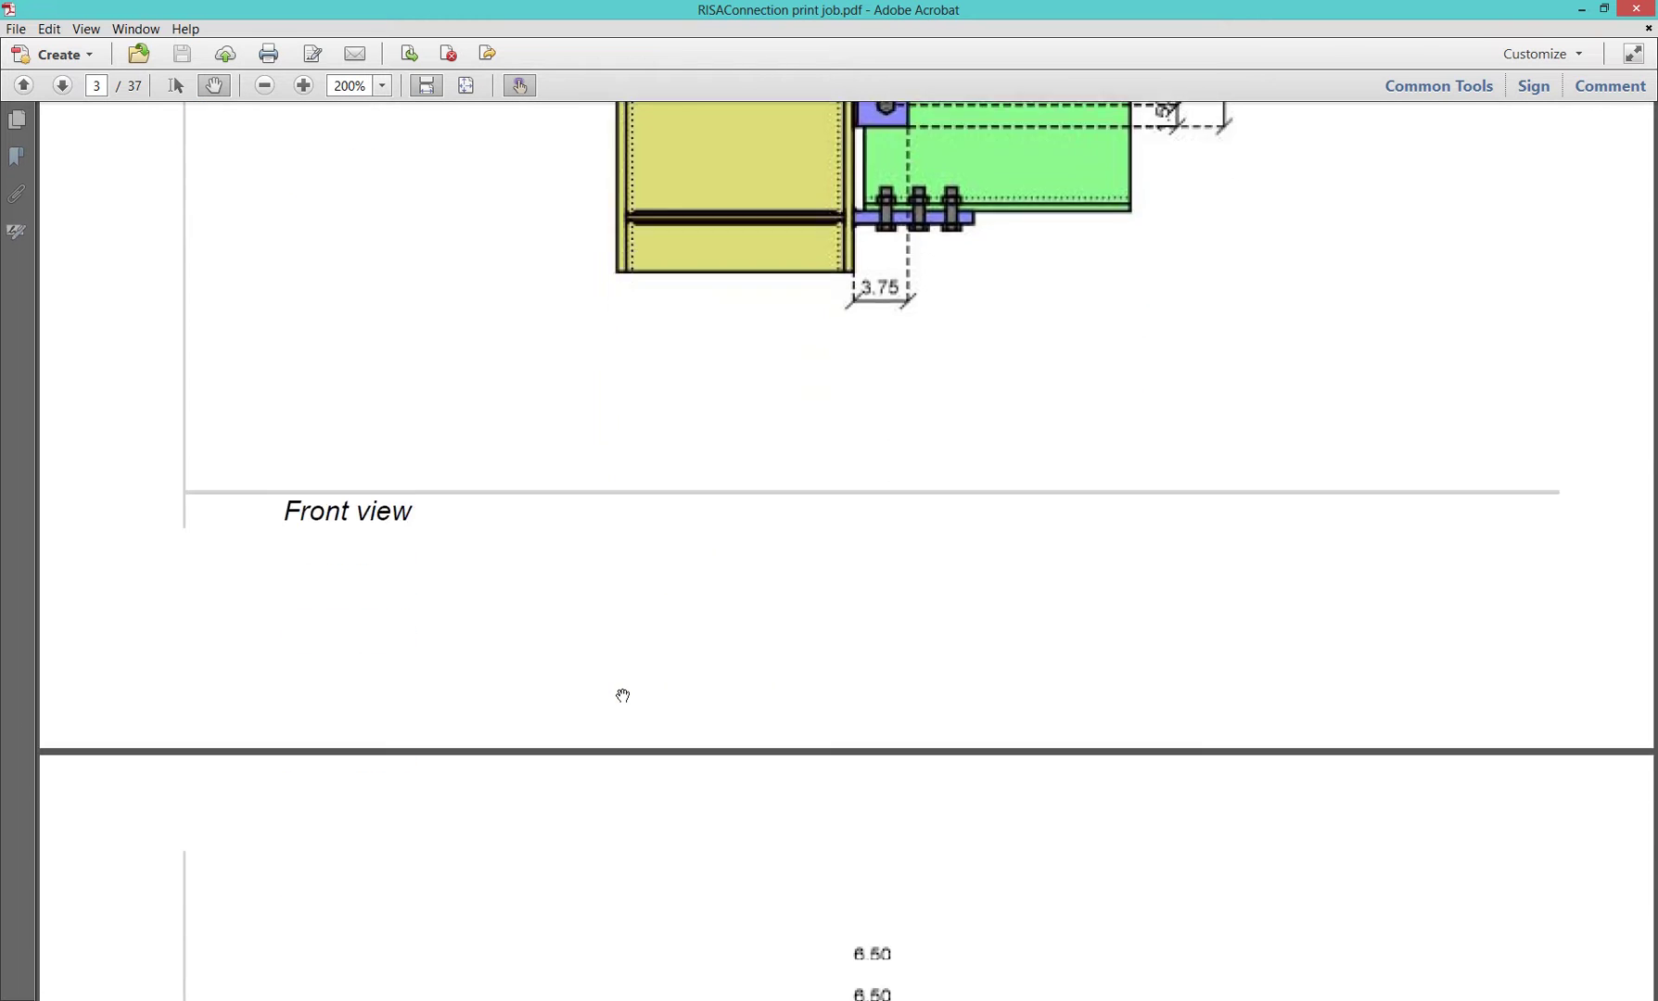
pyautogui.scroll(-20, 622, 695)
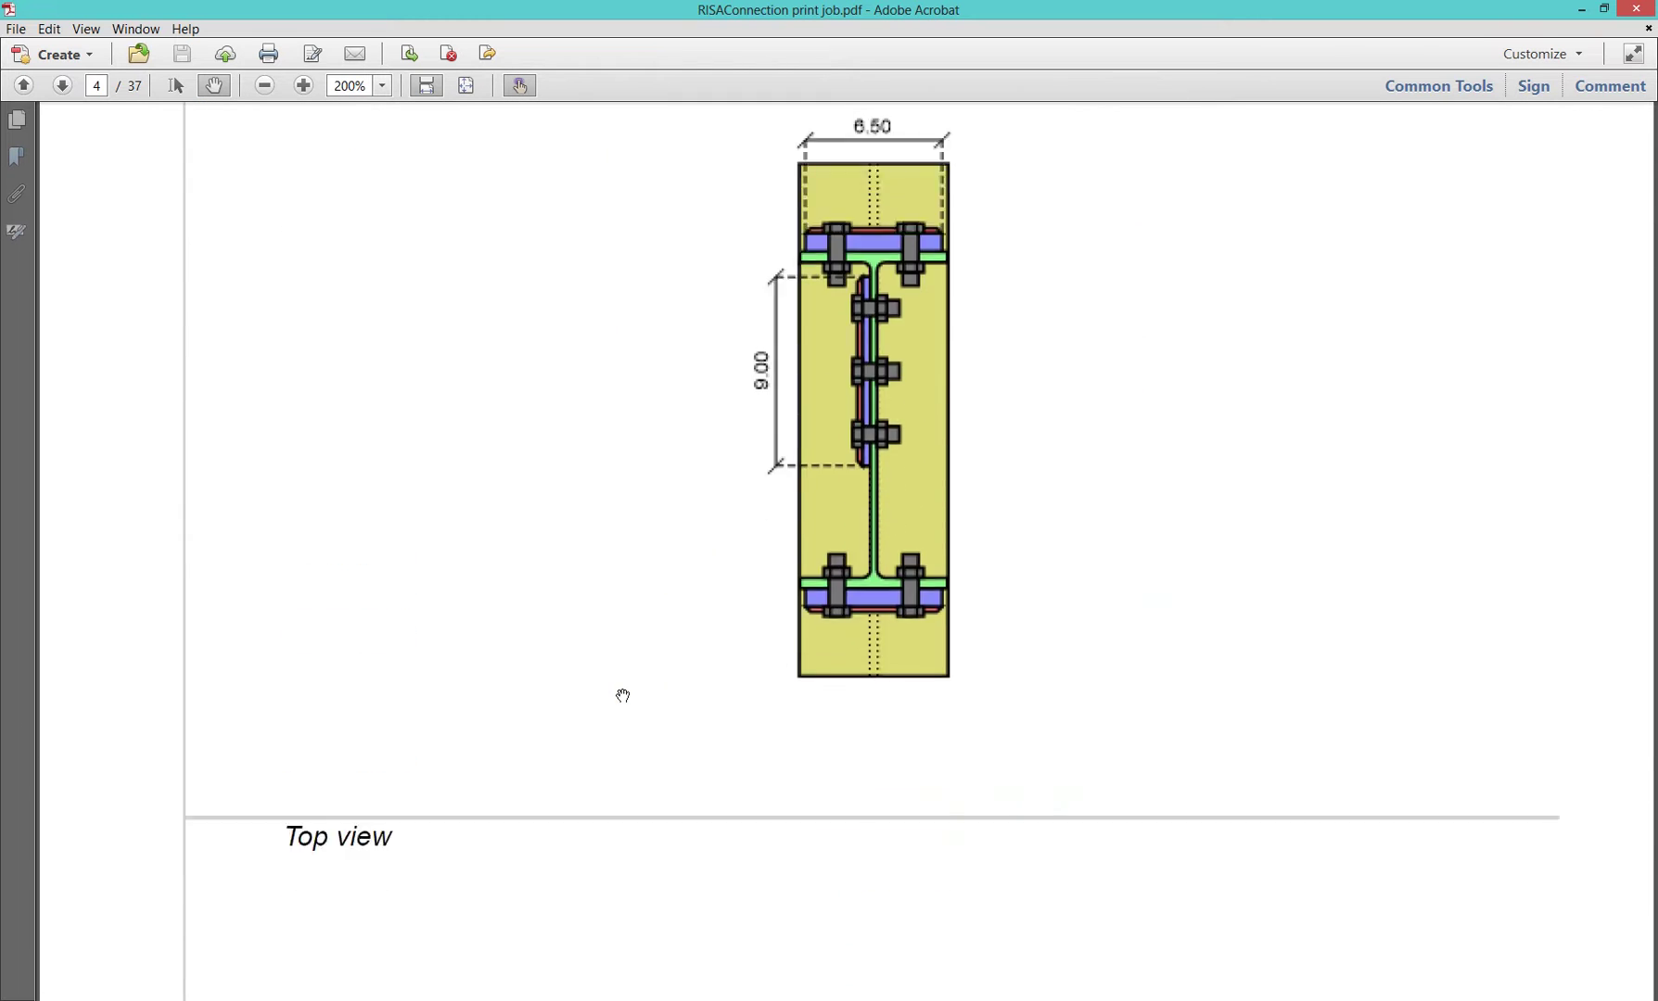
pyautogui.scroll(-18, 651, 714)
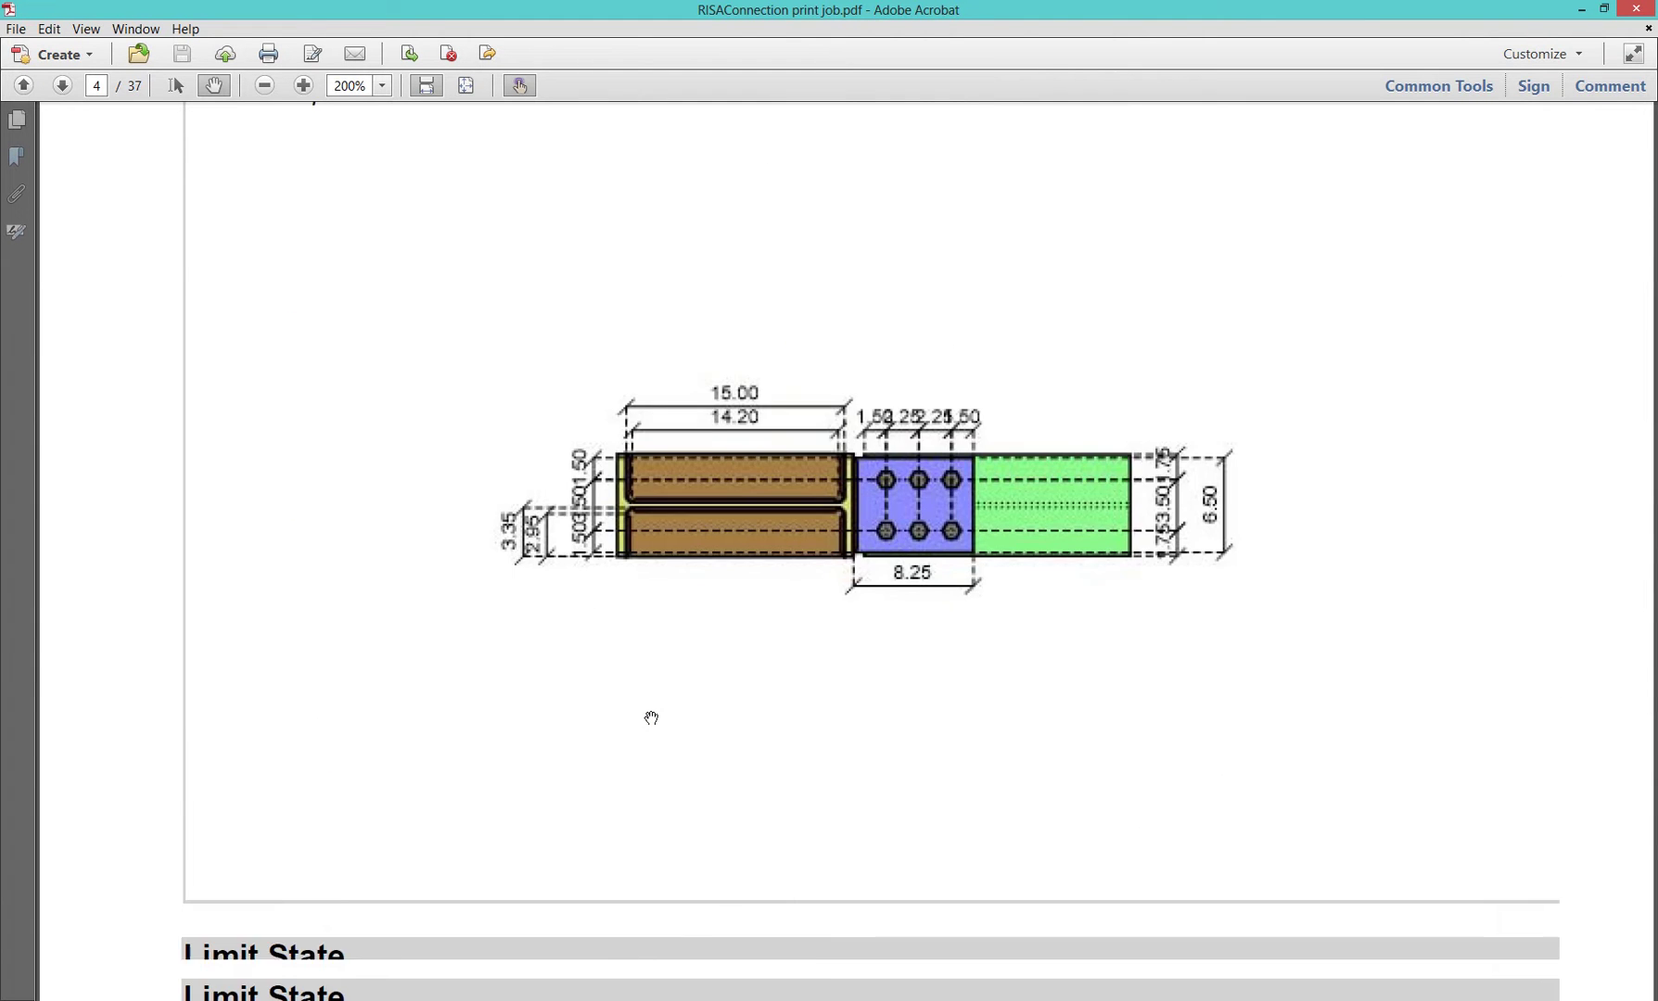
# Review the LRFD limit state results of Connection 29991 in the PDF report and switch back to RISAConnection
pyautogui.scroll(-20, 651, 718)
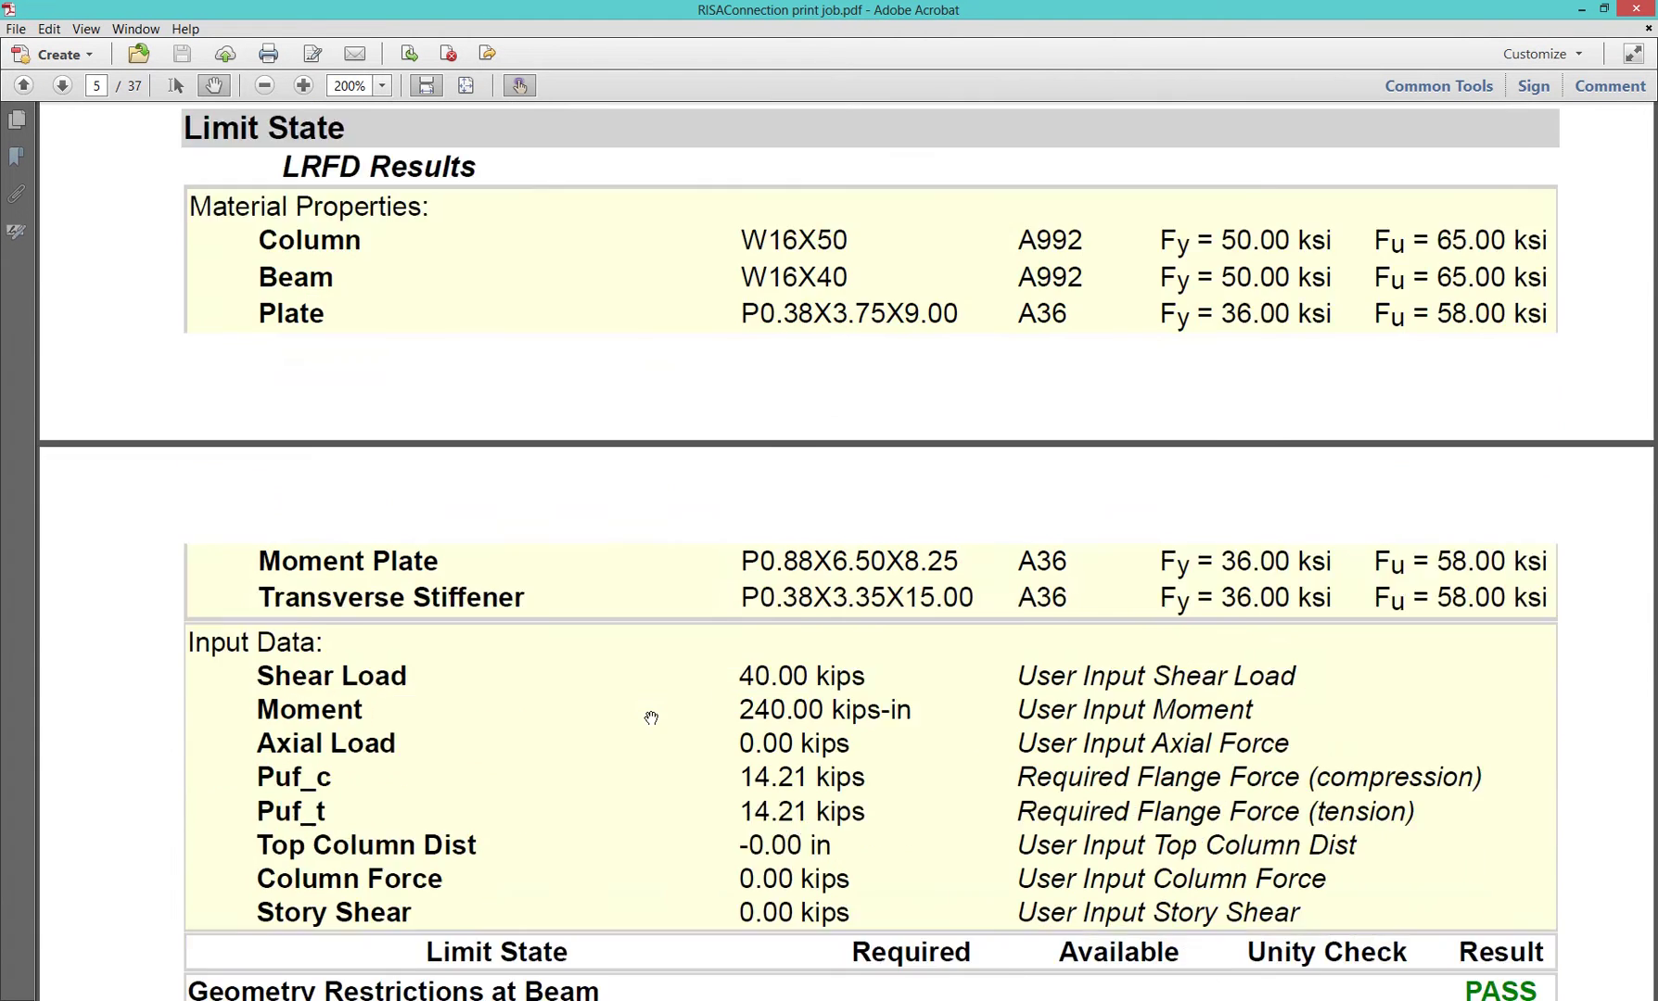
pyautogui.scroll(-11, 651, 718)
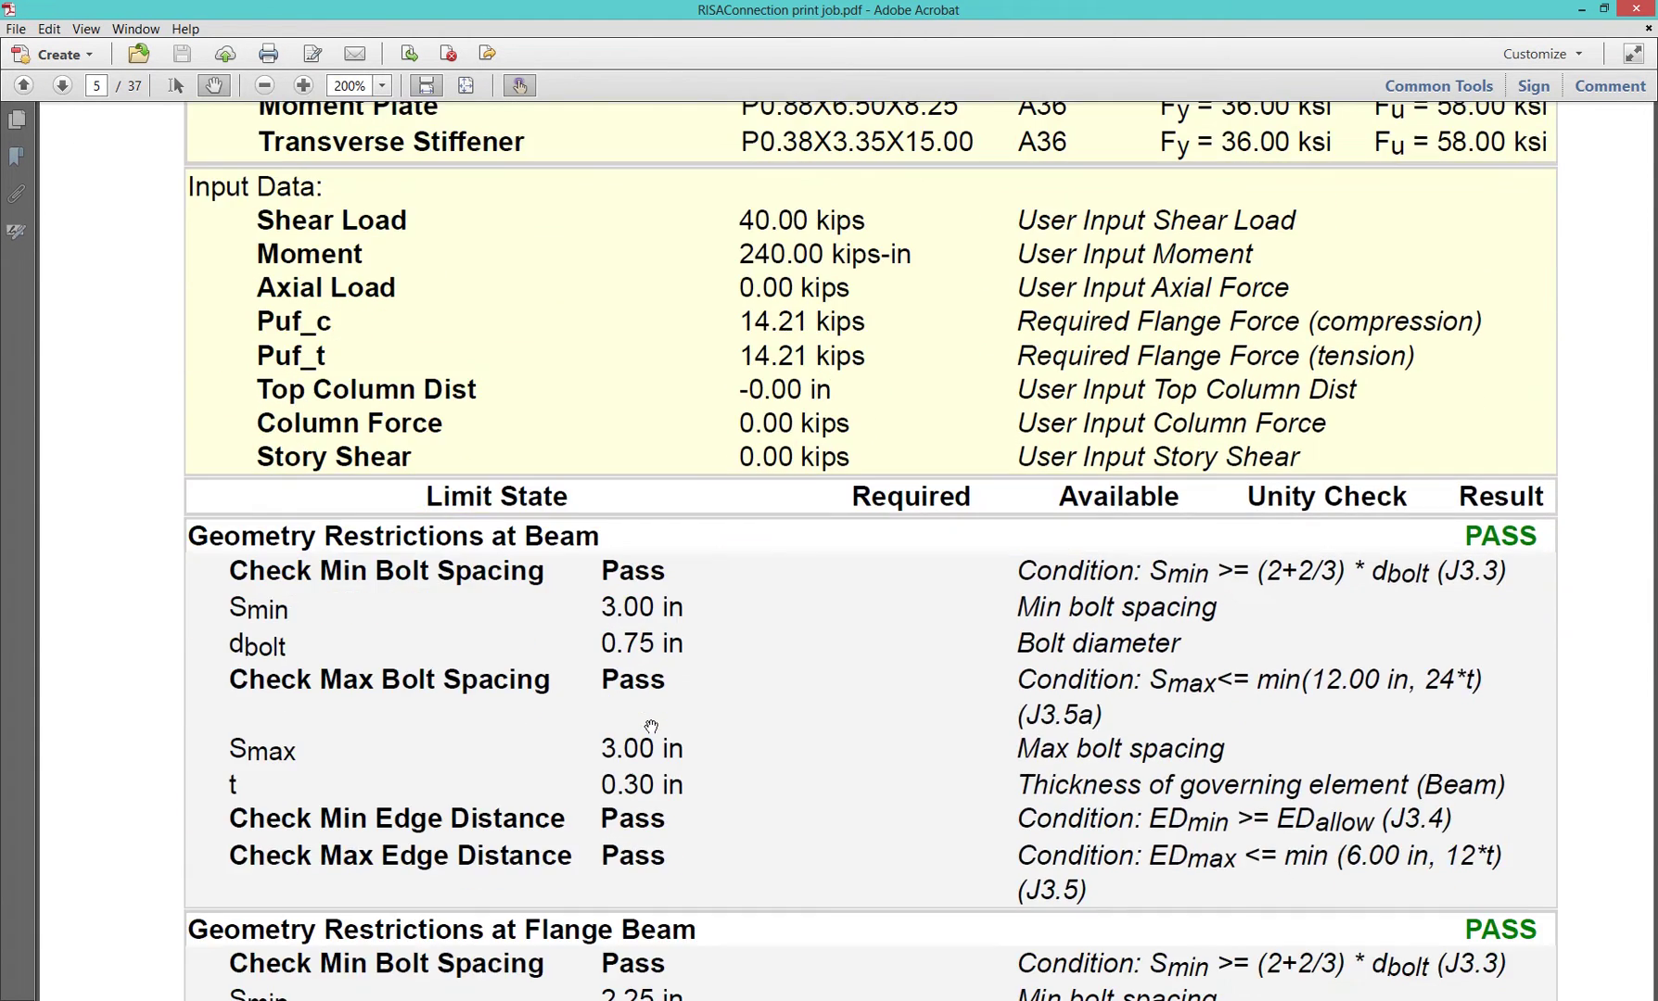
pyautogui.scroll(-7, 646, 751)
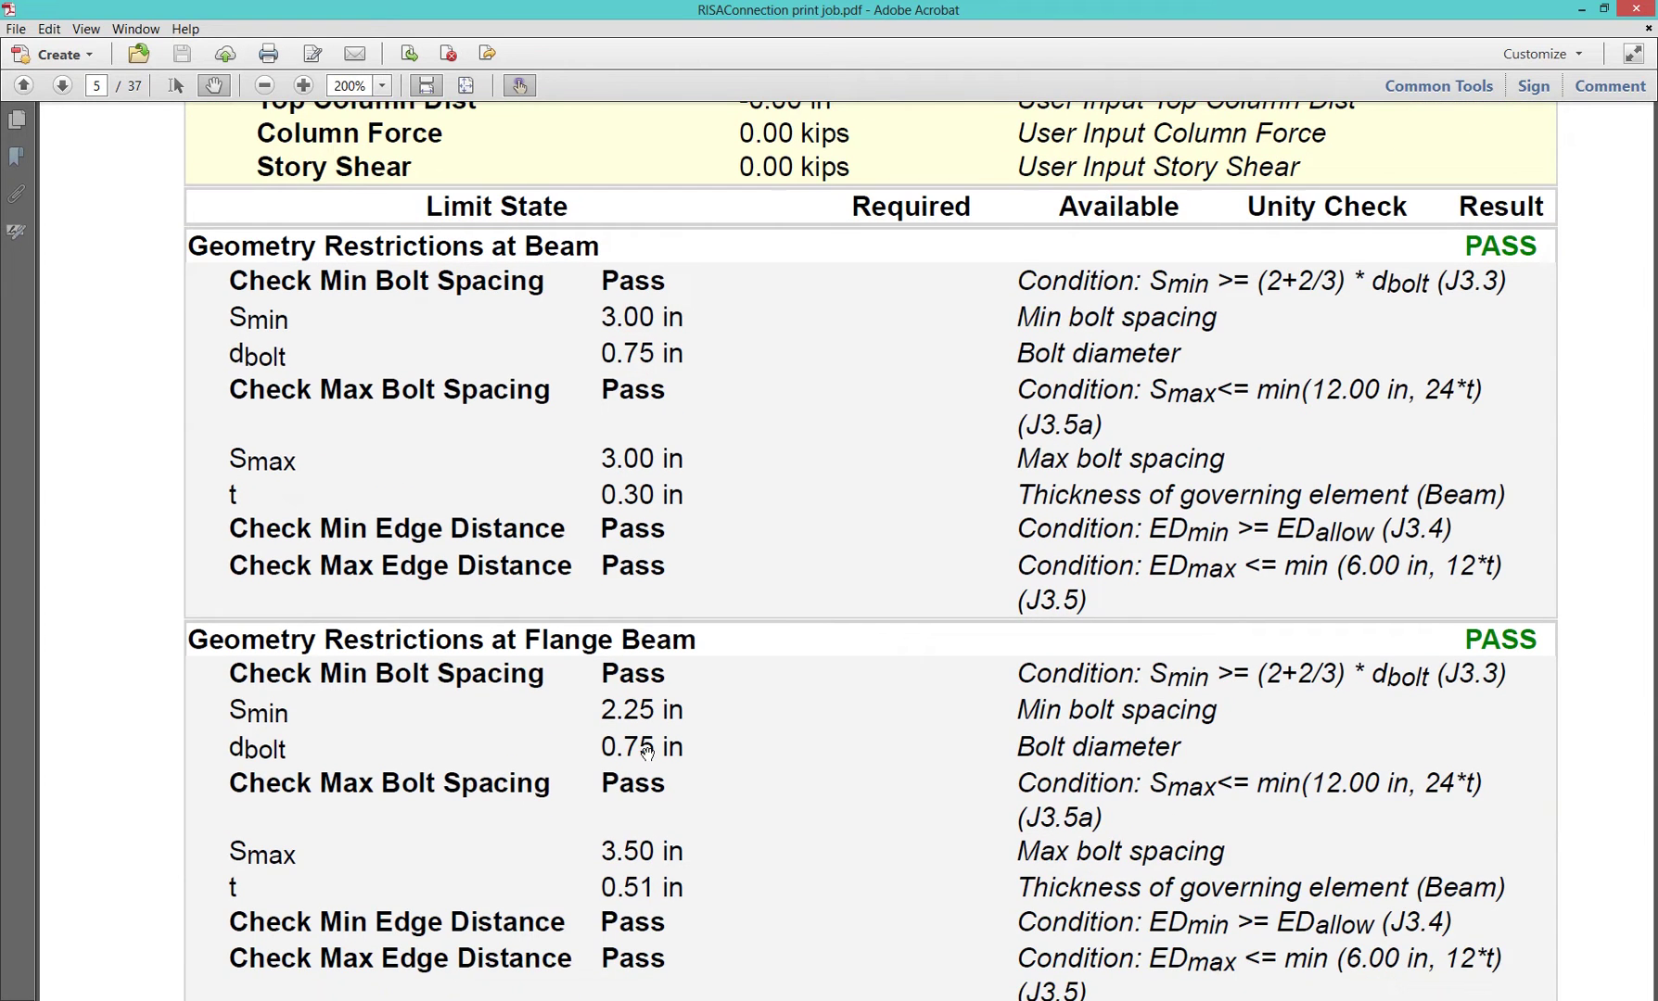
pyautogui.scroll(-10, 810, 697)
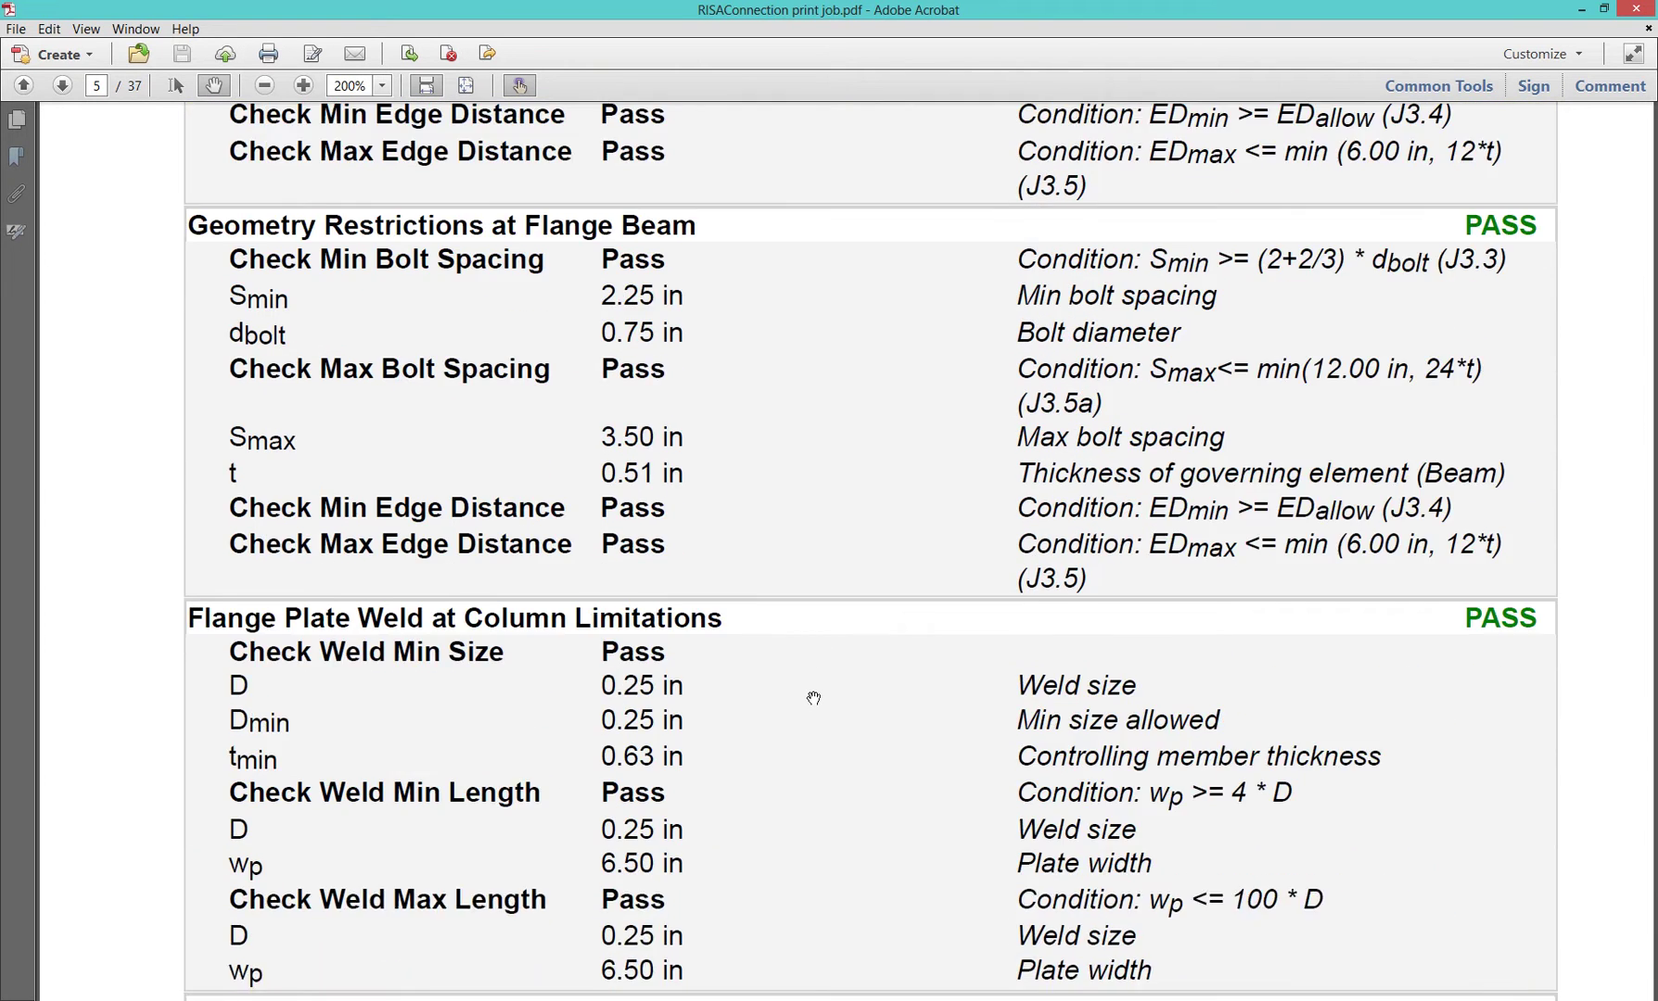
pyautogui.scroll(-3, 813, 697)
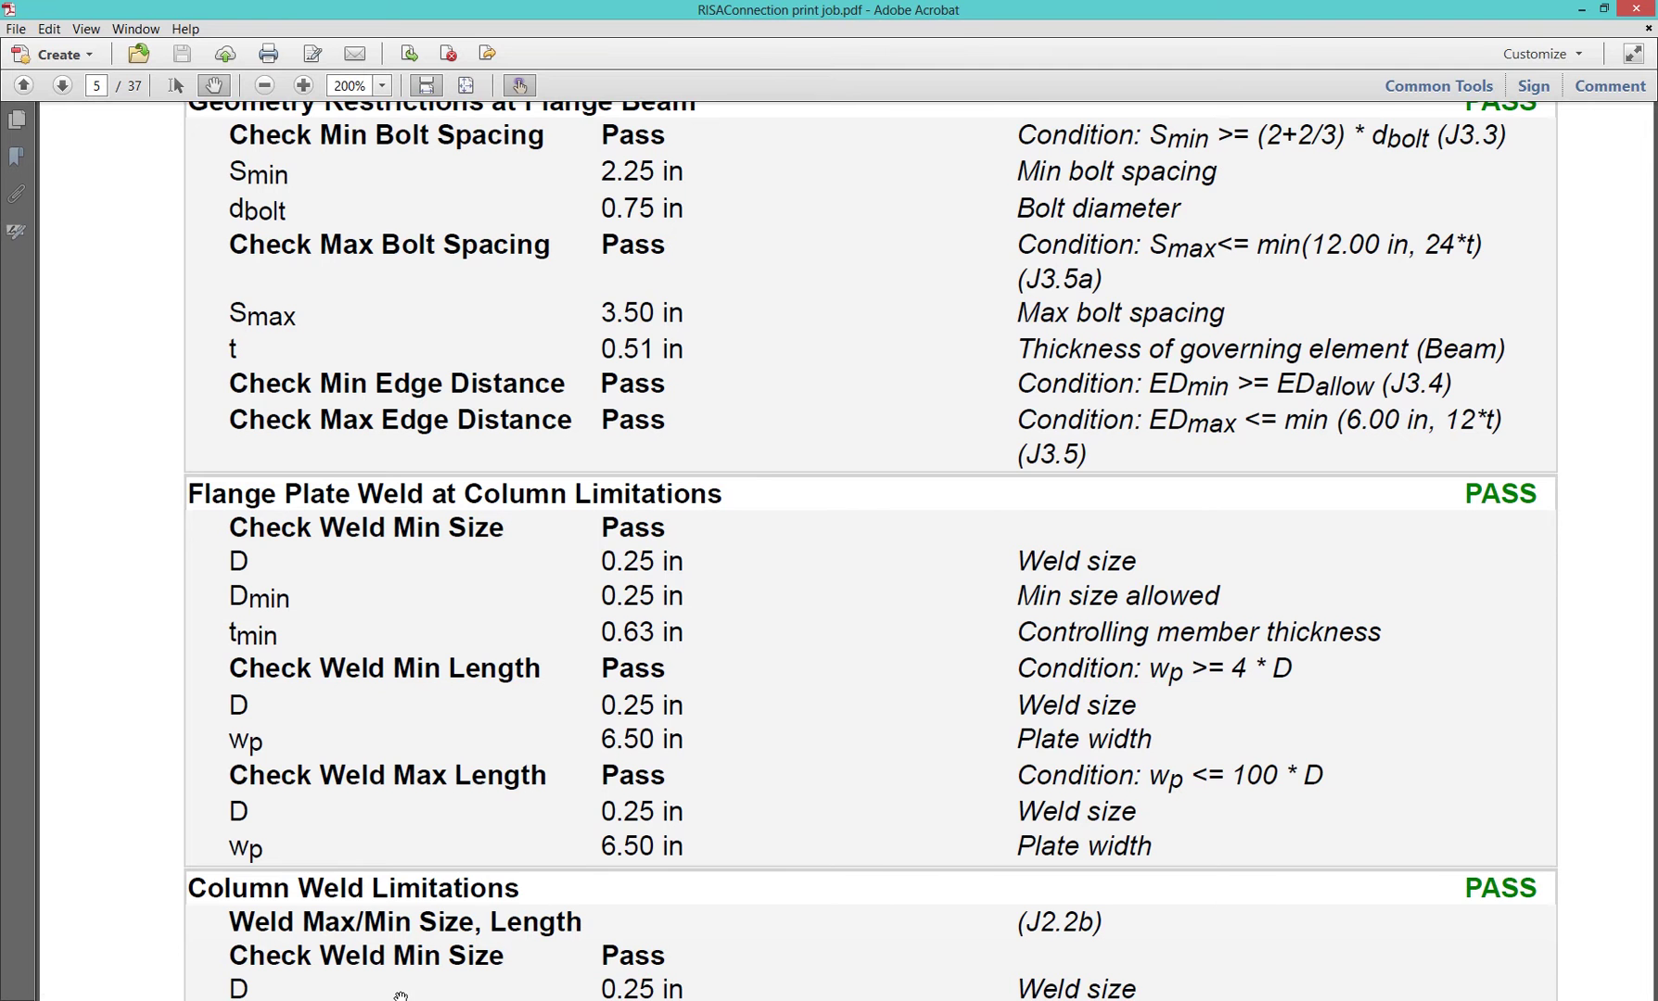
pyautogui.hotkey('alt', 'Tab')
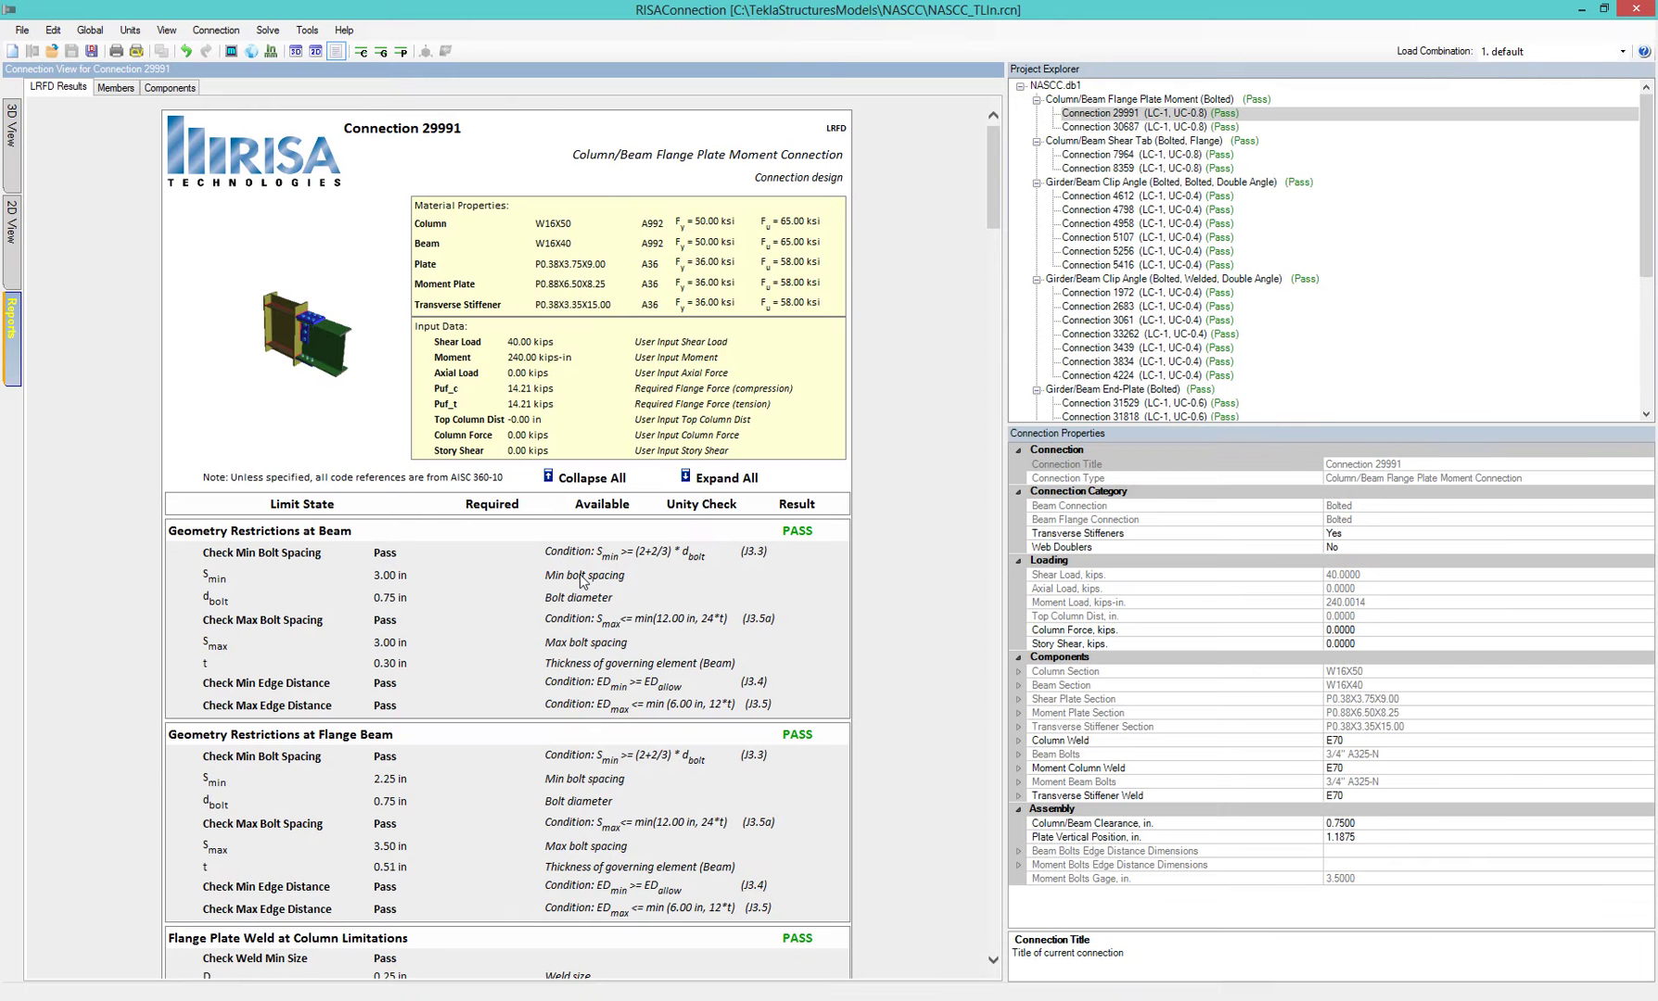